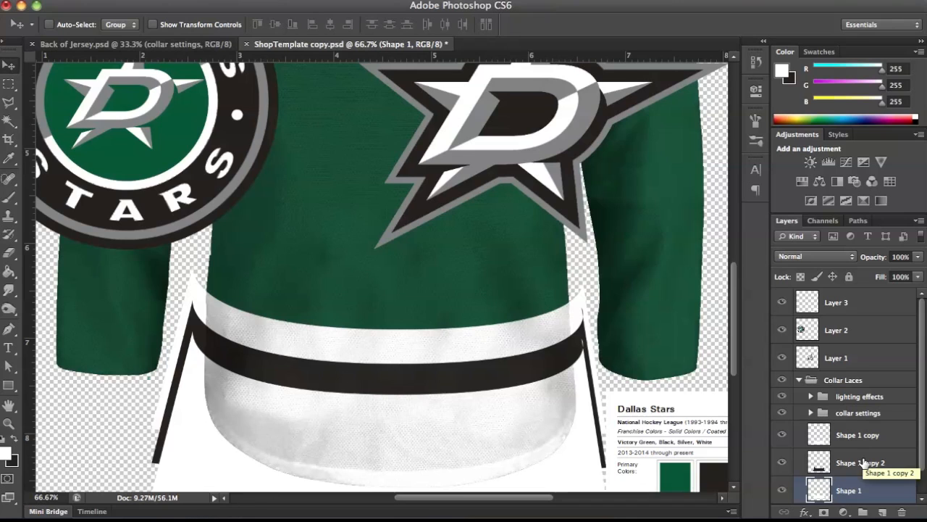
# - Duplicate the Shape 1 copy 2 layer holding the black hem stripe
pyautogui.click(864, 463)
pyautogui.rightClick(864, 463)
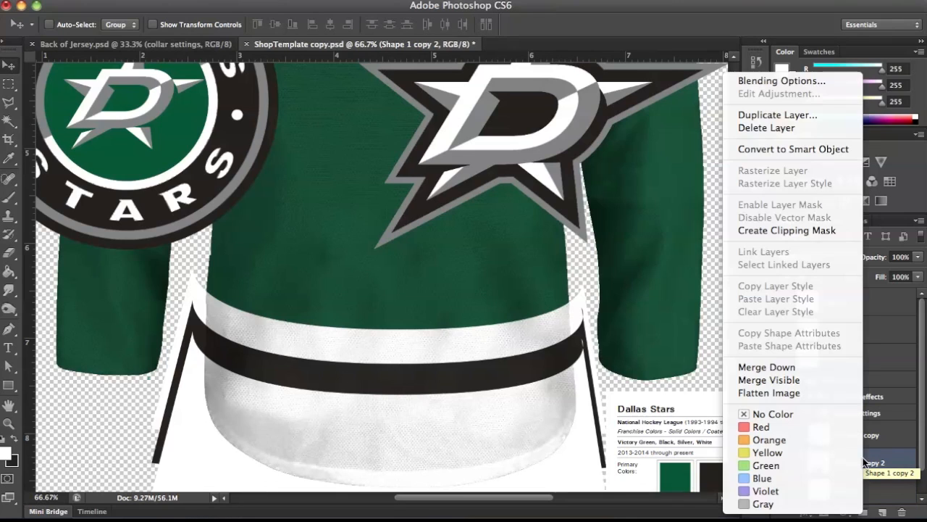
pyautogui.click(665, 167)
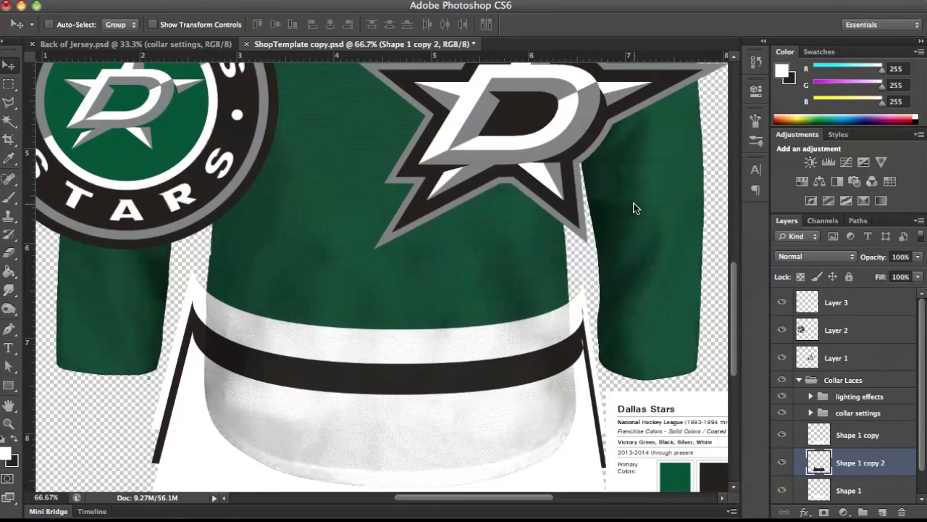
pyautogui.hotkey('ctrl', 'j')
# - Duplicate the white Shape 1 layer within the same document under the name Shape 1 copy 4
pyautogui.scroll(-2, 859, 473)
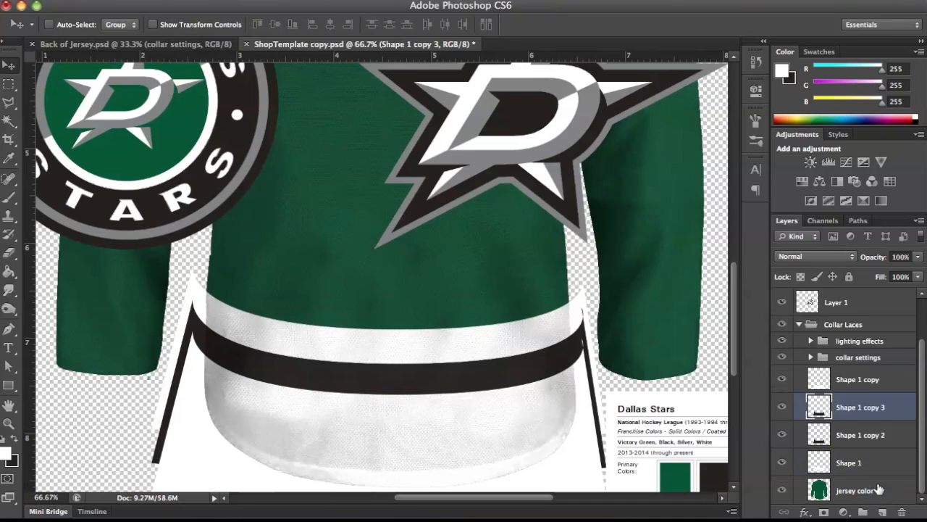
pyautogui.click(859, 462)
pyautogui.rightClick(859, 462)
pyautogui.click(790, 115)
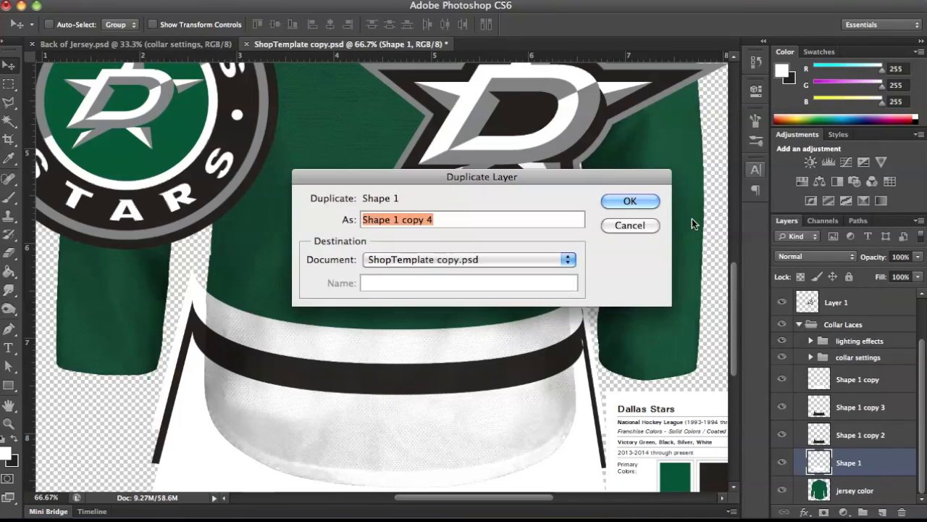
pyautogui.click(642, 203)
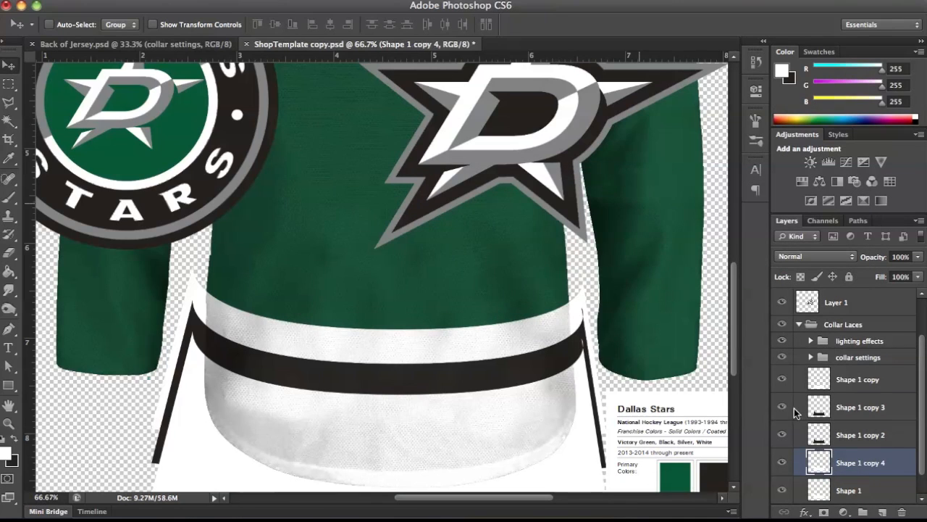
# - Move Shape 1 copy 3 and Shape 1 copy 4 together up above the hem stripes, and hide the Layer 1 and Layer 2 logos
pyautogui.keyDown('ctrl'); pyautogui.click(855, 409); pyautogui.keyUp('ctrl')
pyautogui.moveTo(442, 271); pyautogui.dragTo(416, 137)
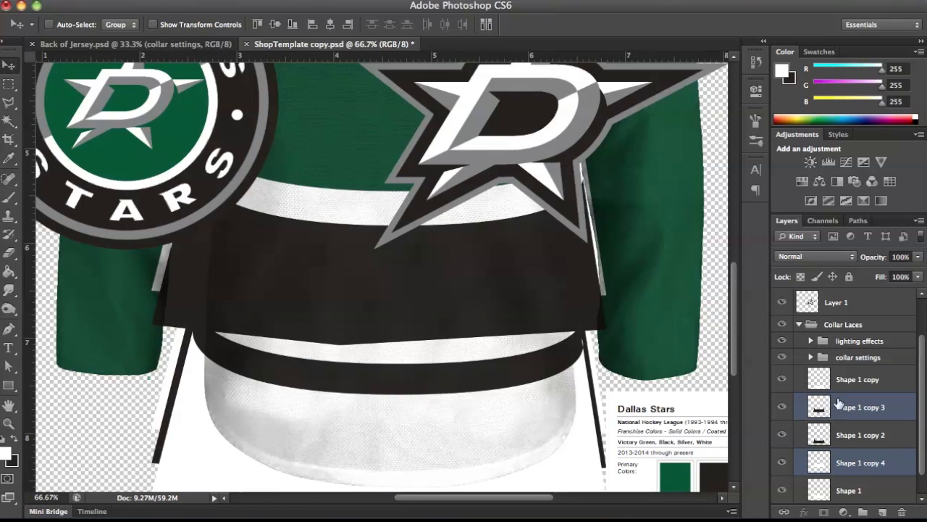
pyautogui.scroll(3, 838, 403)
pyautogui.click(781, 357)
pyautogui.click(782, 330)
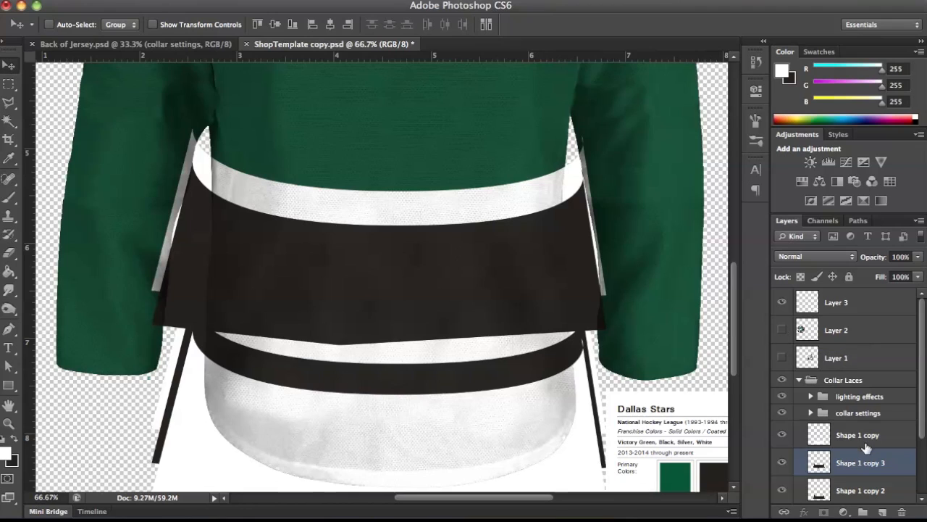
# - Load the outline of Shape 1 copy 3 as a selection, cut that area out of Shape 1 copy 4, and deselect
pyautogui.click(837, 463)
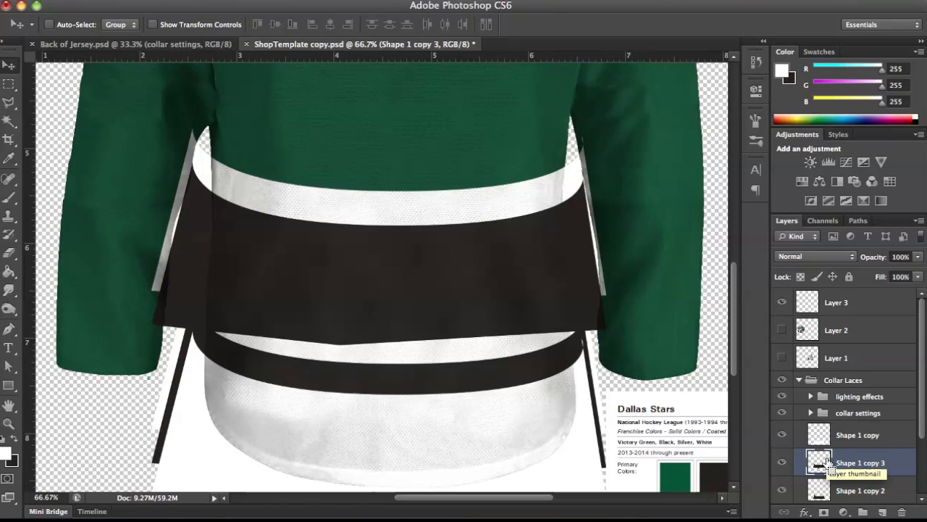
pyautogui.keyDown('super'); pyautogui.click(820, 463); pyautogui.keyUp('super')
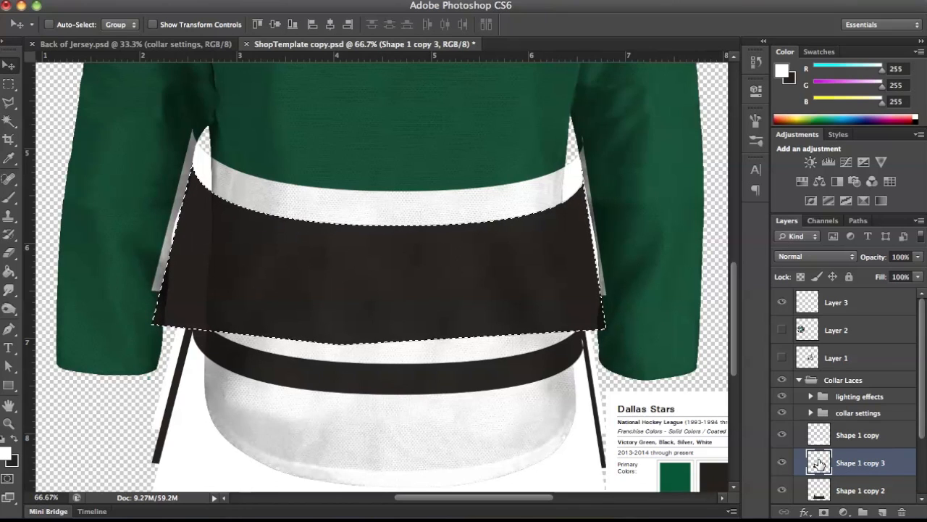
pyautogui.scroll(-1, 840, 463)
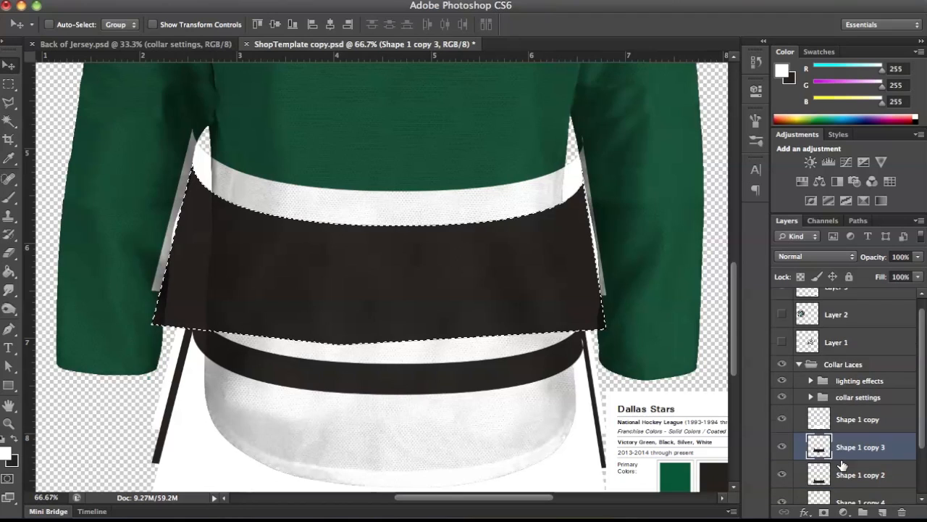
pyautogui.scroll(-1, 842, 465)
pyautogui.click(842, 464)
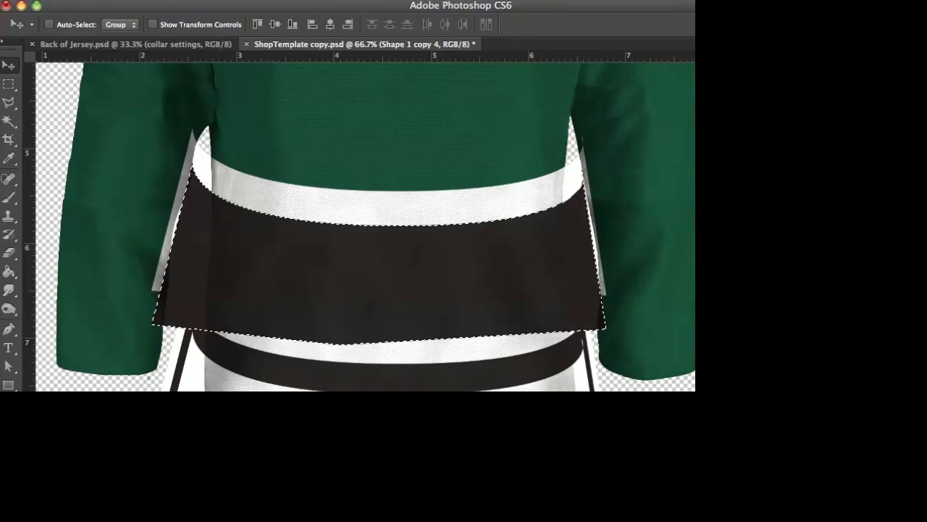
pyautogui.press('super+d')
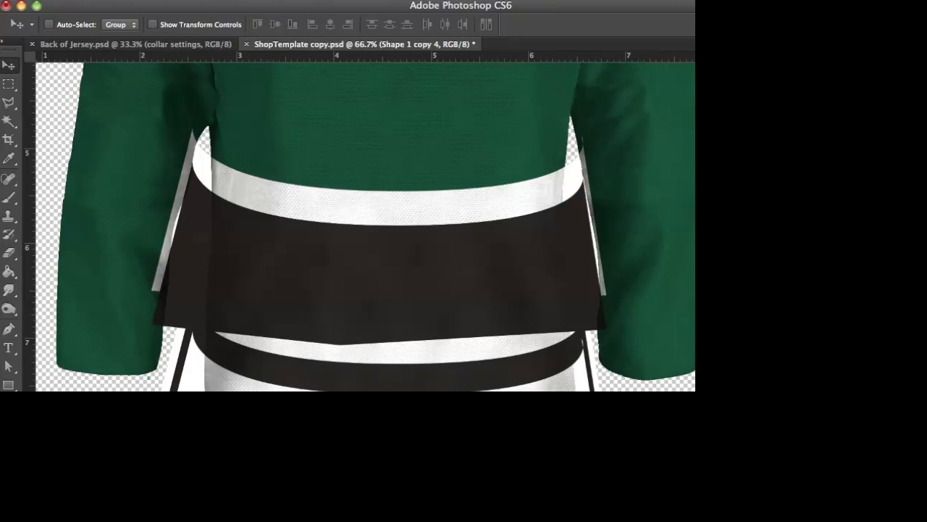
# - Duplicate the white stripe Shape 1 copy 4, place it above Shape 1 copy 3 in the stack, and move it down as a lower stripe
pyautogui.click(641, 202)
pyautogui.moveTo(487, 118); pyautogui.dragTo(484, 166)
pyautogui.moveTo(879, 439); pyautogui.dragTo(854, 376)
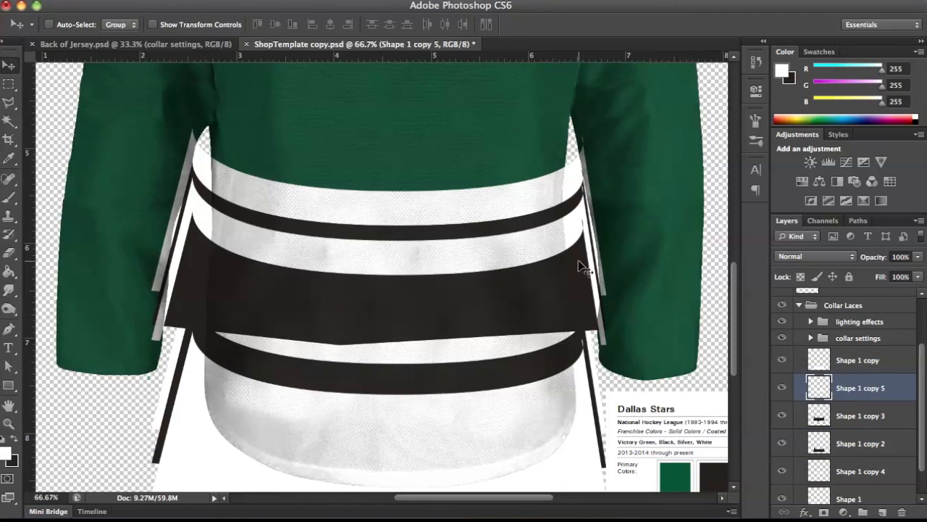
pyautogui.moveTo(502, 242); pyautogui.dragTo(498, 263)
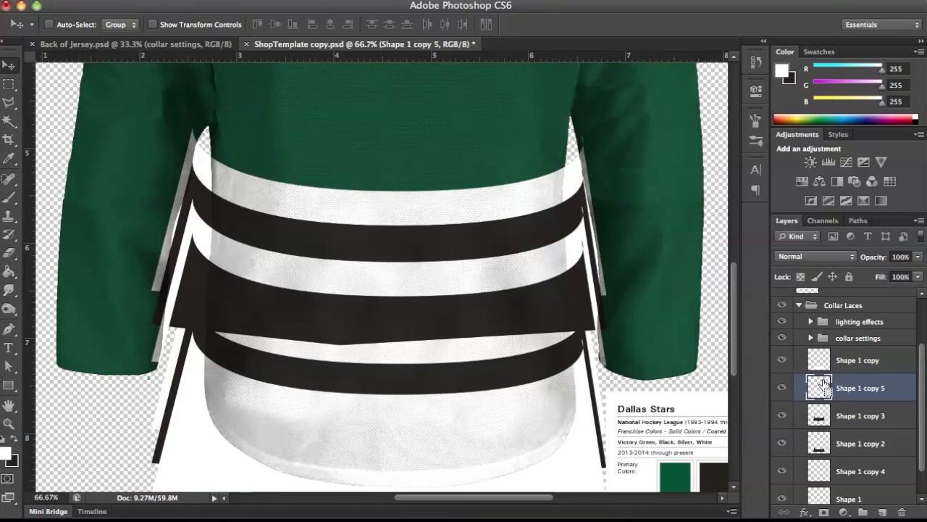
# - Delete the outline of Shape 1 copy 5 from the black Shape 1 copy 3 layer and clear the selection
pyautogui.keyDown('ctrl'); pyautogui.click(824, 383); pyautogui.keyUp('ctrl')
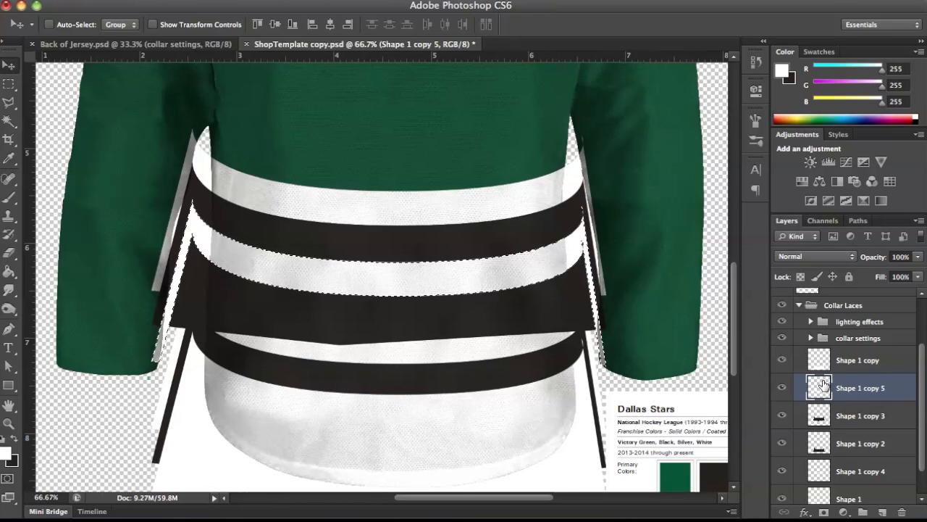
pyautogui.click(850, 415)
pyautogui.press('Delete')
pyautogui.hotkey('ctrl', 'd')
# - With Shape 1 copy 5 temporarily hidden, outline the leftover black area below the upper stripe using the Polygonal Lasso and delete it from Shape 1 copy 3
pyautogui.click(782, 388)
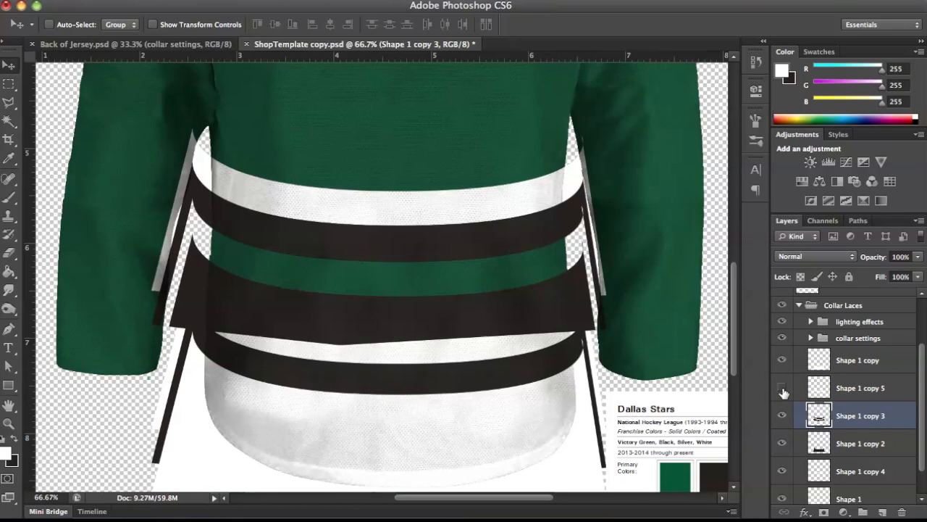
pyautogui.click(6, 106)
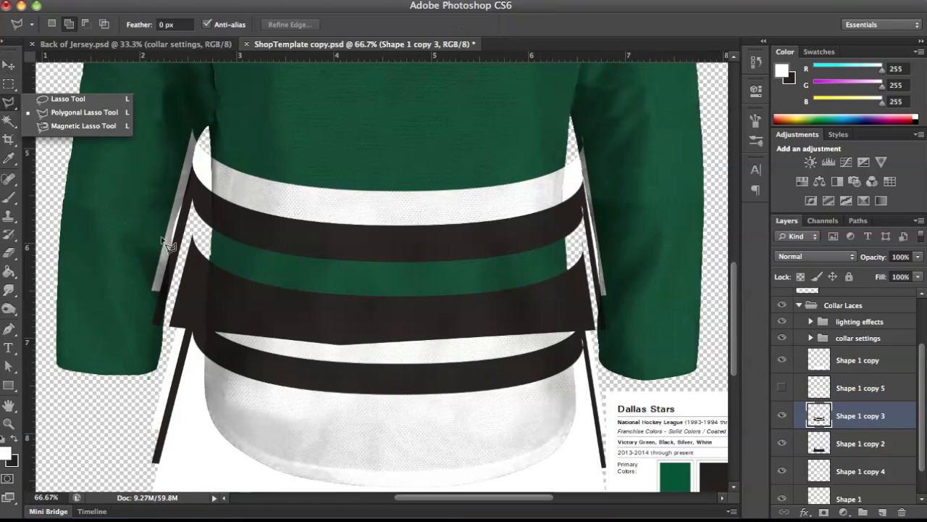
pyautogui.click(192, 228)
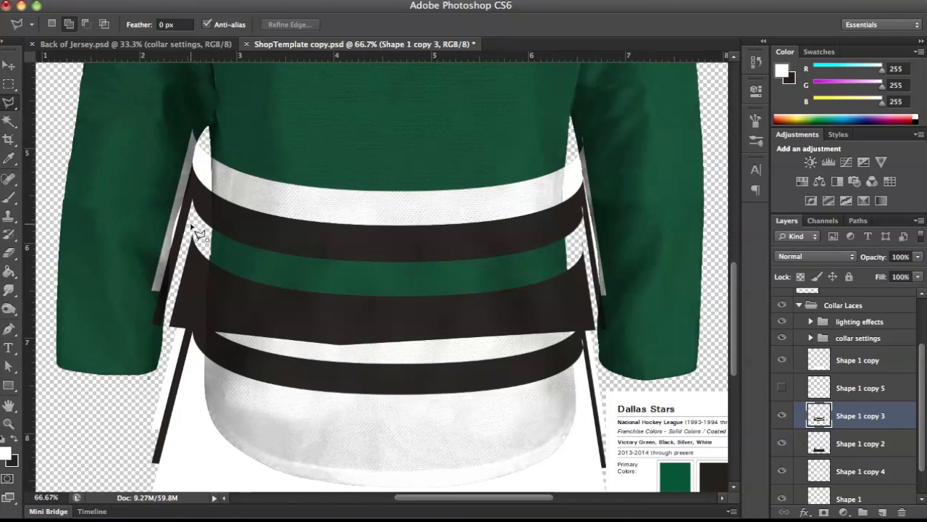
pyautogui.click(160, 360)
pyautogui.click(599, 344)
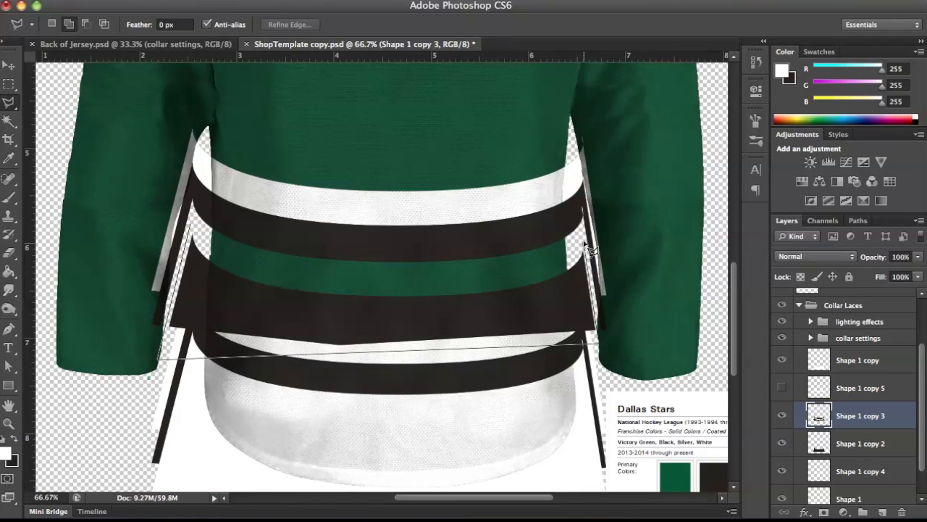
pyautogui.click(586, 234)
pyautogui.click(533, 273)
pyautogui.click(279, 278)
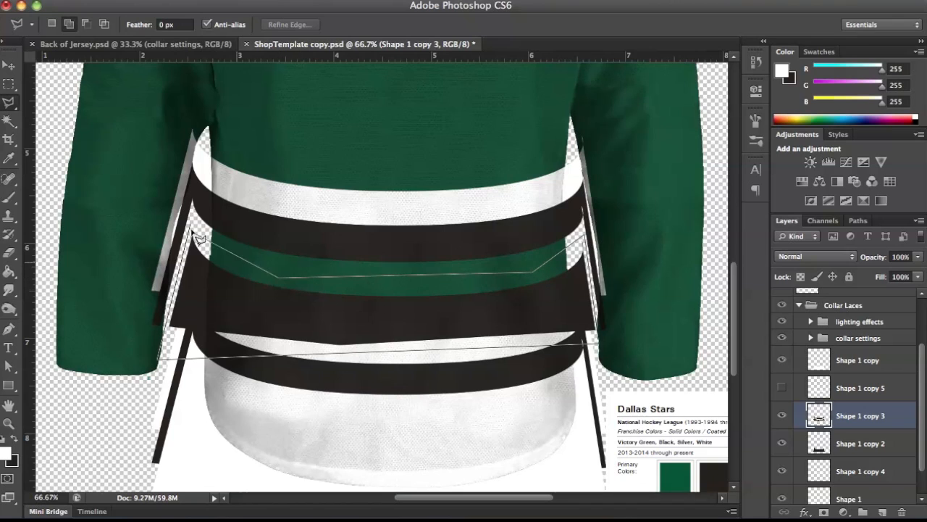
pyautogui.click(191, 227)
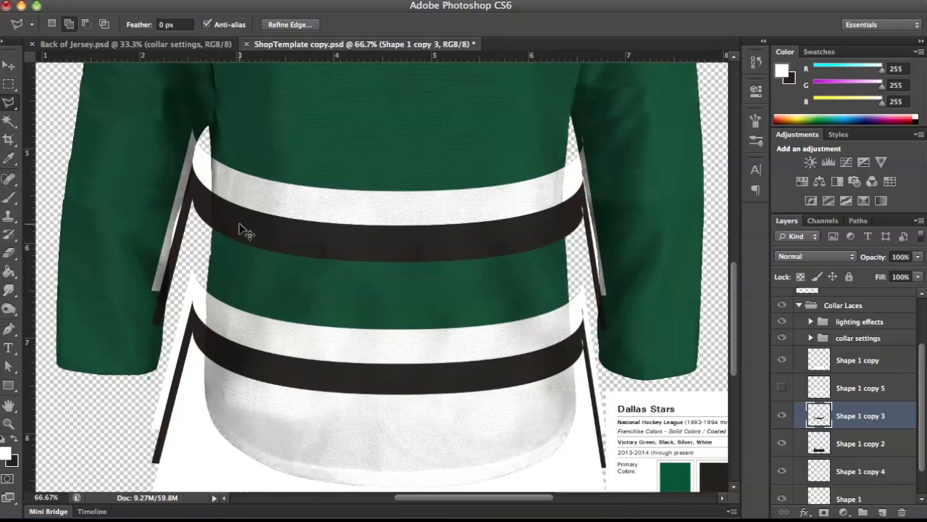
pyautogui.press('super+d')
pyautogui.click(782, 387)
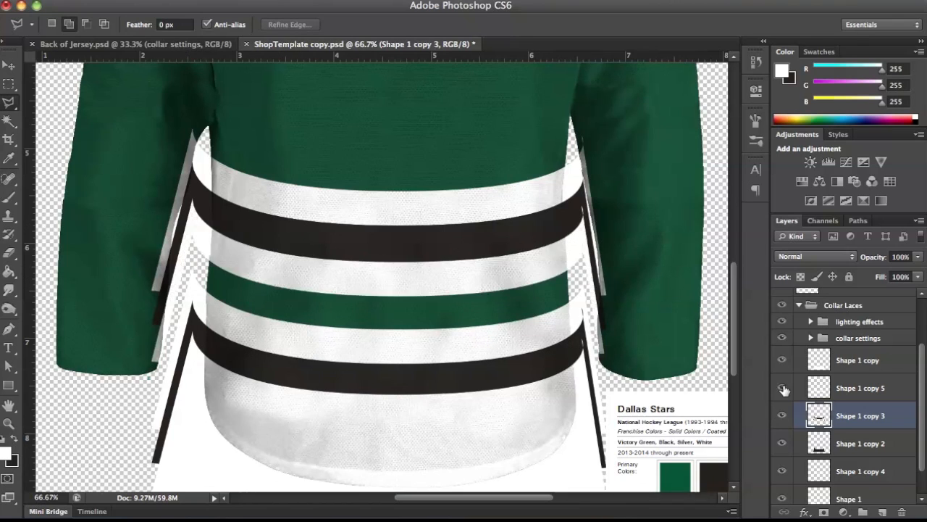
# - Toggle the visibility of Shape 1 copy, Shape 1 copy 3 and Shape 1 copy 5 to check which stripe each layer holds
pyautogui.click(781, 360)
pyautogui.click(781, 360)
pyautogui.press('super+minus')
pyautogui.press('super+minus')
pyautogui.press('super+minus')
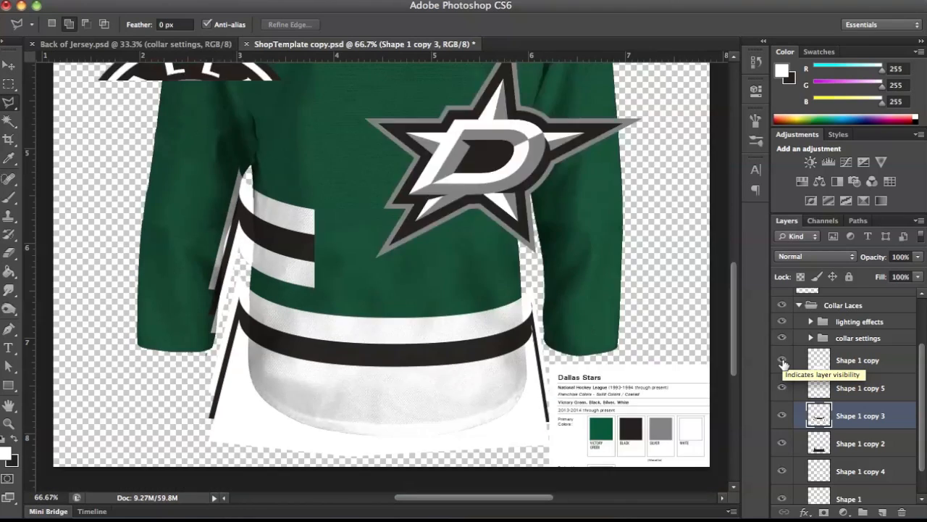
pyautogui.press('super+plus')
pyautogui.press('super+plus')
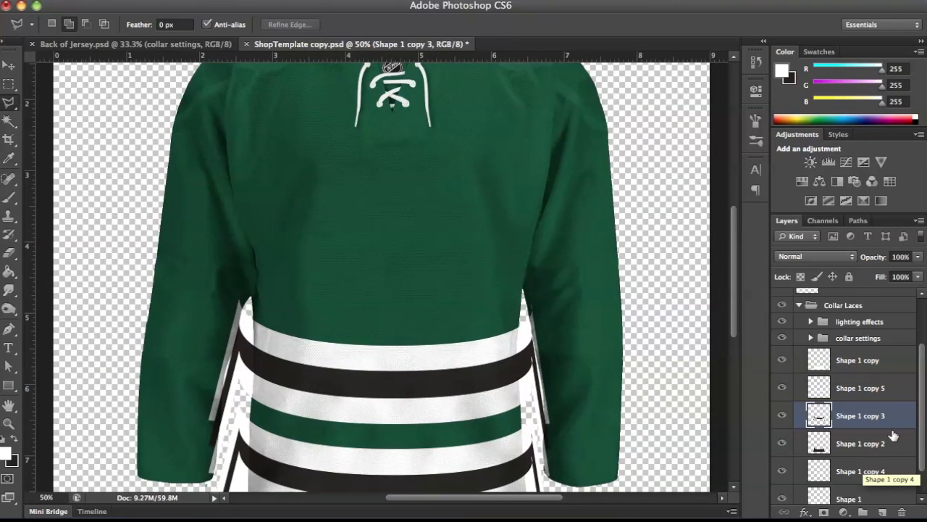
pyautogui.click(783, 416)
pyautogui.click(782, 416)
pyautogui.click(783, 389)
pyautogui.click(782, 389)
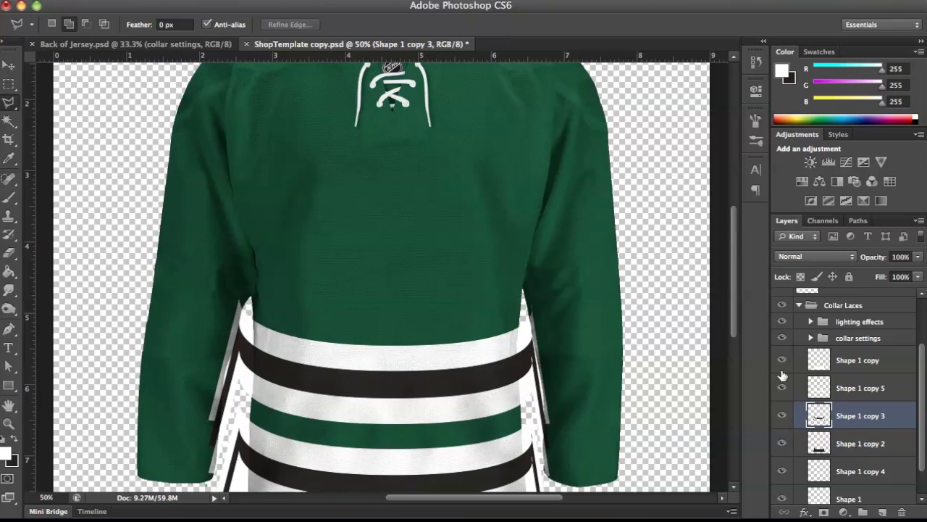
pyautogui.click(782, 361)
pyautogui.click(781, 361)
# - Reorder the stripe layers so Shape 1 copy 4 sits above Shape 1 copy 3 and Shape 1 copy sits directly above Shape 1 copy 2
pyautogui.moveTo(855, 476); pyautogui.dragTo(833, 402)
pyautogui.click(782, 389)
pyautogui.click(782, 388)
pyautogui.click(782, 415)
pyautogui.click(782, 415)
pyautogui.click(782, 442)
pyautogui.click(782, 442)
pyautogui.moveTo(851, 369); pyautogui.dragTo(848, 455)
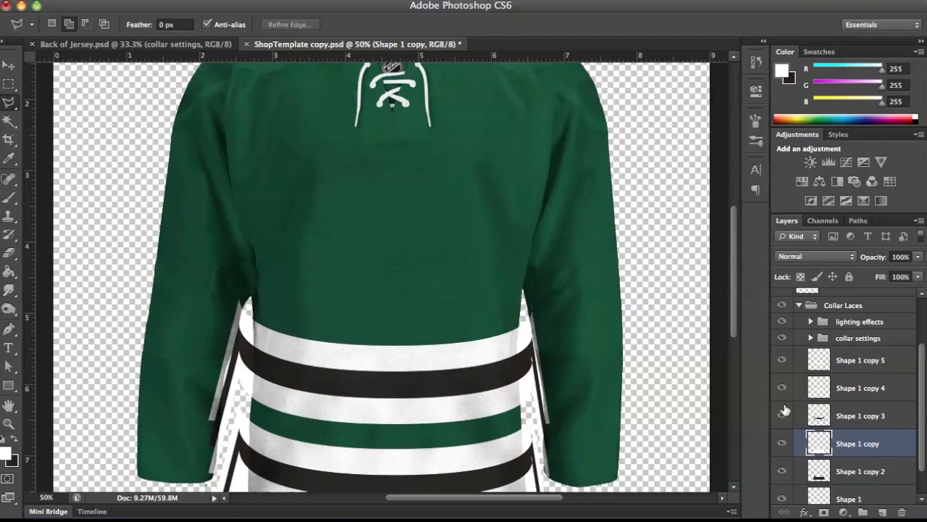
# - Group the Shape 1 copy, Shape 1 copy 2 and Shape 1 layers, and check the group by toggling its visibility
pyautogui.scroll(-2, 872, 413)
pyautogui.keyDown('shift'); pyautogui.click(862, 436); pyautogui.keyUp('shift')
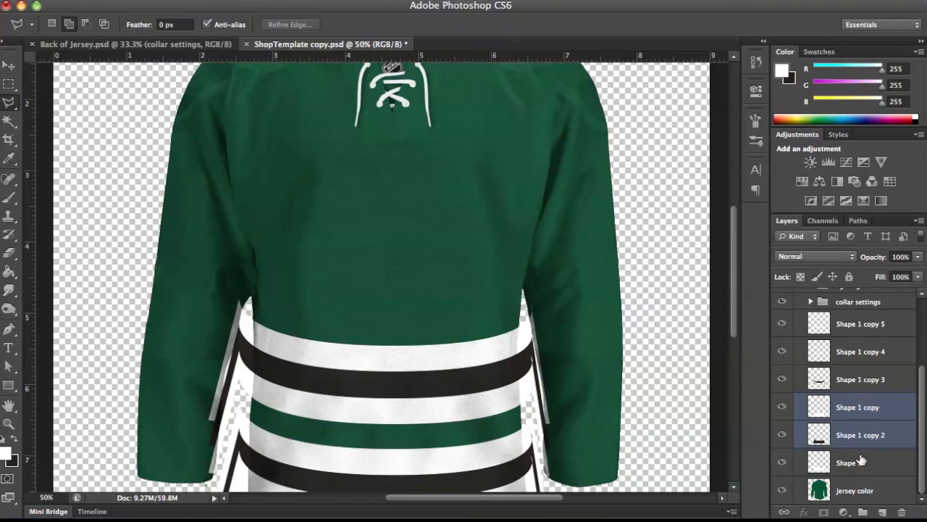
pyautogui.keyDown('shift'); pyautogui.click(860, 460); pyautogui.keyUp('shift')
pyautogui.scroll(-3, 717, 391)
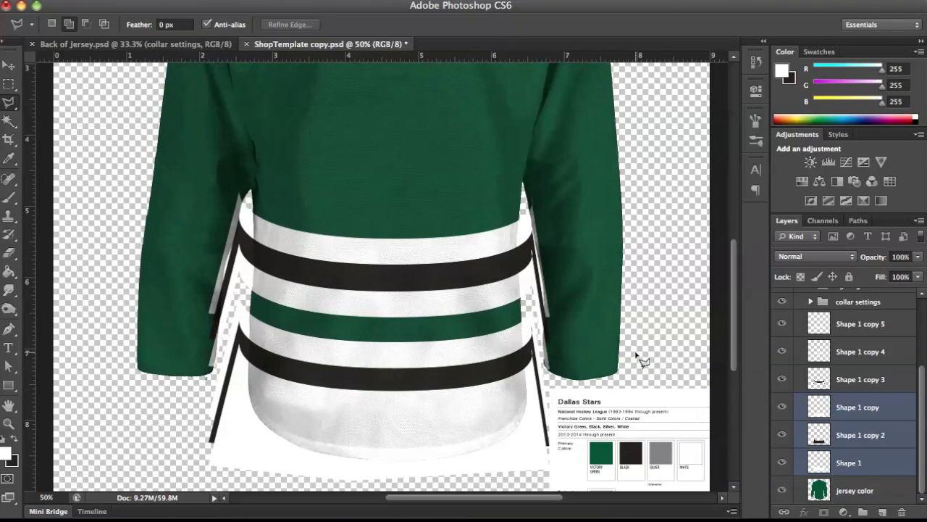
pyautogui.moveTo(863, 411); pyautogui.dragTo(863, 511)
pyautogui.click(782, 468)
pyautogui.click(782, 468)
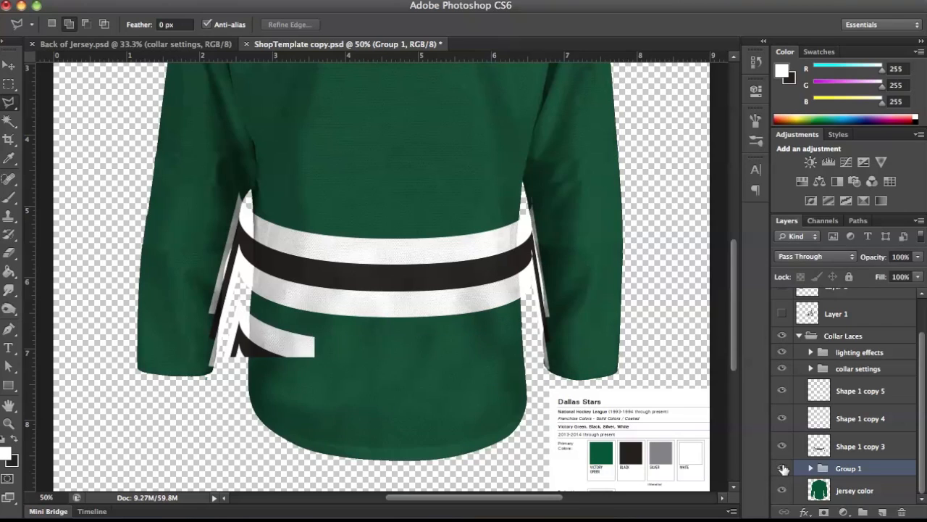
# - Group the upper stripe layers Shape 1 copy 5, Shape 1 copy 4 and Shape 1 copy 3
pyautogui.click(871, 394)
pyautogui.keyDown('ctrl'); pyautogui.click(871, 420); pyautogui.keyUp('ctrl')
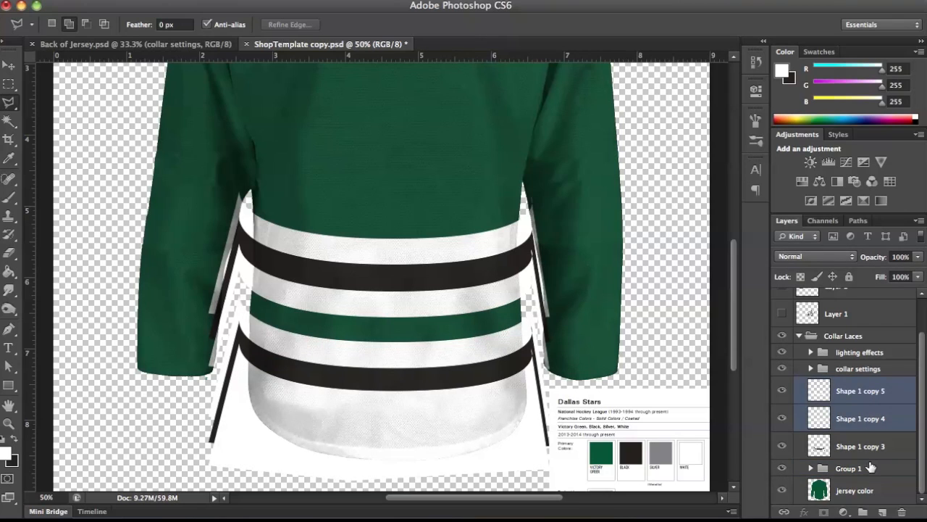
pyautogui.keyDown('ctrl'); pyautogui.click(871, 468); pyautogui.keyUp('ctrl')
pyautogui.keyDown('ctrl'); pyautogui.click(859, 449); pyautogui.keyUp('ctrl')
pyautogui.keyDown('ctrl'); pyautogui.click(862, 468); pyautogui.keyUp('ctrl')
pyautogui.moveTo(858, 454); pyautogui.dragTo(862, 511)
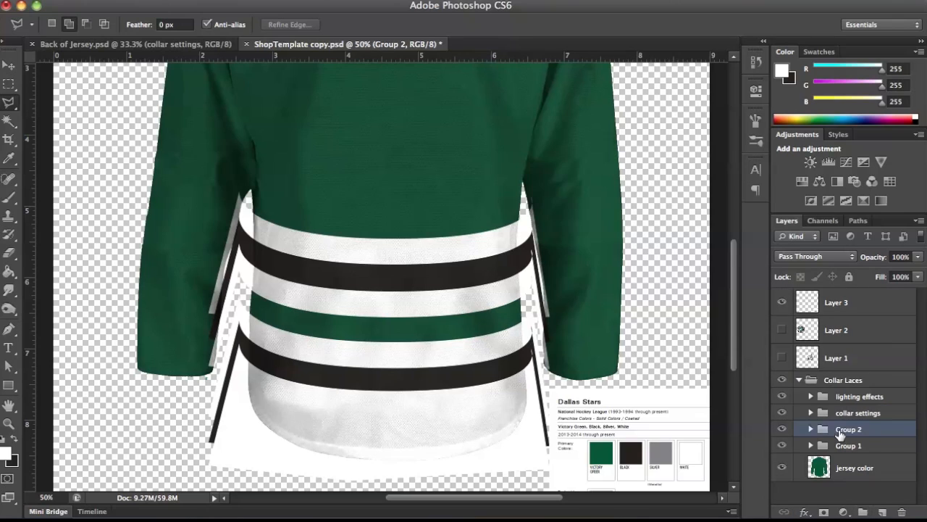
# - Rename Group 2 as "arm" and Group 1 as "hem"
pyautogui.doubleClick(846, 429)
pyautogui.write('arm')
pyautogui.doubleClick(849, 445)
pyautogui.write('hem')
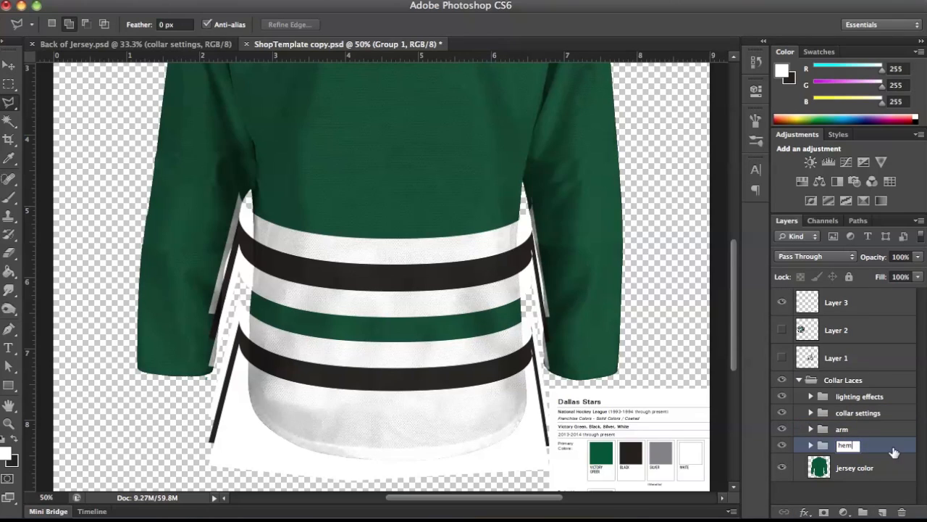
pyautogui.press('Return')
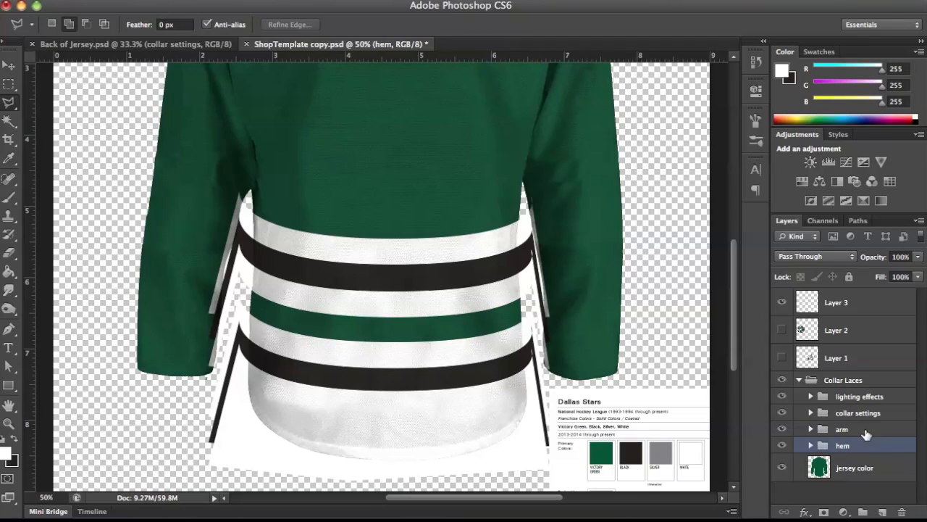
# - Move the arm stripe group off the hem and place it across the left-hand sleeve, near the elbow
pyautogui.click(811, 429)
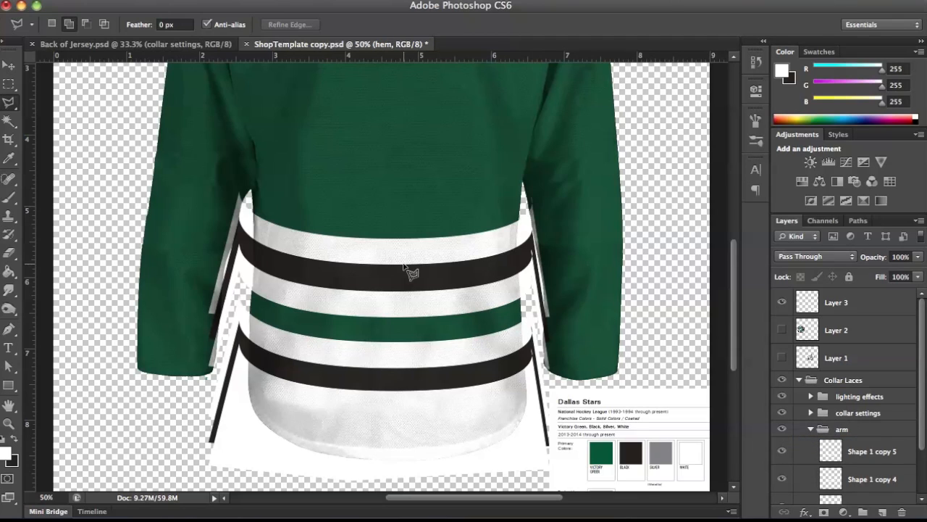
pyautogui.click(810, 430)
pyautogui.click(838, 435)
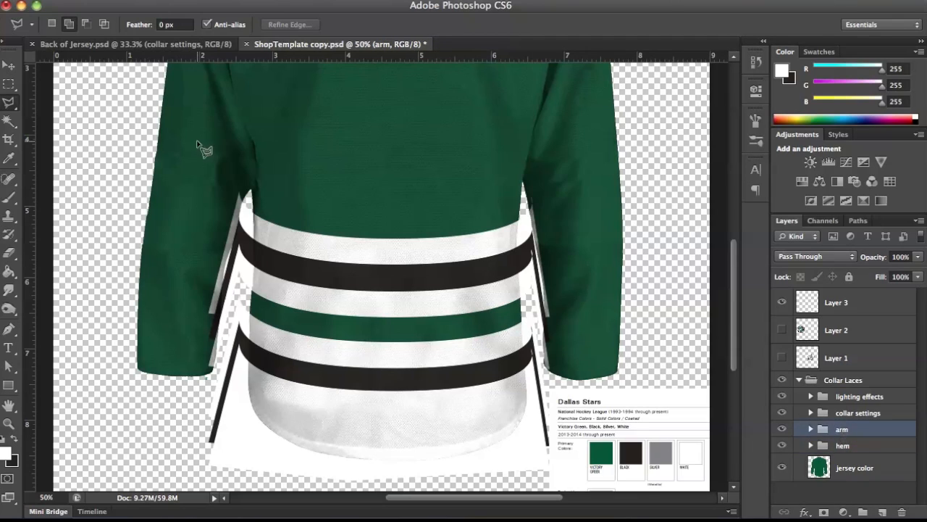
pyautogui.press('v')
pyautogui.moveTo(402, 224); pyautogui.dragTo(264, 179)
pyautogui.scroll(5, 264, 179)
pyautogui.hscroll(-3, 264, 179)
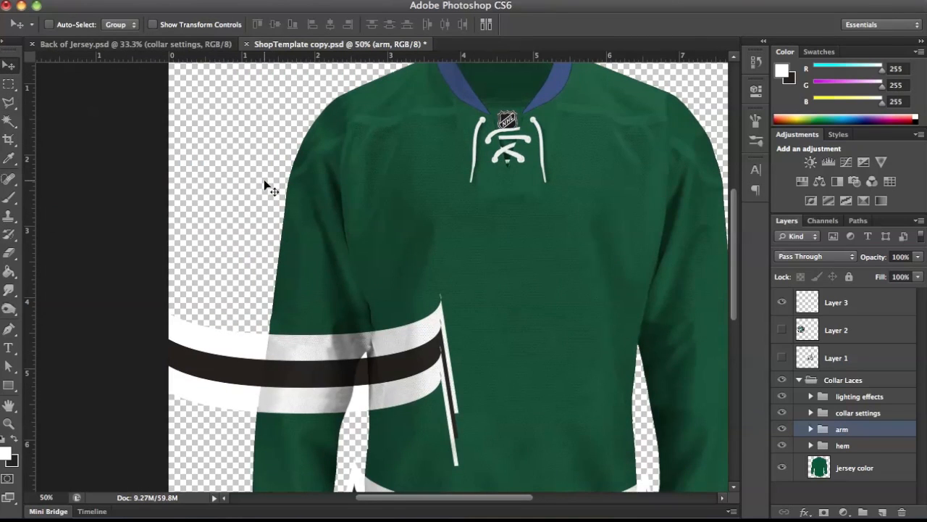
pyautogui.moveTo(268, 272); pyautogui.dragTo(288, 277)
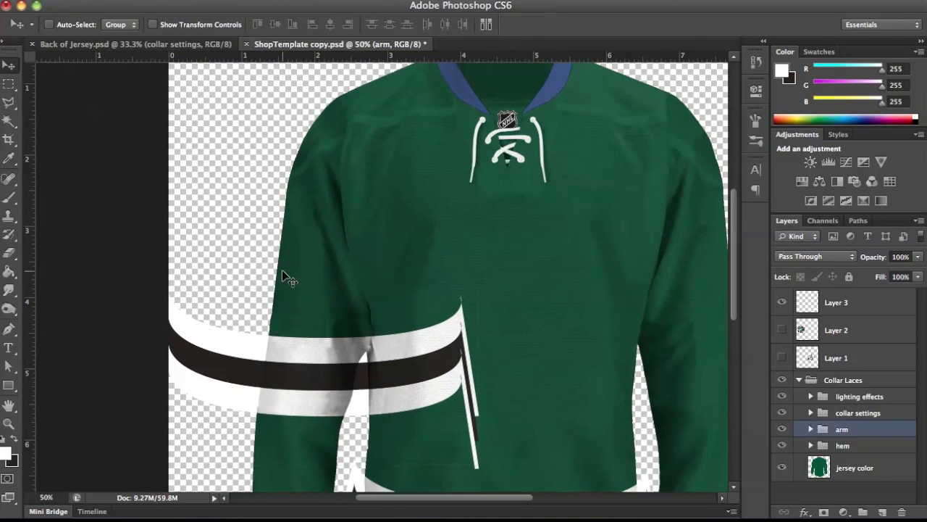
pyautogui.click(810, 430)
pyautogui.scroll(-5, 683, 434)
pyautogui.hscroll(1, 683, 435)
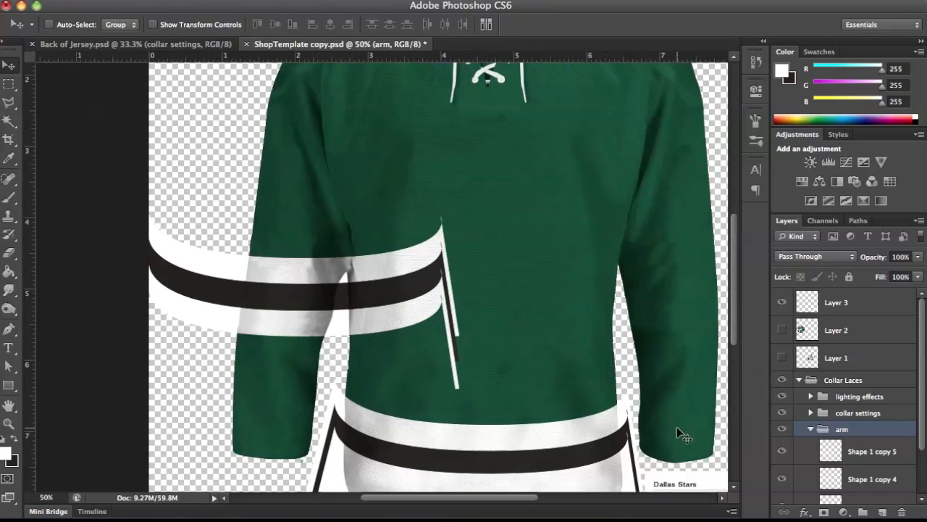
pyautogui.scroll(-1, 865, 431)
pyautogui.click(877, 435)
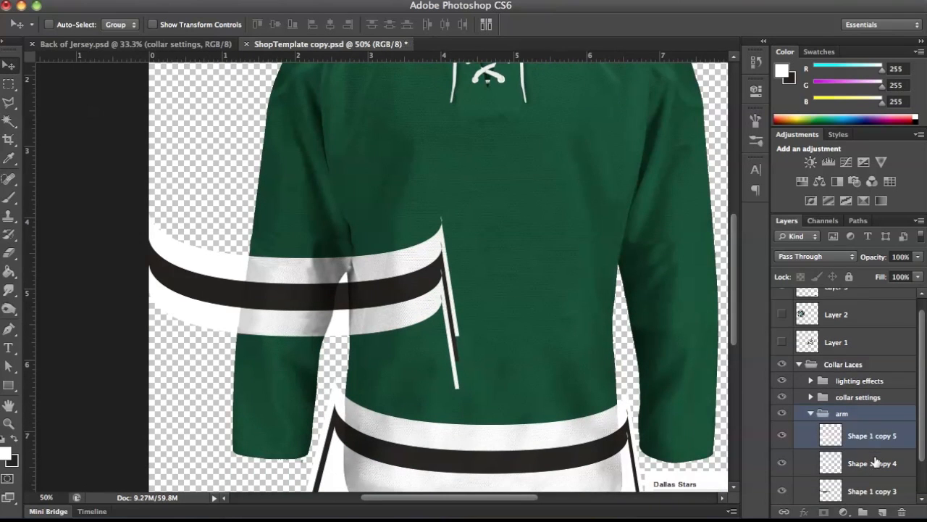
pyautogui.scroll(-3, 603, 359)
pyautogui.hscroll(1, 603, 359)
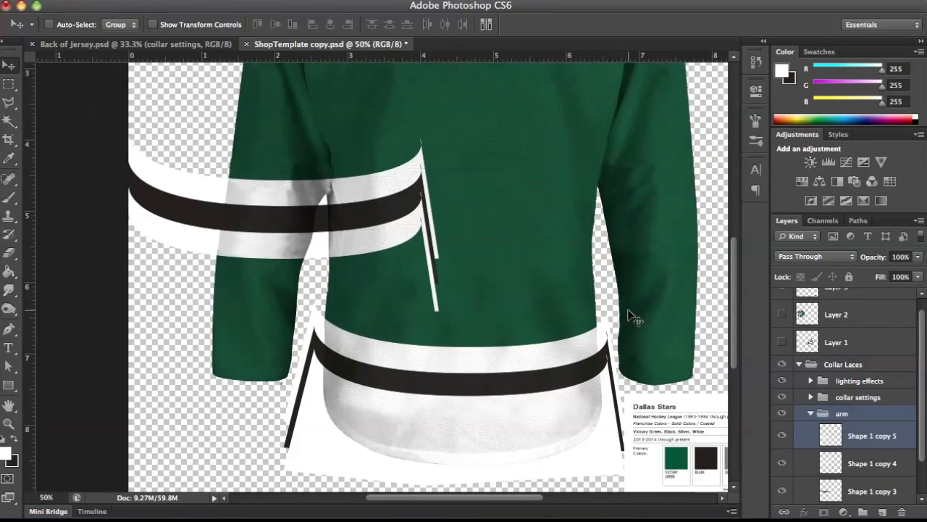
pyautogui.click(810, 414)
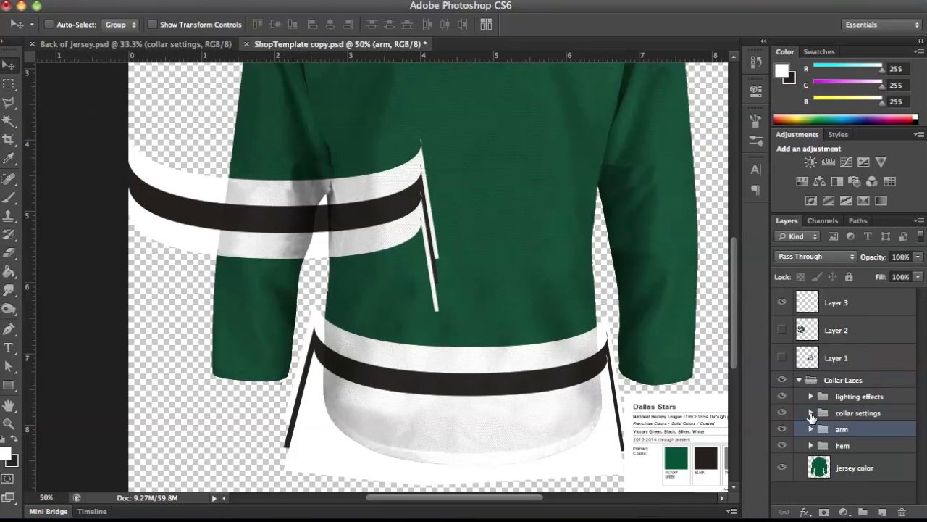
# - Examine the hem stripes up close and toggle layer visibility in the hem group to identify the upper white stripe's layer
pyautogui.press('super+plus')
pyautogui.press('super+plus')
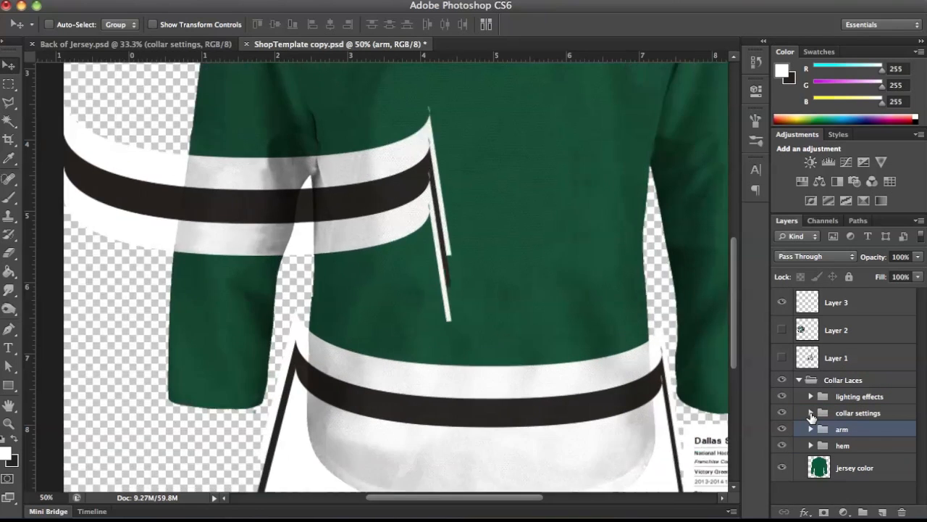
pyautogui.scroll(-3, 362, 331)
pyautogui.hscroll(3, 362, 331)
pyautogui.scroll(-3, 362, 331)
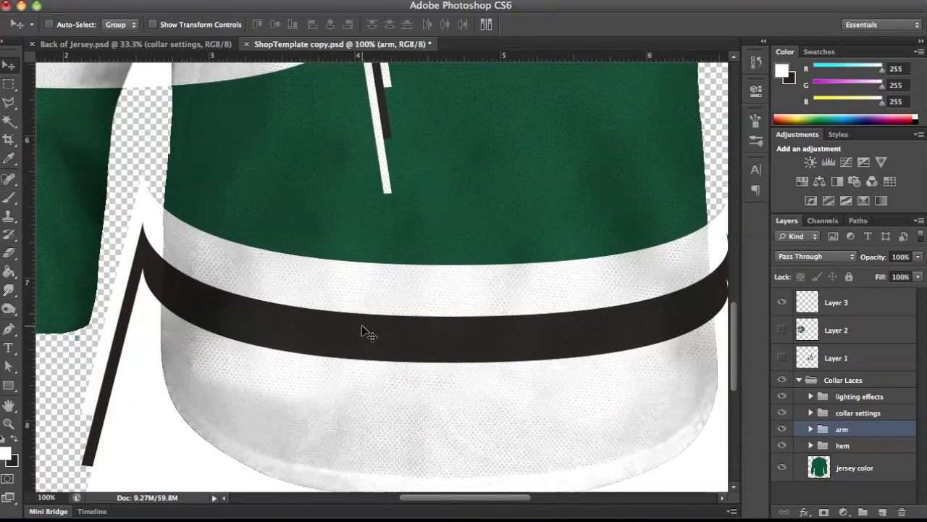
pyautogui.press('super+plus')
pyautogui.hscroll(-3, 362, 331)
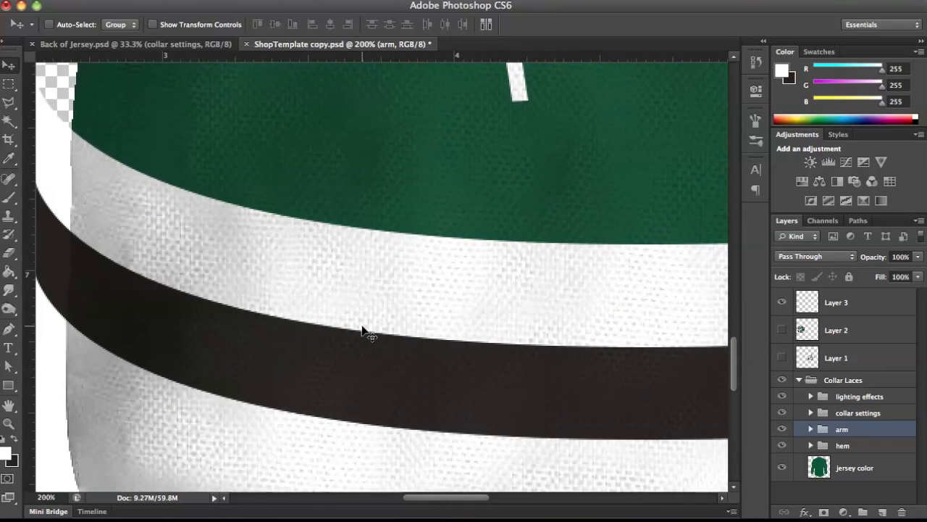
pyautogui.press('super+minus')
pyautogui.hscroll(3, 436, 326)
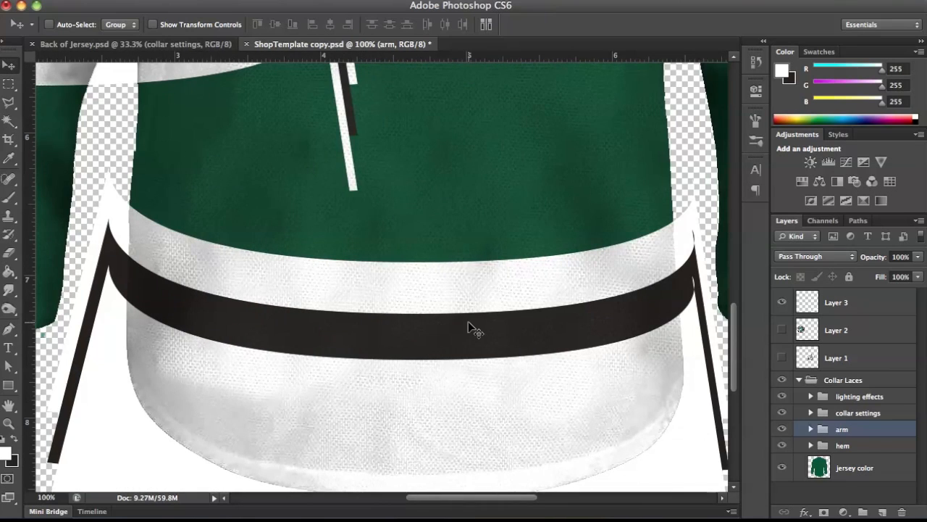
pyautogui.click(810, 445)
pyautogui.click(782, 468)
pyautogui.click(782, 468)
pyautogui.scroll(-1, 788, 471)
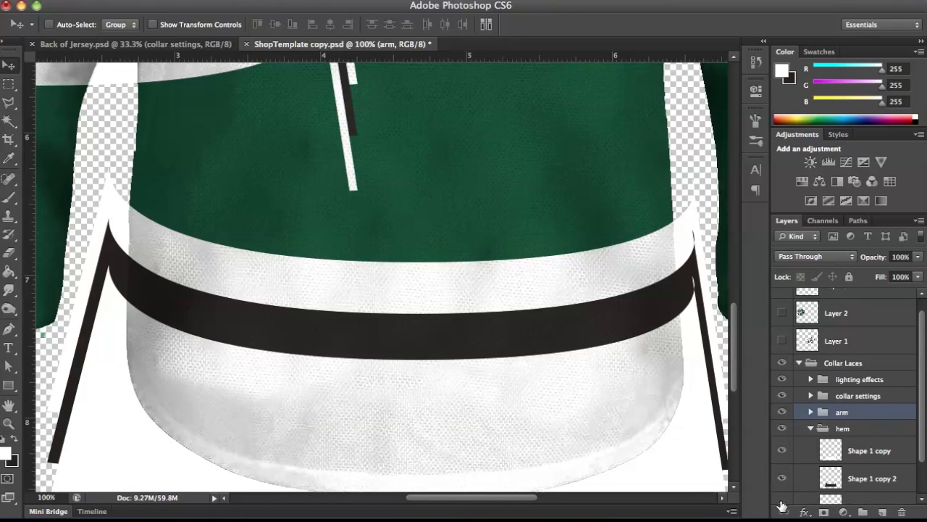
pyautogui.click(783, 505)
pyautogui.scroll(-1, 790, 478)
pyautogui.click(783, 491)
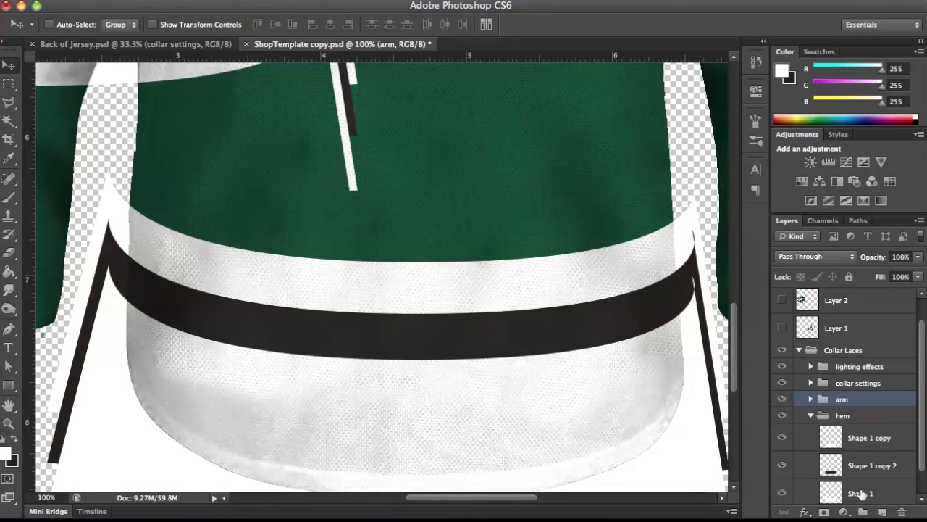
# - Add a Bevel & Emboss effect to the Shape 1 layer in the hem group with Soften 16 px and Depth 53%
pyautogui.doubleClick(895, 493)
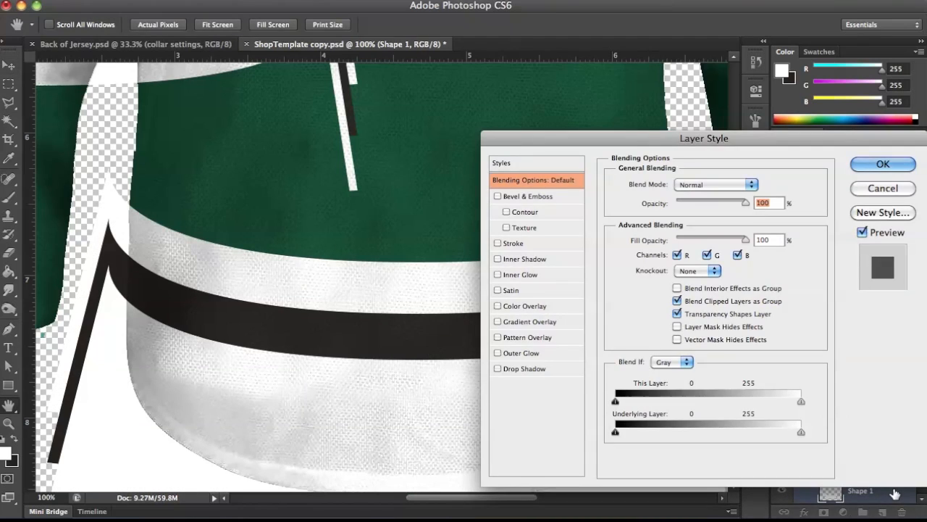
pyautogui.click(563, 198)
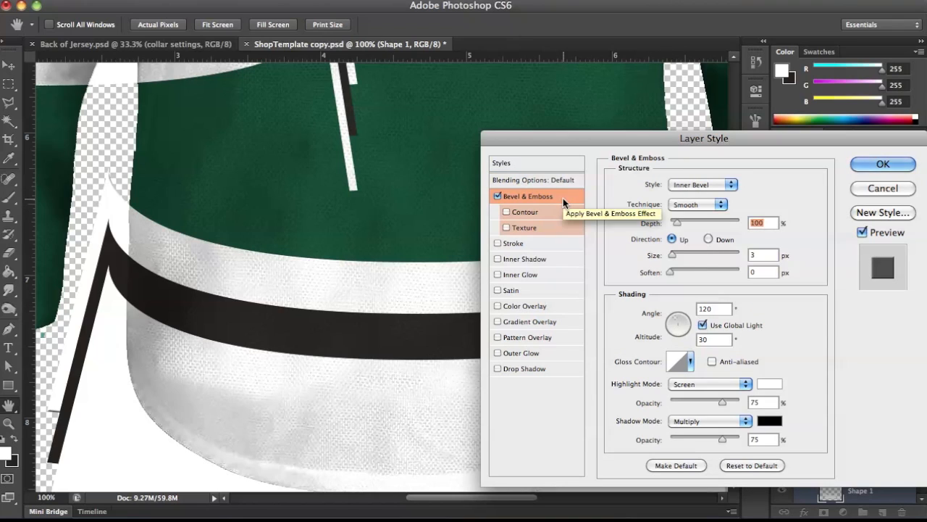
pyautogui.moveTo(695, 270); pyautogui.dragTo(769, 277)
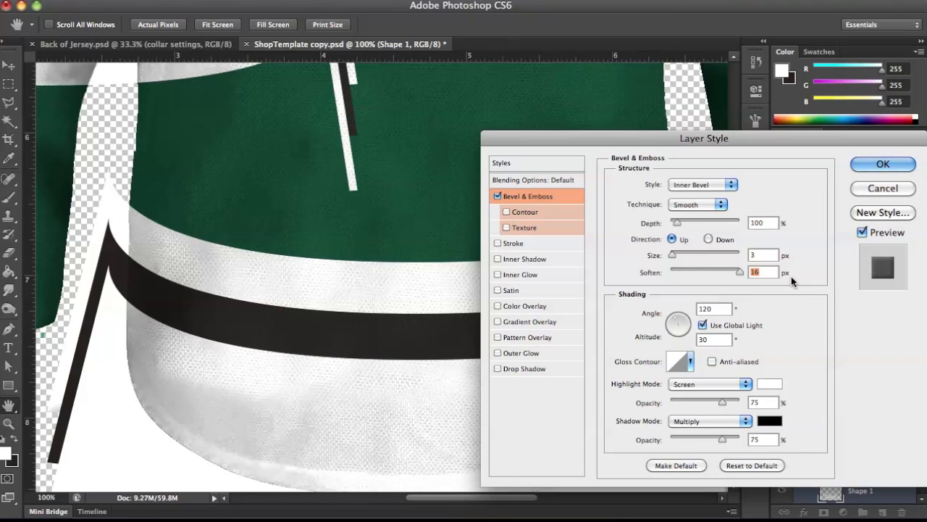
pyautogui.moveTo(677, 223); pyautogui.dragTo(674, 226)
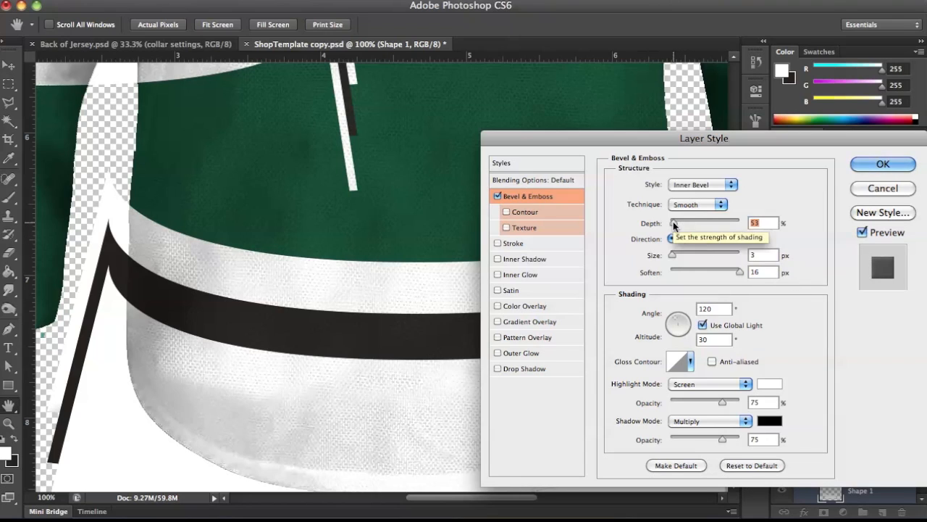
# - Add an Inner Shadow to Shape 1 with a distance of 0 px and the double-peaked contour
pyautogui.click(557, 260)
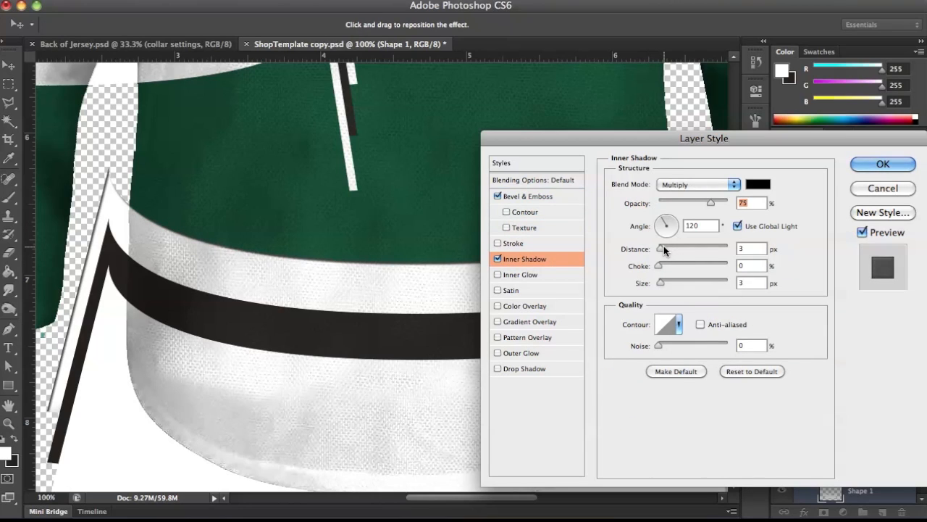
pyautogui.moveTo(664, 248); pyautogui.dragTo(651, 248)
pyautogui.click(679, 325)
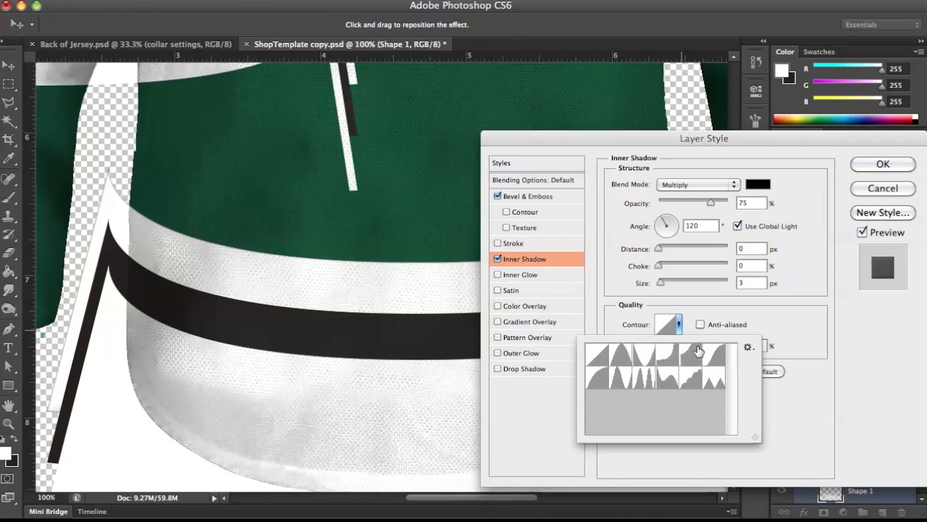
pyautogui.click(716, 378)
pyautogui.click(787, 319)
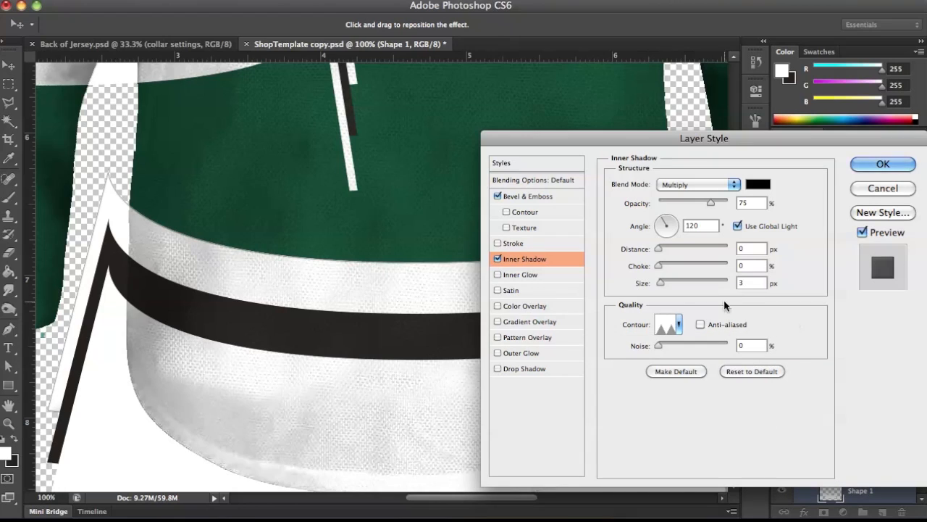
# - Set Shape 1's Inner Shadow to 19% choke, 13 px size and 48% opacity, and apply the layer style
pyautogui.click(670, 264)
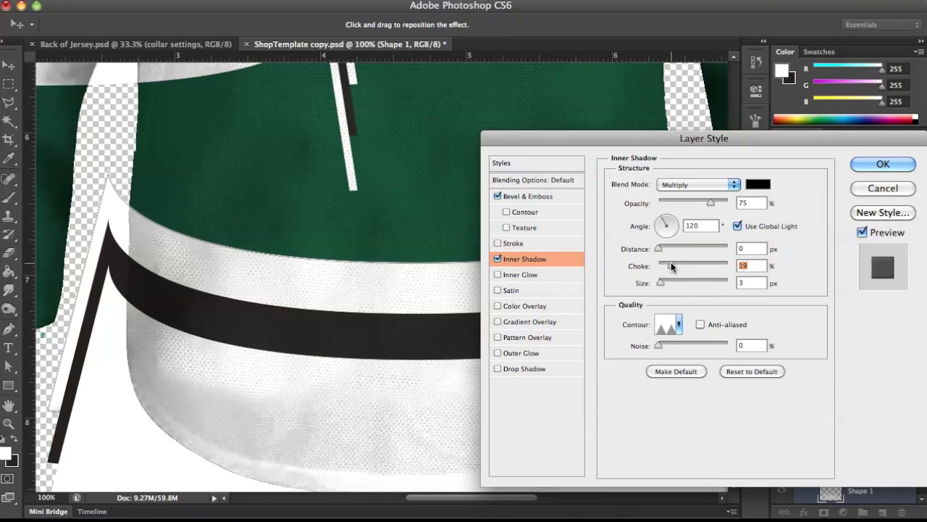
pyautogui.click(677, 279)
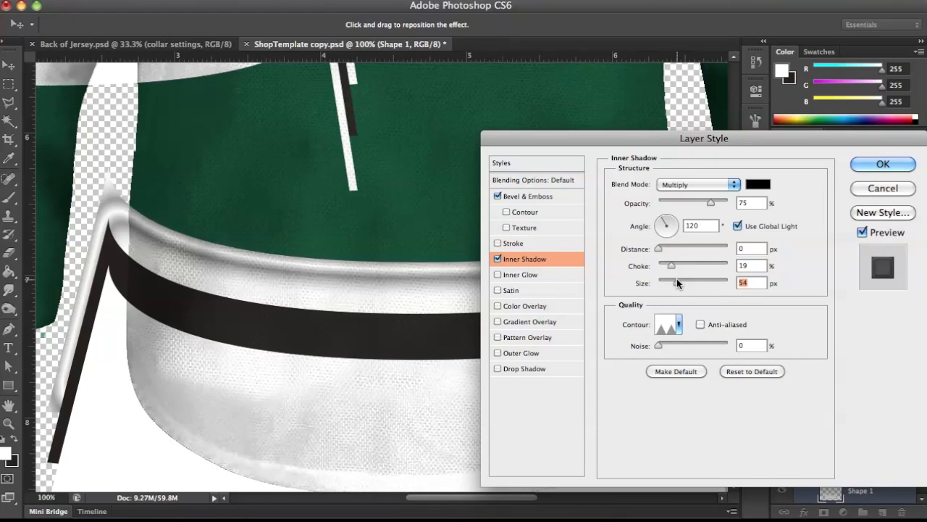
pyautogui.moveTo(677, 278); pyautogui.dragTo(666, 280)
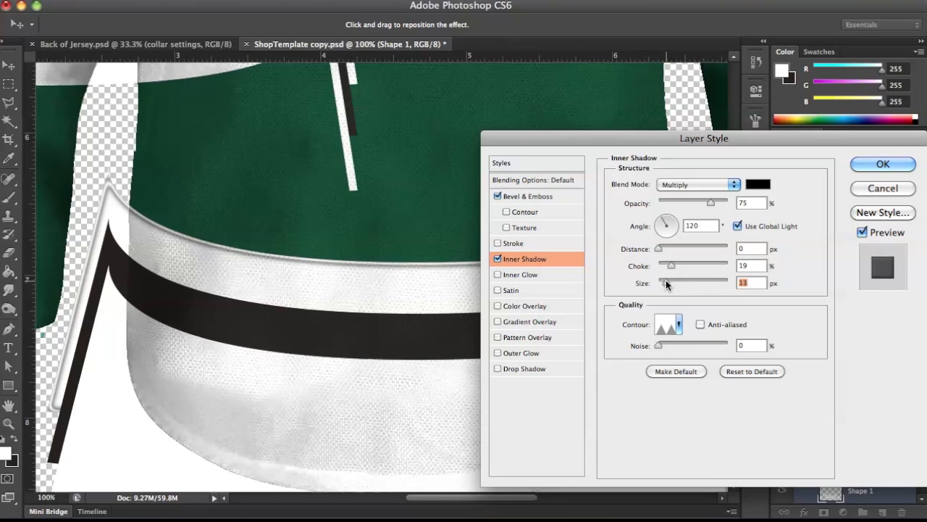
pyautogui.click(691, 200)
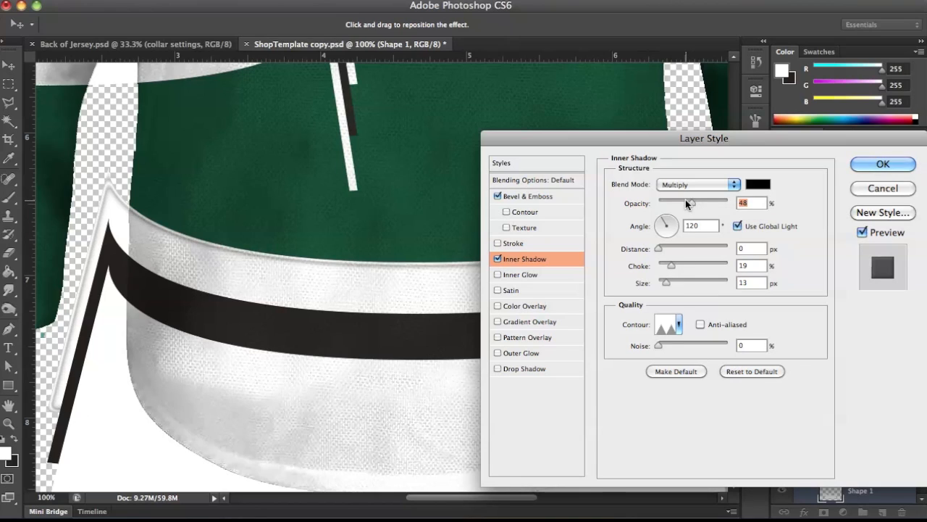
pyautogui.click(863, 160)
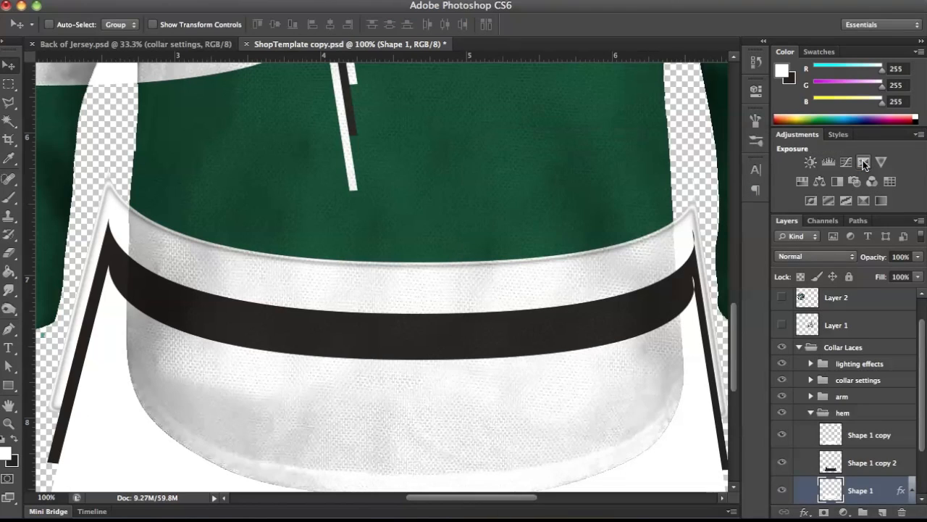
# - Add a Drop Shadow with a distance of 0 px to the Shape 1 layer
pyautogui.doubleClick(893, 487)
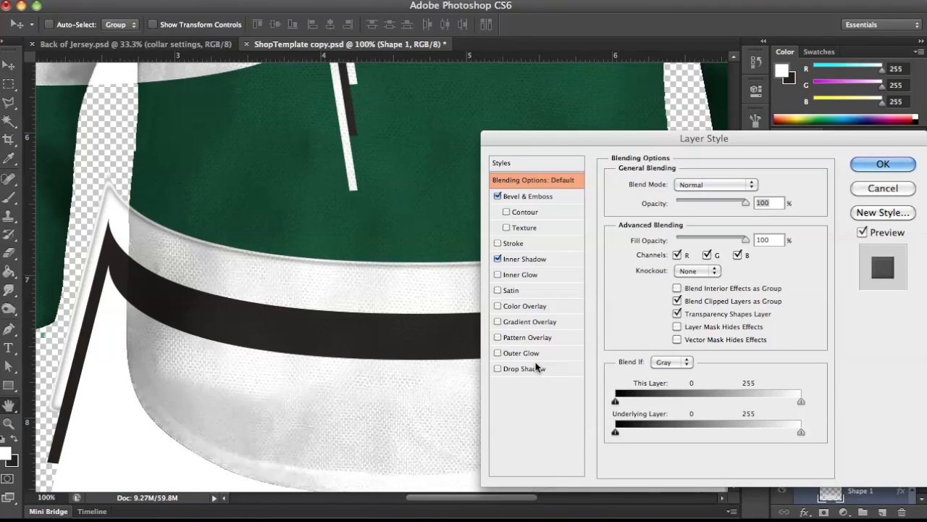
pyautogui.click(561, 366)
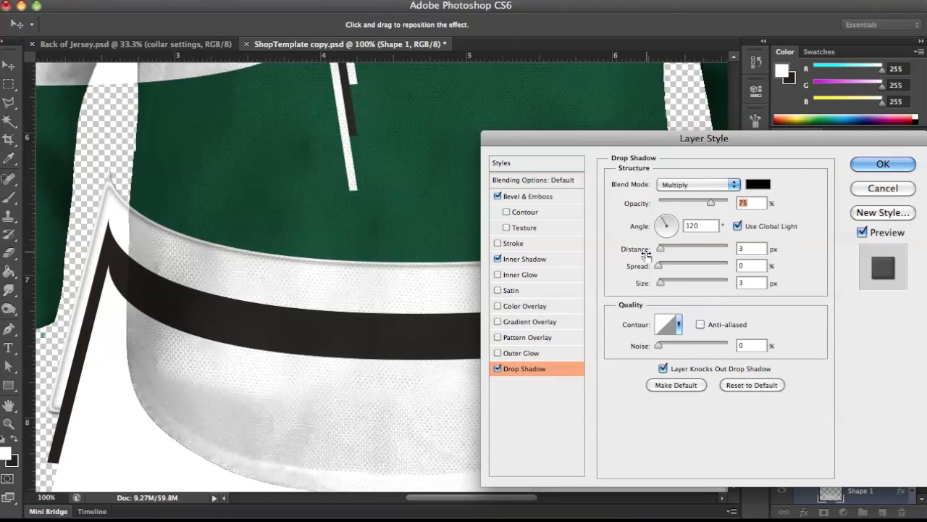
pyautogui.moveTo(660, 247); pyautogui.dragTo(653, 246)
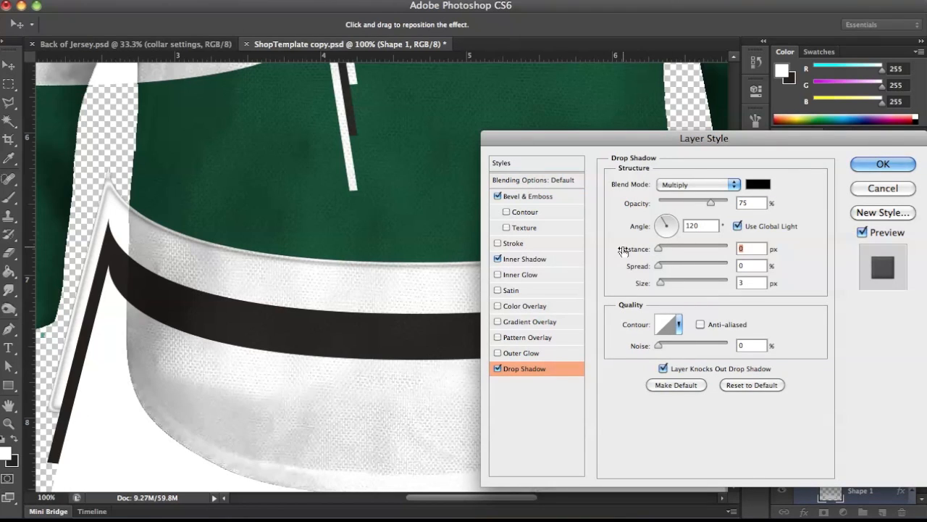
pyautogui.click(865, 165)
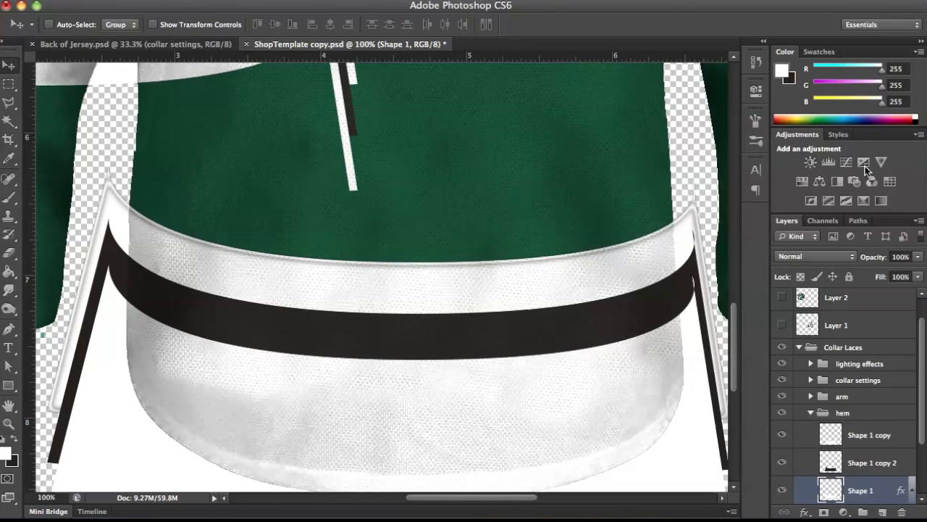
# - Copy Shape 1's layer style and paste it onto Shape 1 copy 2 and Shape 1 copy
pyautogui.rightClick(878, 489)
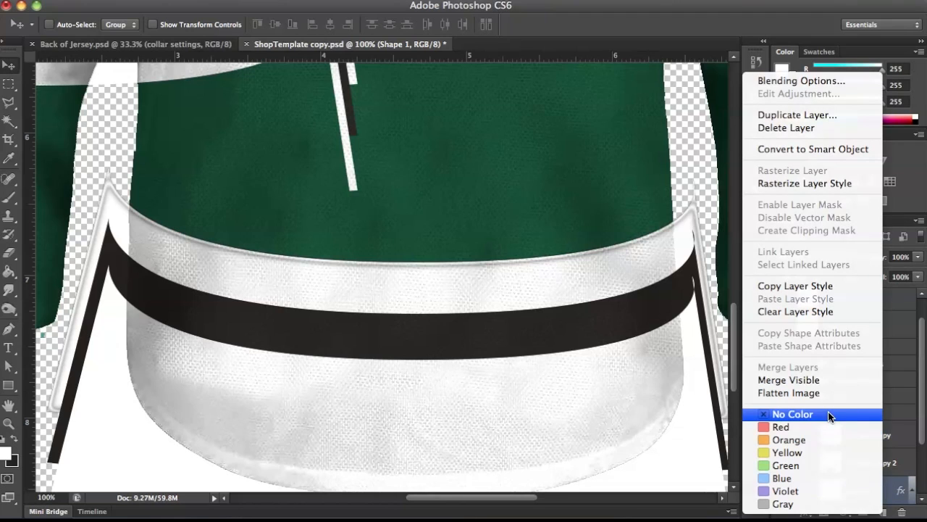
pyautogui.click(795, 287)
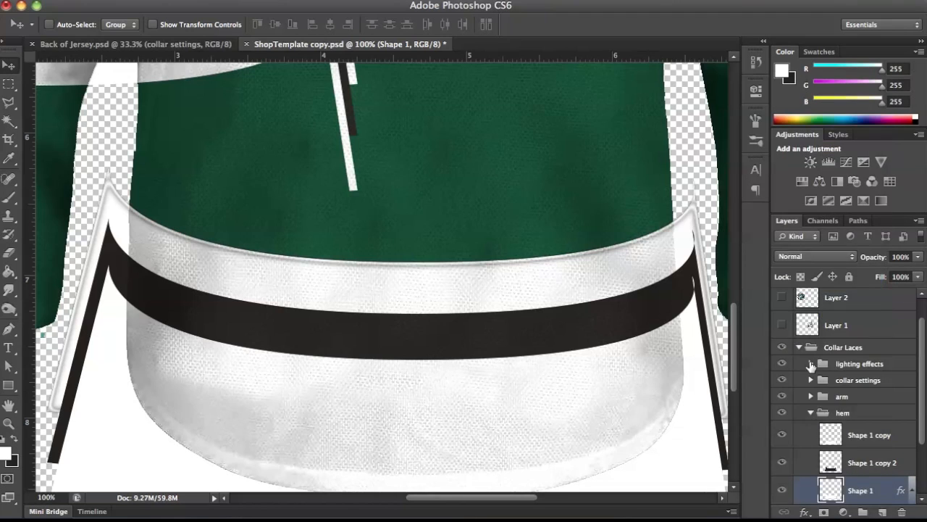
pyautogui.click(860, 395)
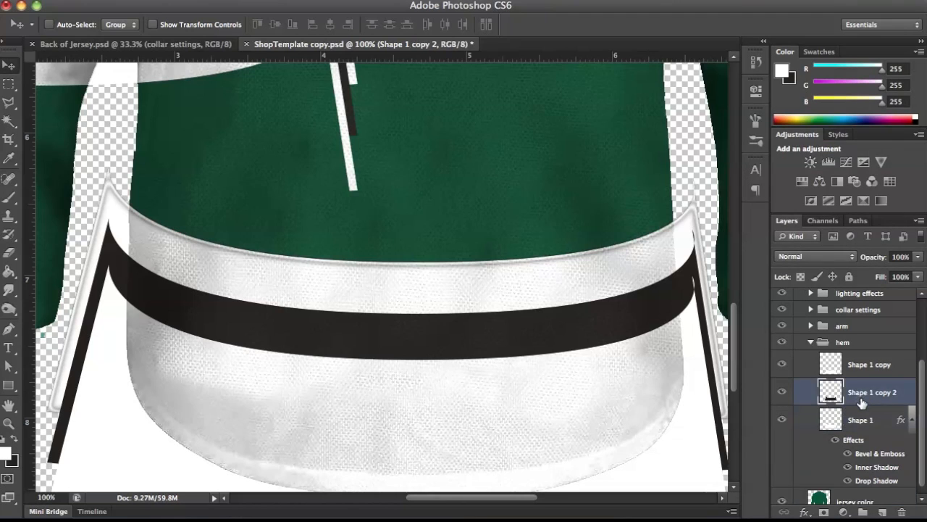
pyautogui.rightClick(861, 402)
pyautogui.click(790, 302)
pyautogui.click(905, 364)
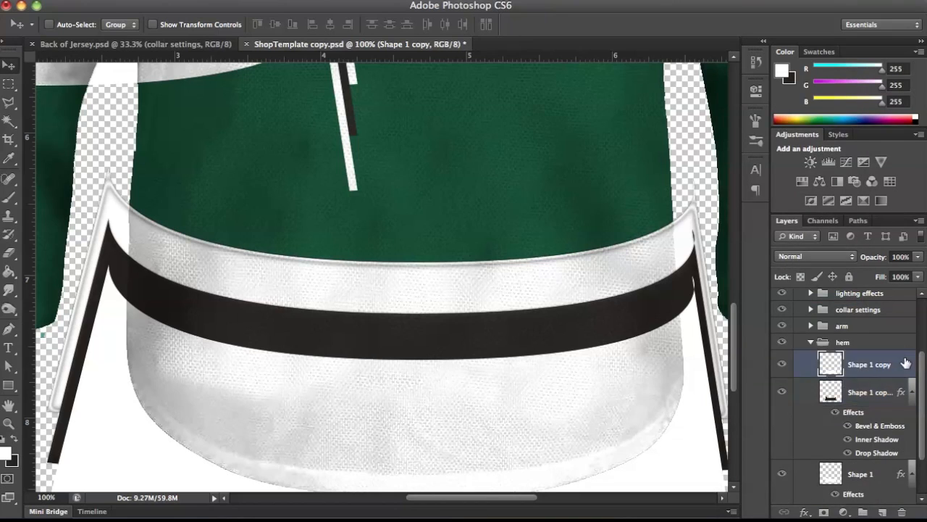
pyautogui.rightClick(905, 364)
pyautogui.click(828, 297)
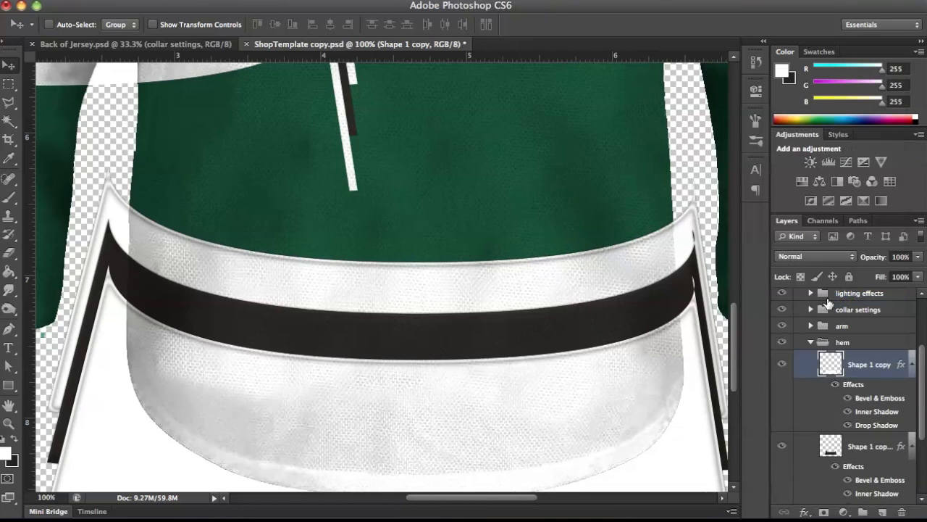
# - Raise the Inner Shadow opacity of the black hem stripe layer, Shape 1 copy 2, to 100% and apply the style
pyautogui.click(888, 443)
pyautogui.doubleClick(876, 437)
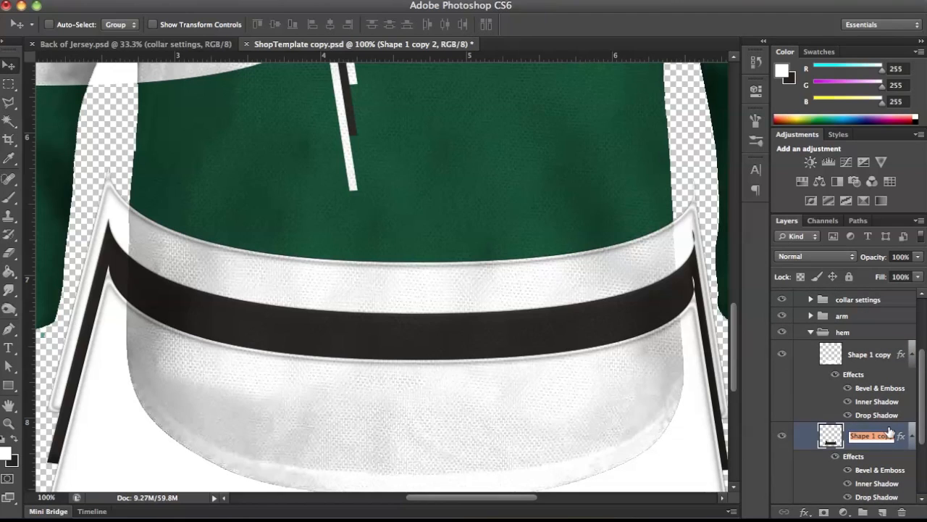
pyautogui.click(668, 334)
pyautogui.doubleClick(899, 436)
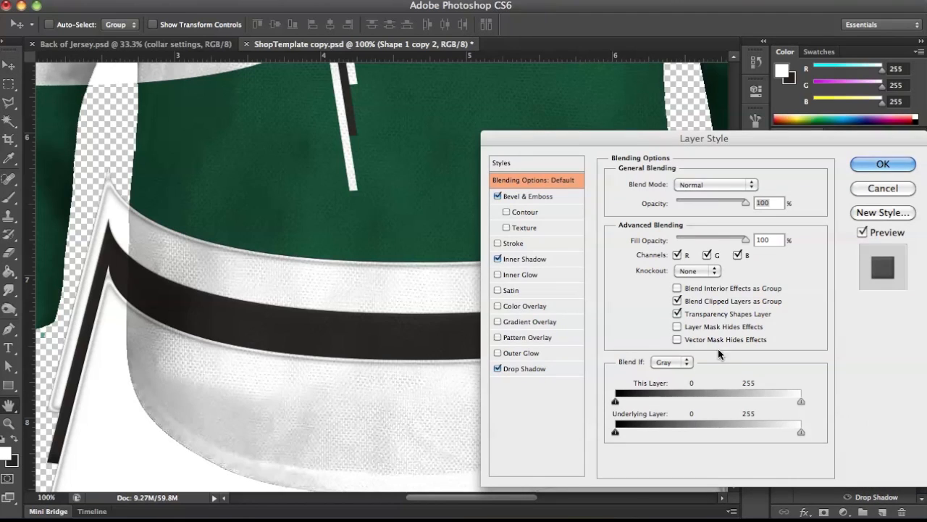
pyautogui.click(555, 259)
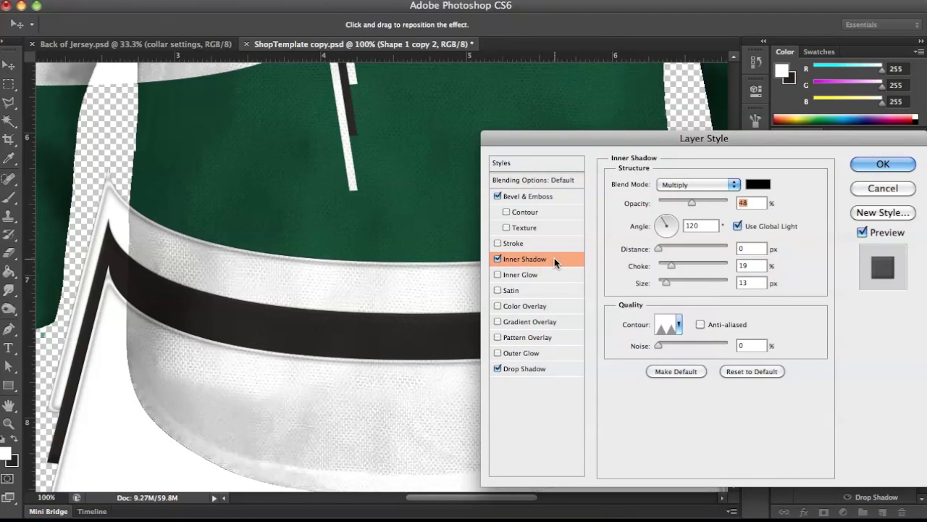
pyautogui.moveTo(692, 202); pyautogui.dragTo(718, 203)
pyautogui.moveTo(719, 202); pyautogui.dragTo(729, 202)
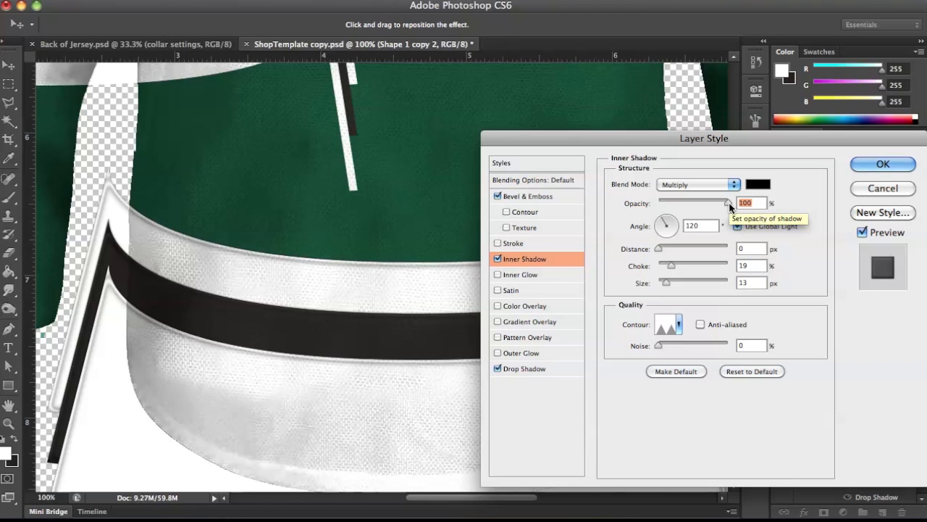
pyautogui.click(877, 163)
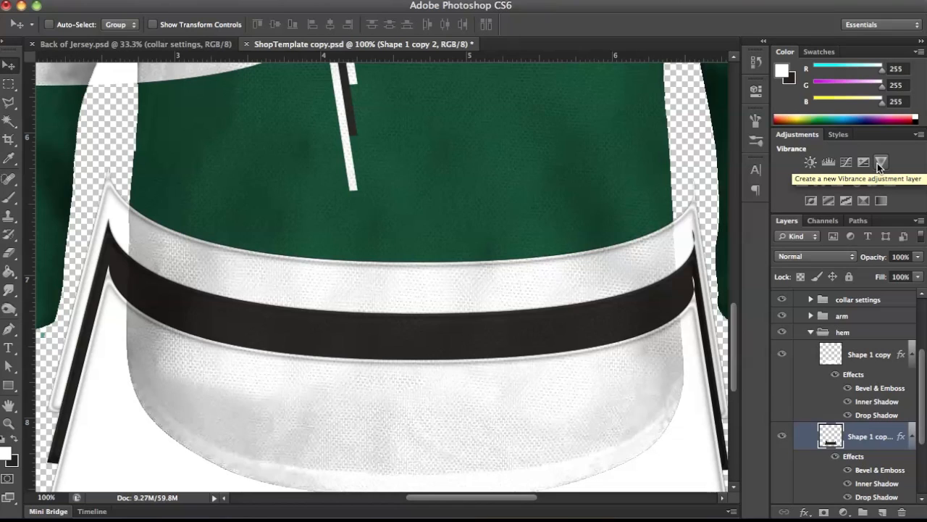
# - Merge the three stripe shape layers in the hem group into a single layer
pyautogui.click(875, 358)
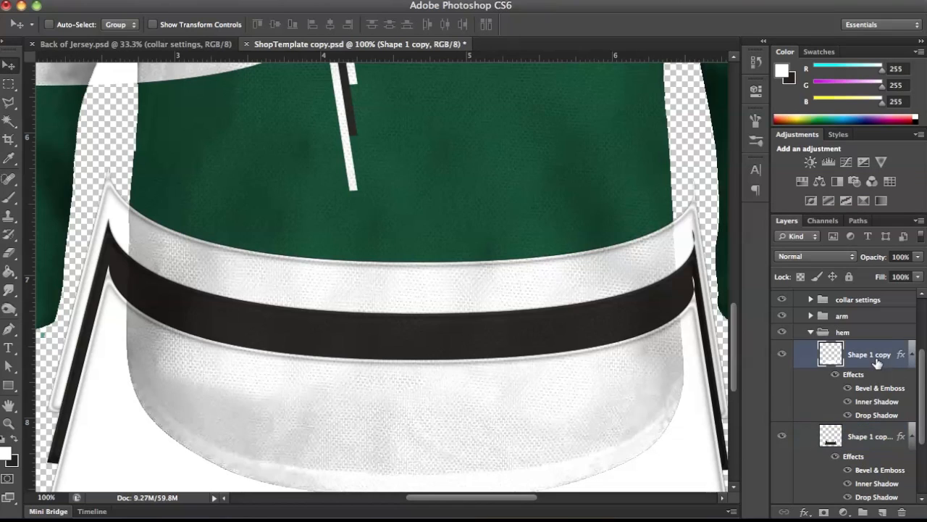
pyautogui.keyDown('shift'); pyautogui.click(872, 438); pyautogui.keyUp('shift')
pyautogui.scroll(-2, 877, 456)
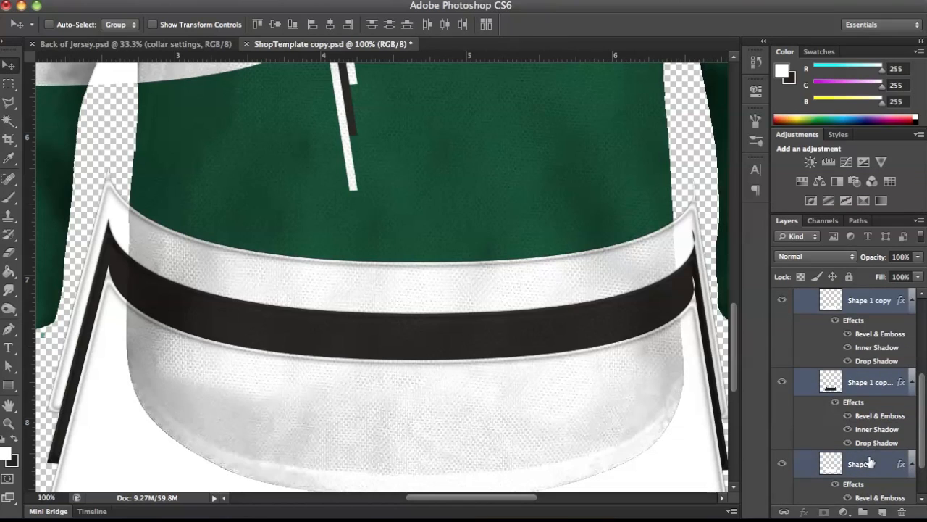
pyautogui.hotkey('ctrl', 'e')
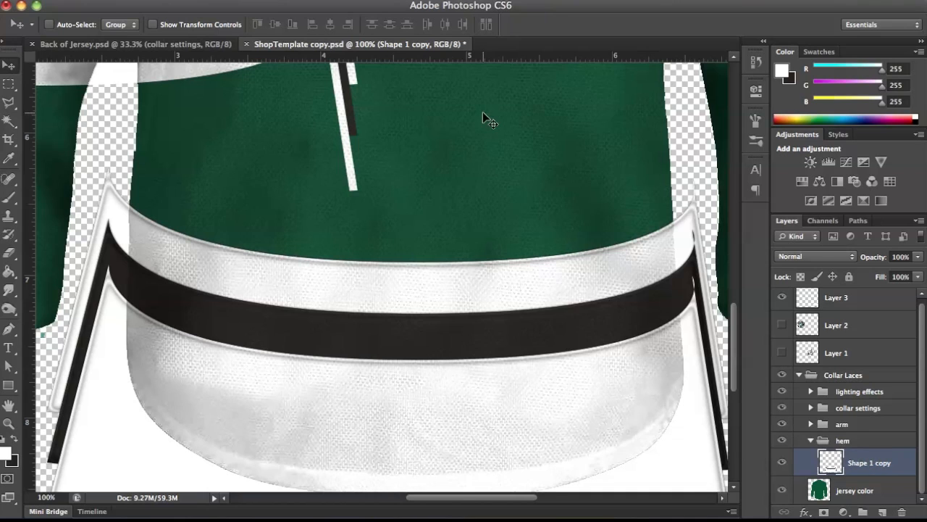
# - Apply the Add Noise filter to the merged hem layer with an amount of 4%, Uniform distribution and Monochromatic
pyautogui.click(346, 1)
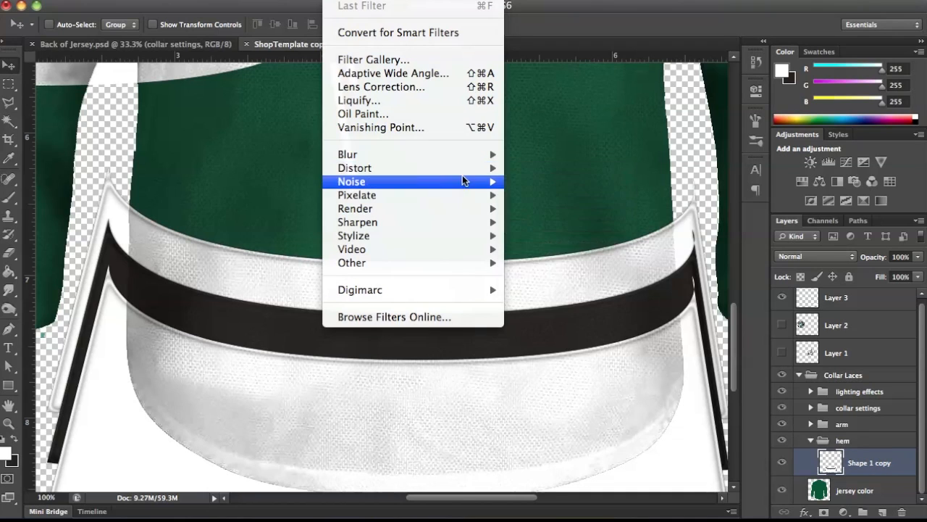
pyautogui.click(523, 183)
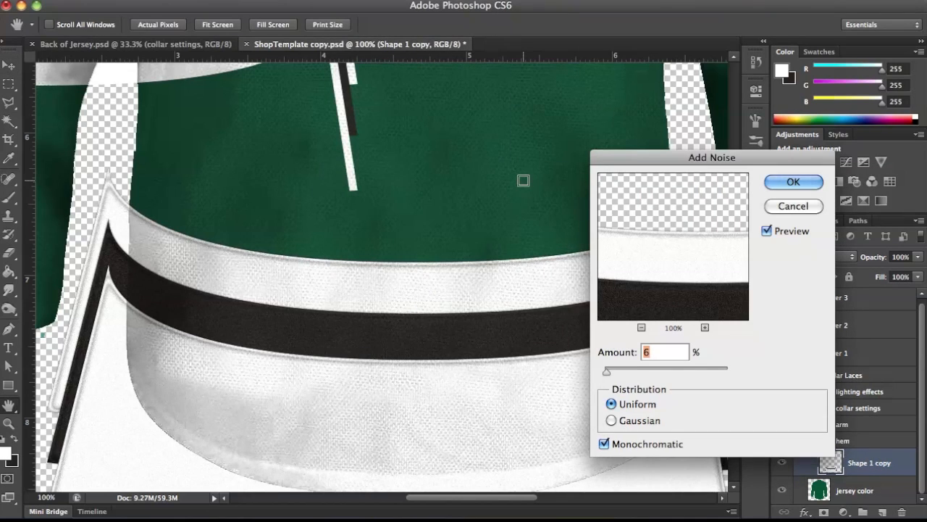
pyautogui.write('4')
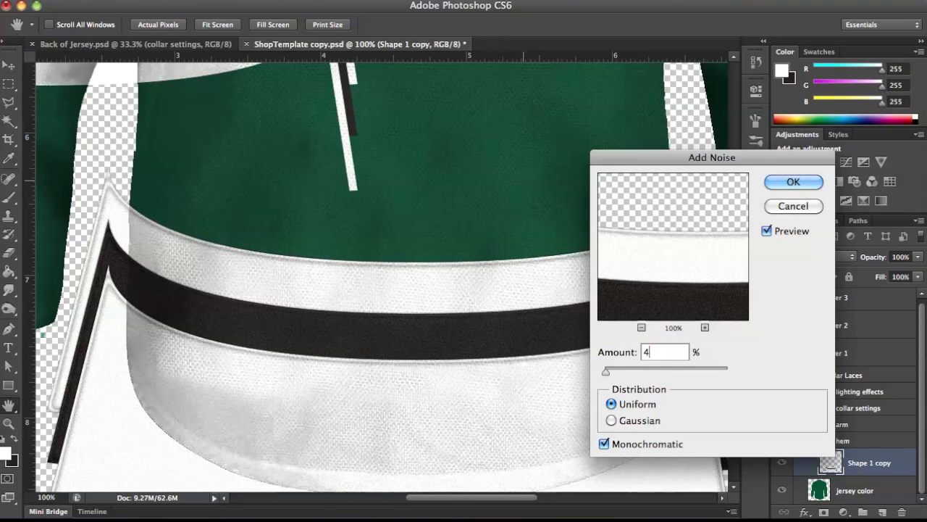
pyautogui.click(803, 186)
pyautogui.press('v')
# - Mask the hem group to the jersey's outline by selecting the jersey color layer's pixels and adding a Reveal Selection layer mask
pyautogui.hotkey('ctrl', '-')
pyautogui.hotkey('ctrl', '-')
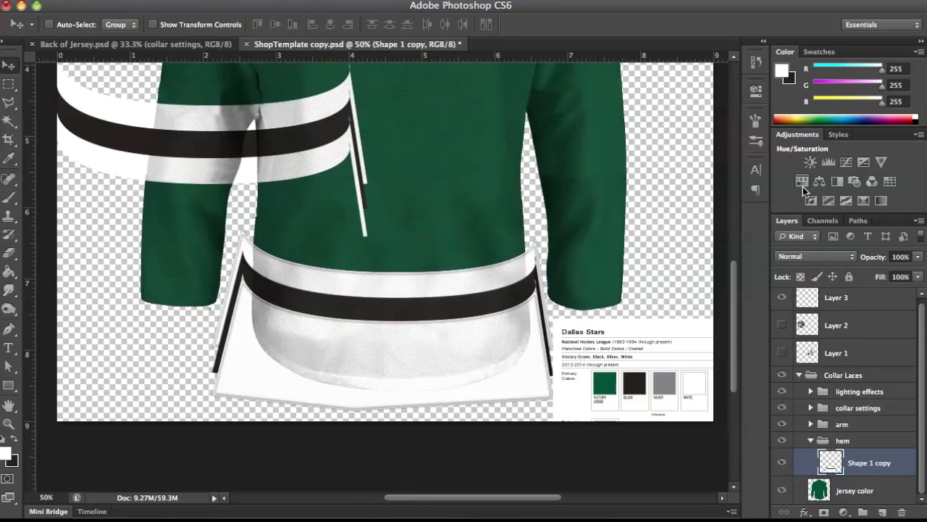
pyautogui.press('super+minus')
pyautogui.press('super+plus')
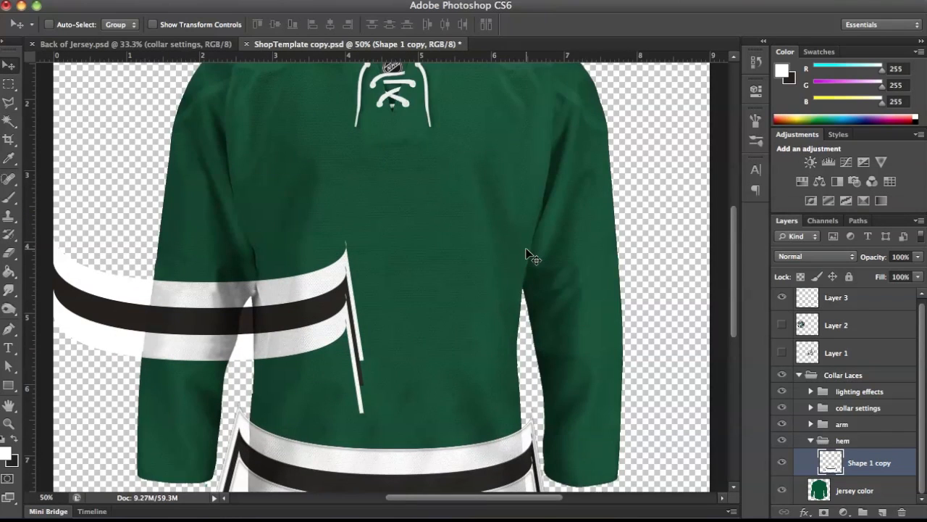
pyautogui.scroll(-3, 531, 254)
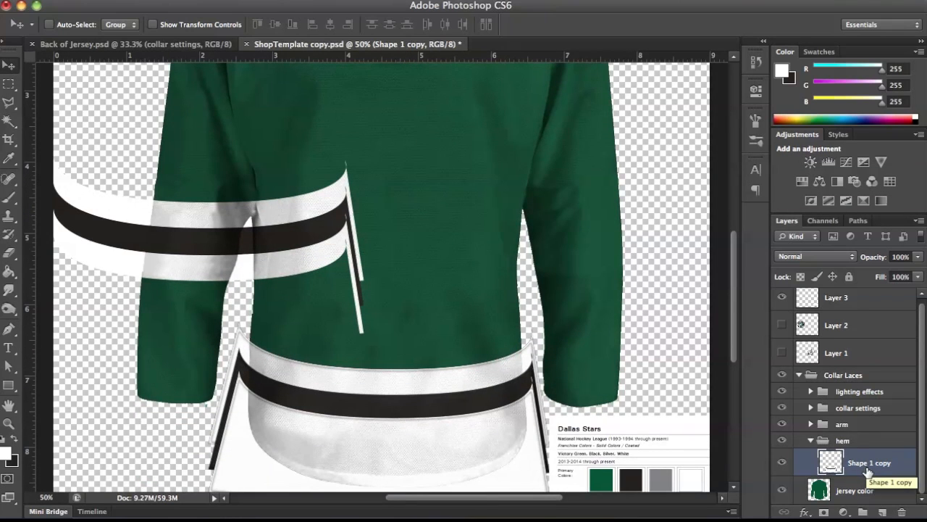
pyautogui.click(811, 440)
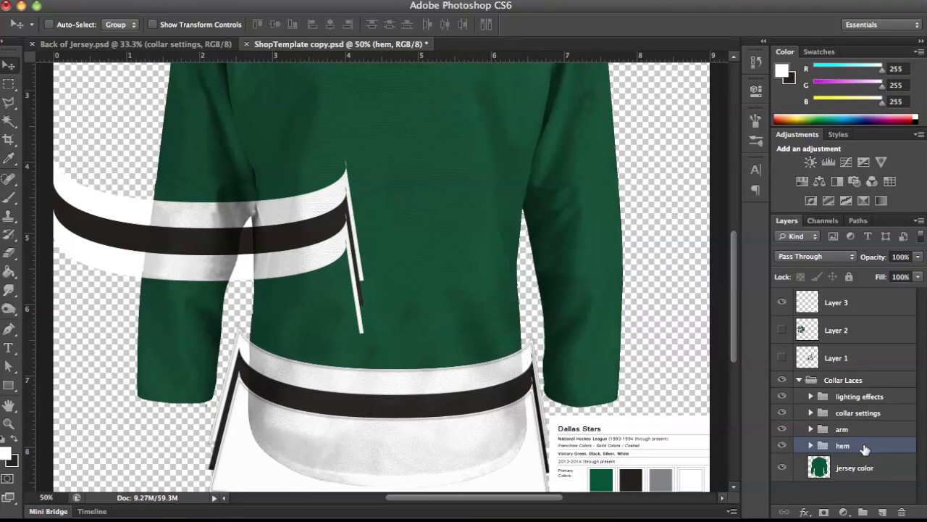
pyautogui.moveTo(864, 449); pyautogui.dragTo(821, 472)
pyautogui.keyDown('ctrl'); pyautogui.click(820, 472); pyautogui.keyUp('ctrl')
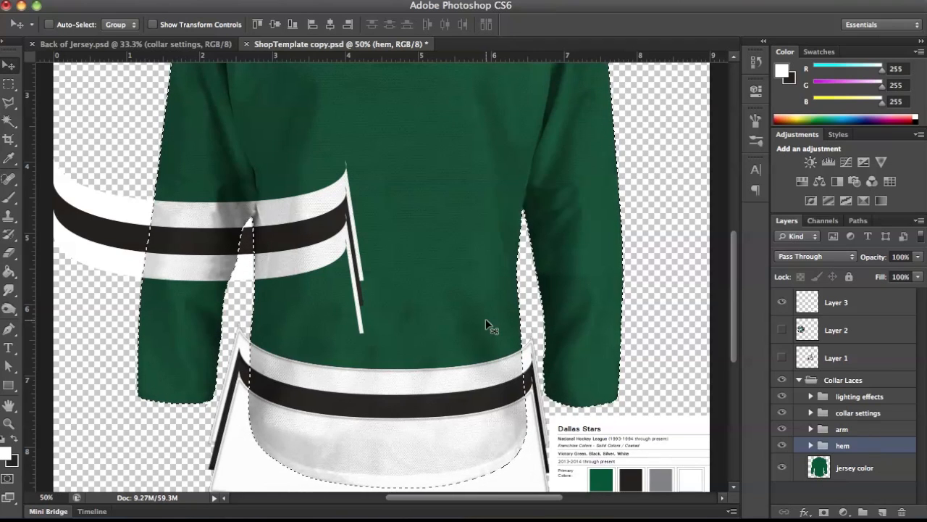
pyautogui.scroll(-2, 362, 228)
pyautogui.click(217, 1)
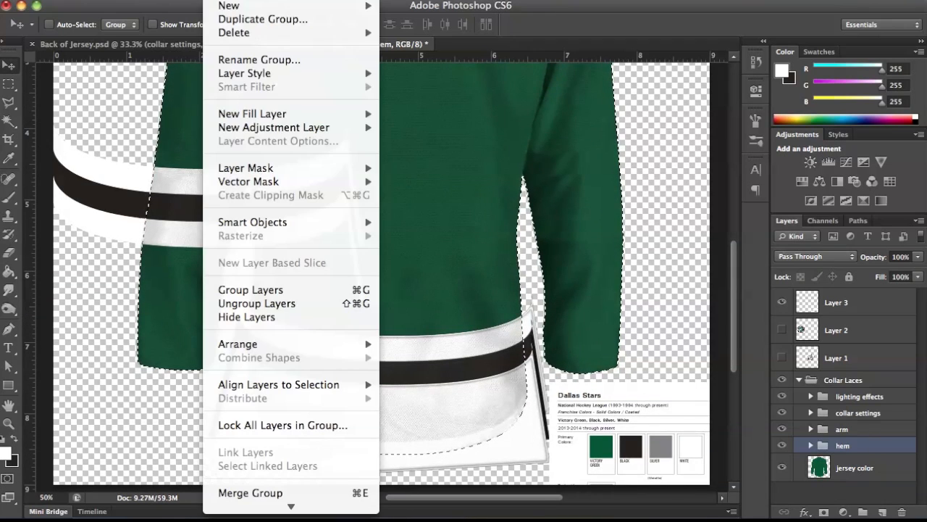
pyautogui.moveTo(340, 169)
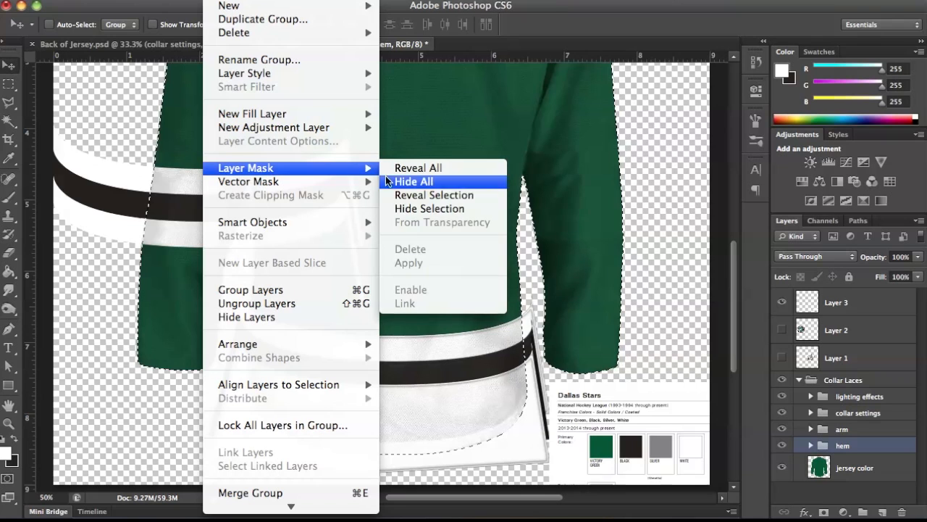
pyautogui.click(397, 197)
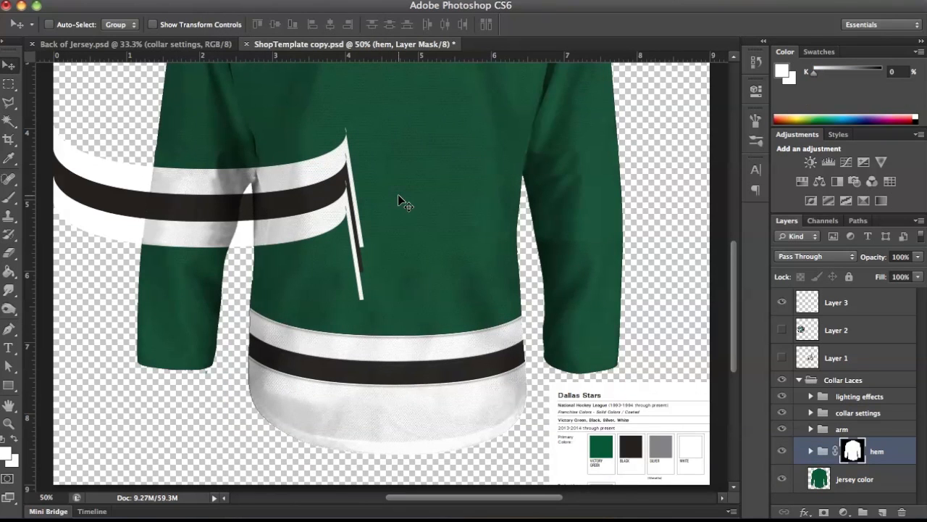
# - Examine the masked hem stripes up close and against the whole jersey, and check the hem group's contents
pyautogui.press('super+equal')
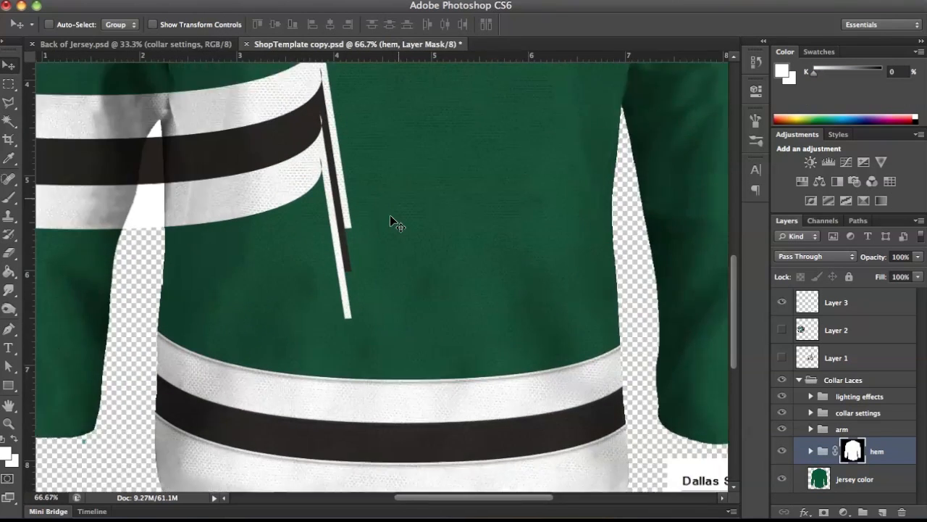
pyautogui.press('super+equal')
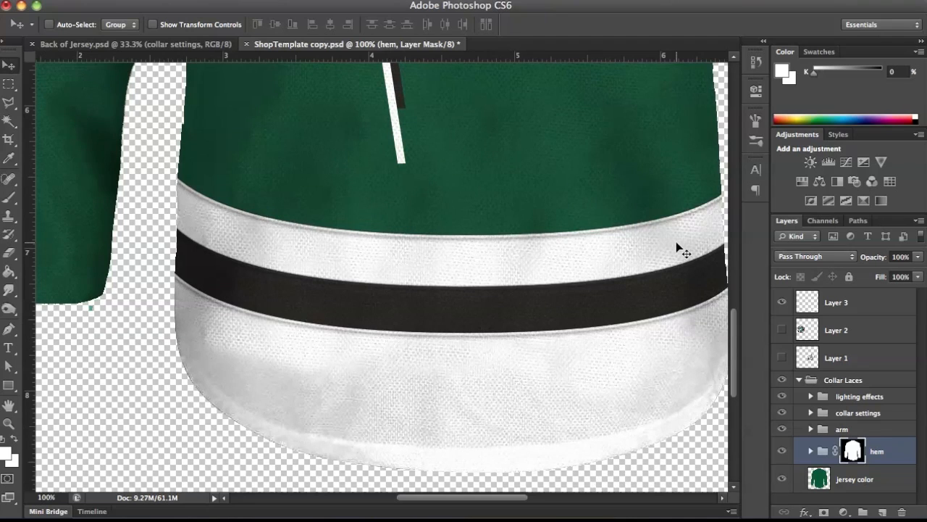
pyautogui.click(811, 450)
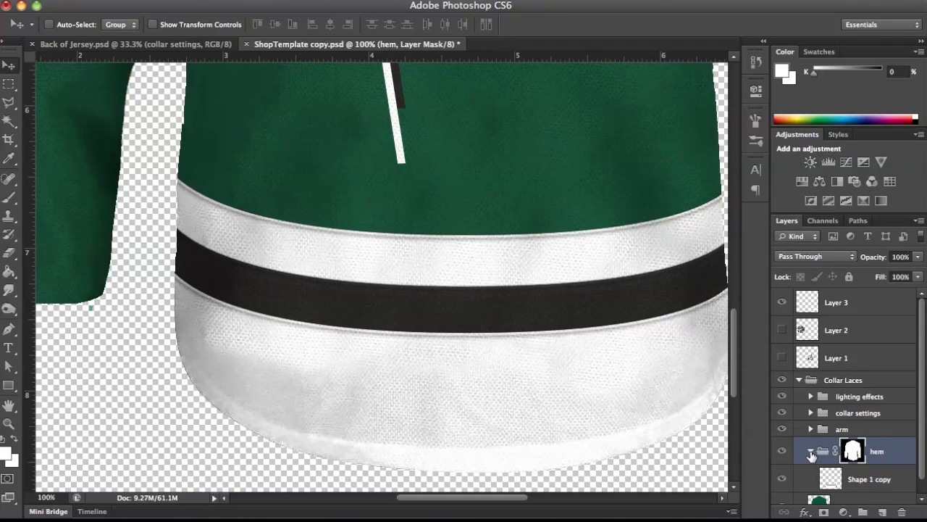
pyautogui.click(811, 451)
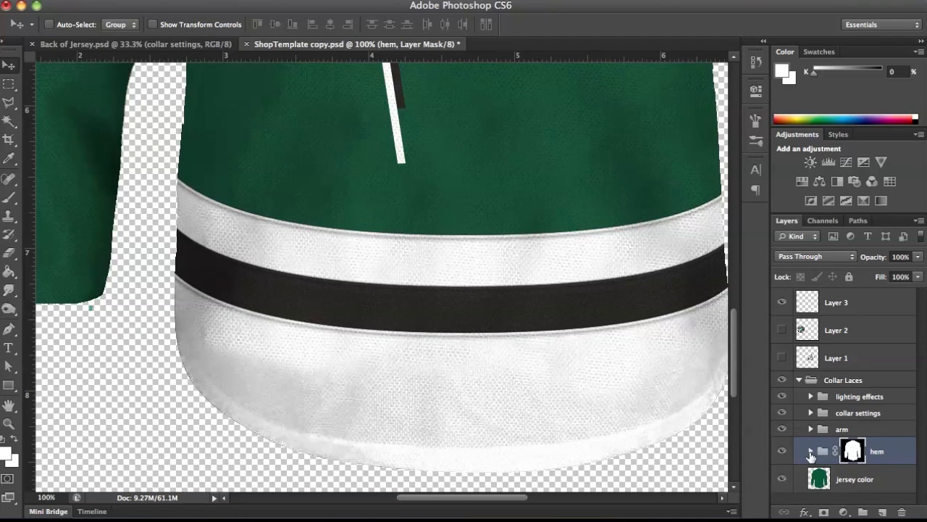
pyautogui.hotkey('ctrl', '-')
pyautogui.hotkey('ctrl', '-')
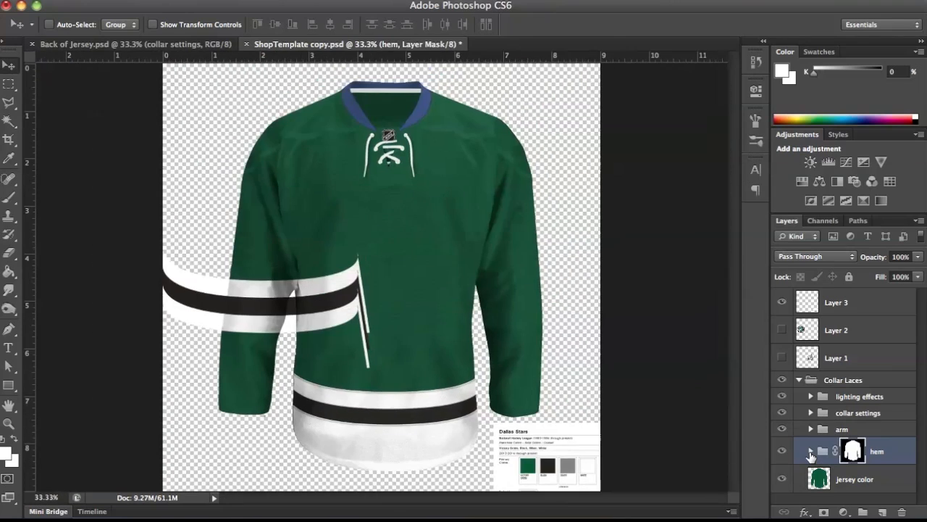
pyautogui.hotkey('ctrl', '+')
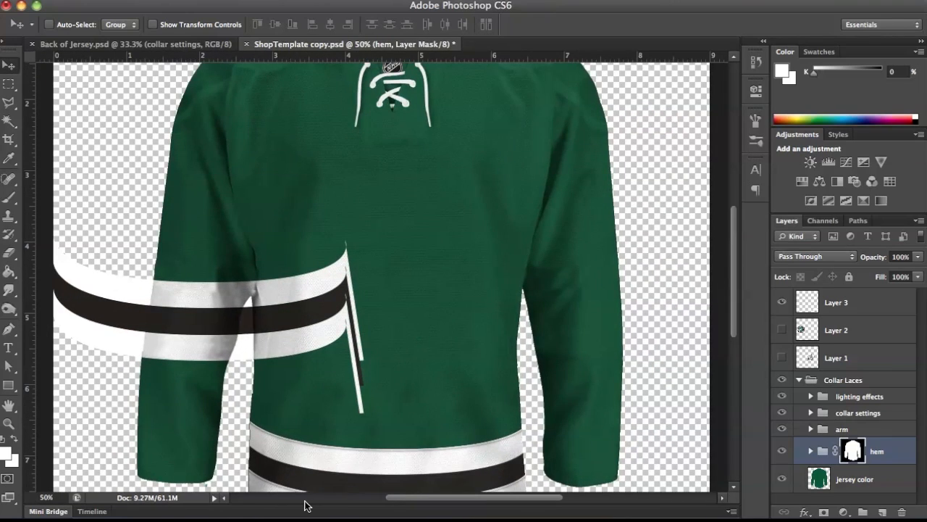
pyautogui.scroll(-1, 347, 427)
pyautogui.scroll(-2, 369, 394)
pyautogui.hscroll(-2, 370, 393)
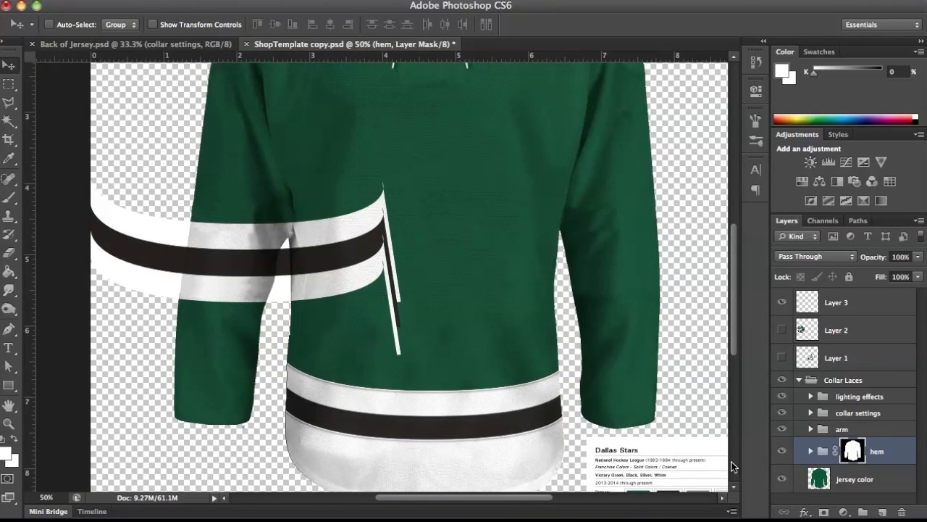
# - Paste the copied layer style onto the arm group's white stripes, Shape 1 copy 5 and Shape 1 copy 4
pyautogui.click(810, 430)
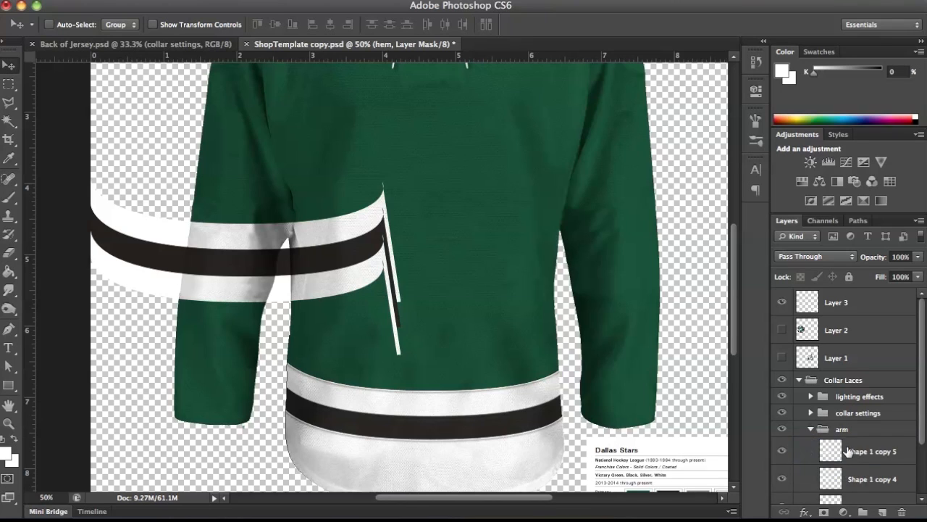
pyautogui.click(855, 451)
pyautogui.rightClick(855, 450)
pyautogui.click(775, 298)
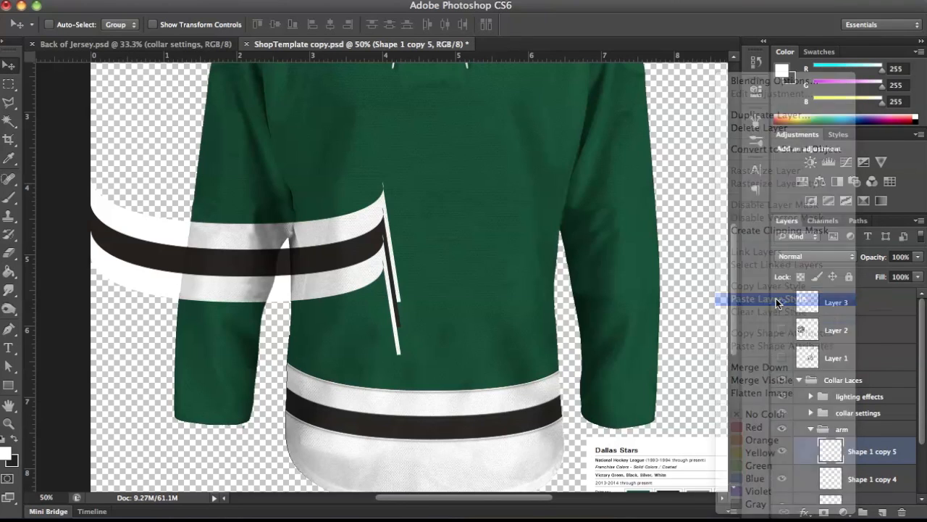
pyautogui.scroll(-5, 879, 439)
pyautogui.click(883, 465)
pyautogui.rightClick(911, 468)
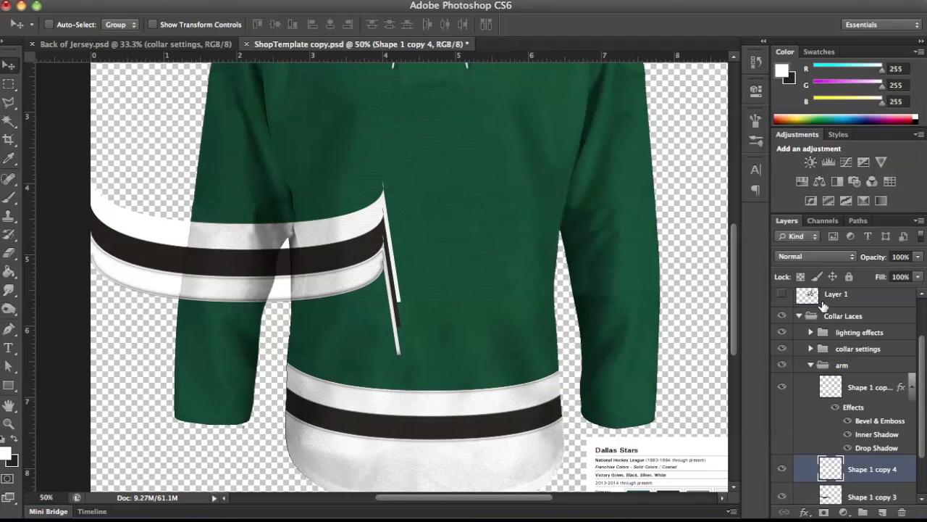
pyautogui.click(823, 300)
# - Paste the same layer style onto the arm group's black stripe, Shape 1 copy 3
pyautogui.scroll(-1, 826, 395)
pyautogui.scroll(-3, 840, 424)
pyautogui.click(887, 442)
pyautogui.rightClick(902, 442)
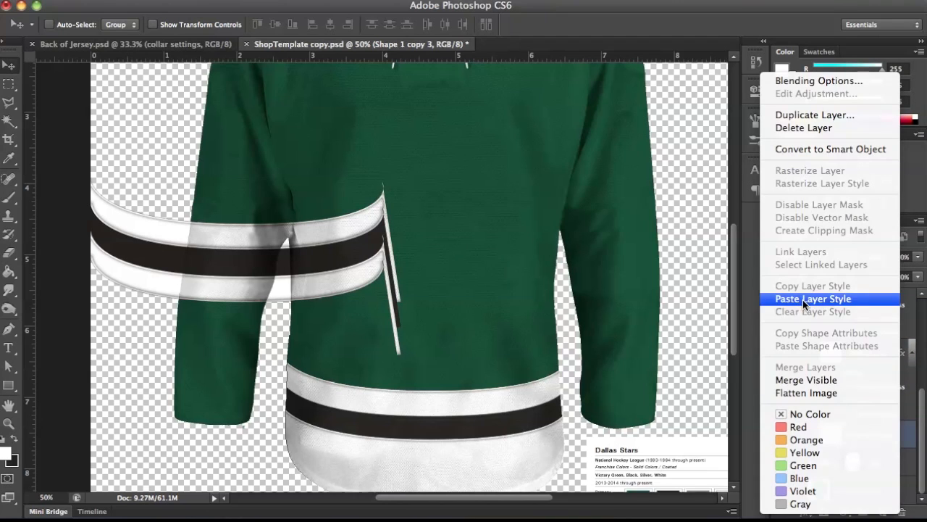
pyautogui.click(803, 299)
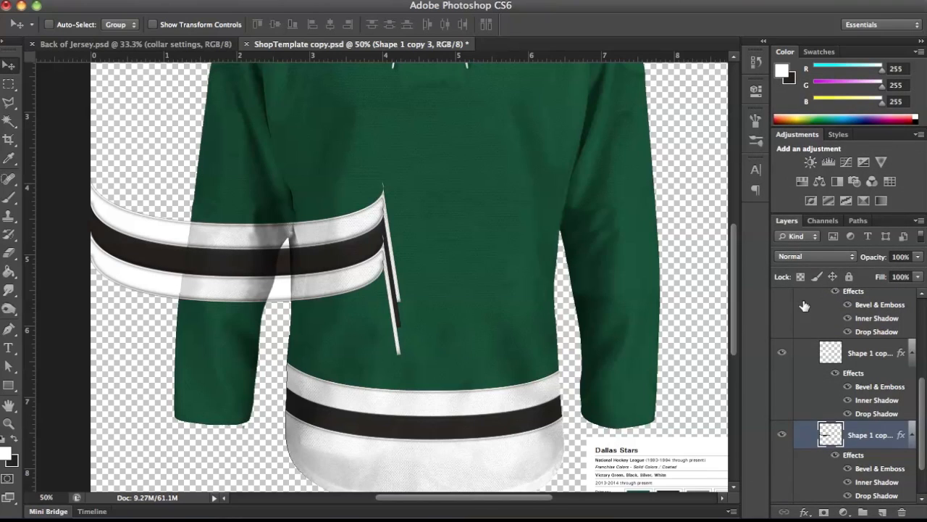
# - Merge the three arm stripe layers into one and reapply the last-used Add Noise filter to the merged layer
pyautogui.keyDown('shift'); pyautogui.click(859, 347); pyautogui.keyUp('shift')
pyautogui.scroll(3, 860, 326)
pyautogui.keyDown('shift'); pyautogui.click(860, 331); pyautogui.keyUp('shift')
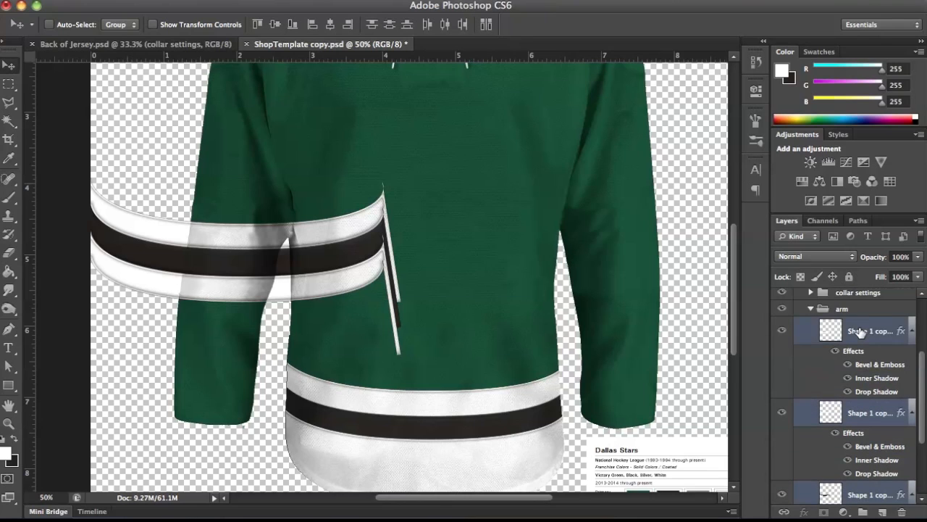
pyautogui.press('super+e')
pyautogui.click(329, 2)
pyautogui.click(343, 7)
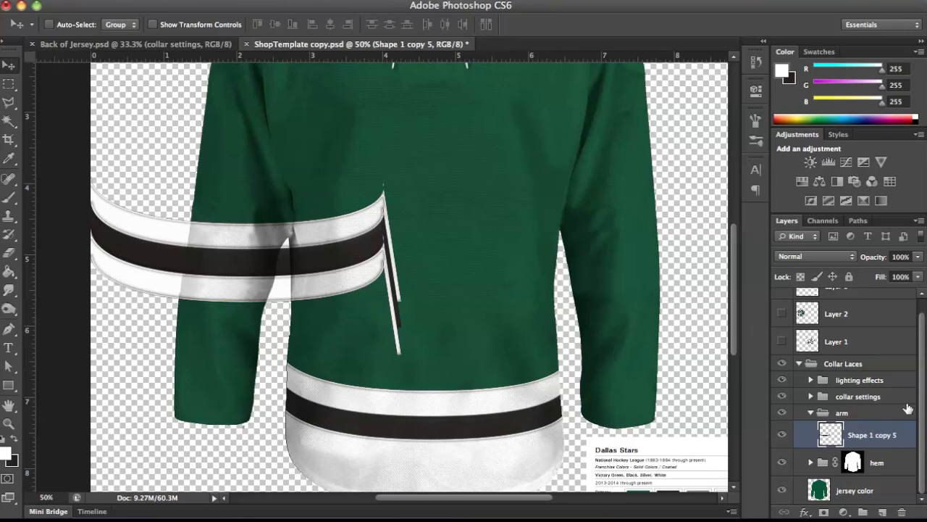
# - Add a drop shadow with 0 px distance to the merged arm stripe layer and rasterize its layer style
pyautogui.doubleClick(913, 437)
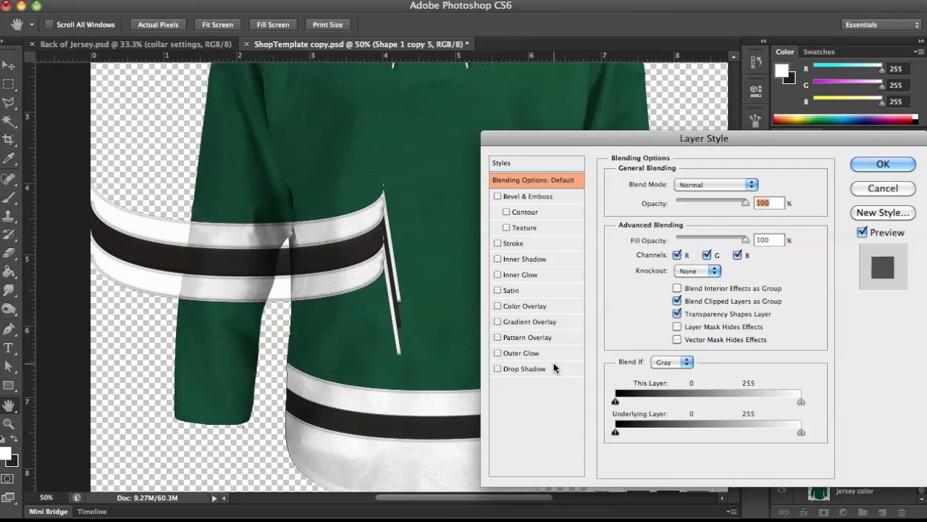
pyautogui.click(529, 368)
pyautogui.moveTo(666, 246); pyautogui.dragTo(662, 262)
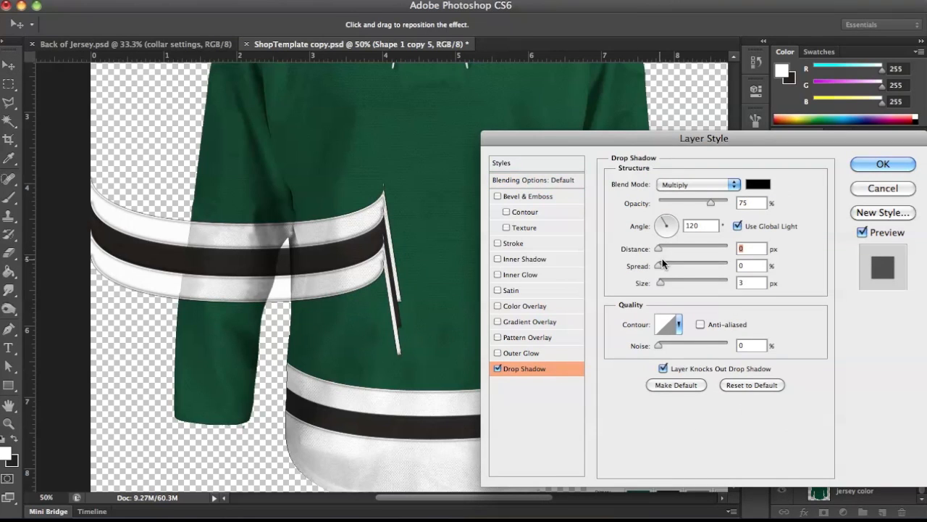
pyautogui.moveTo(661, 282); pyautogui.dragTo(662, 283)
pyautogui.click(885, 163)
pyautogui.rightClick(883, 438)
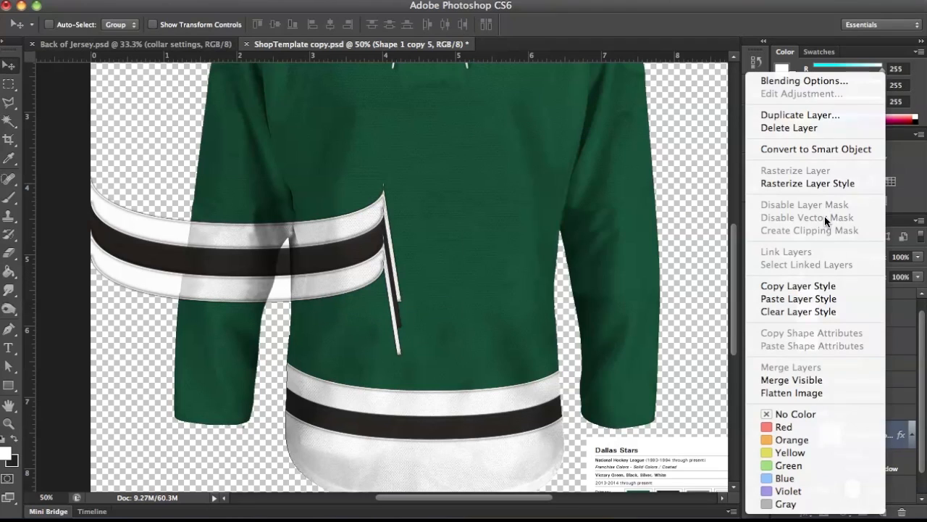
pyautogui.click(814, 183)
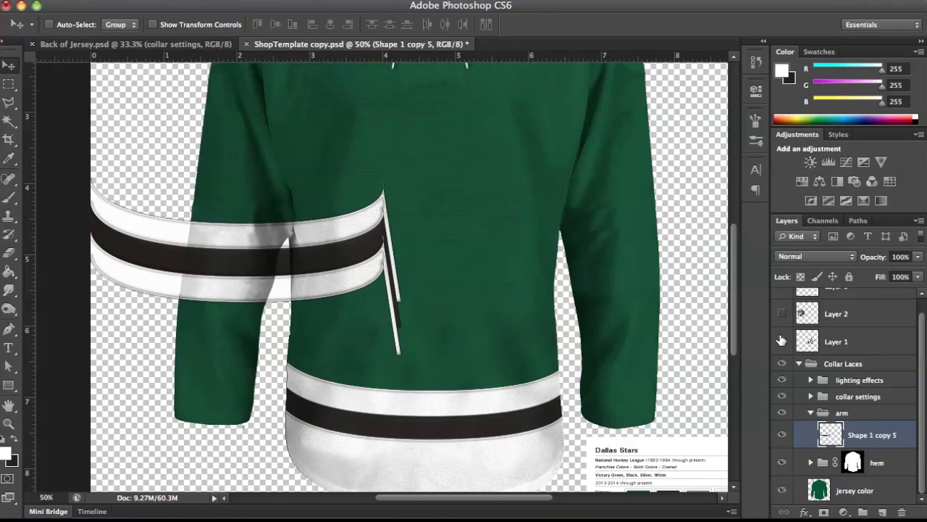
# - Load the jersey color layer's outline as a selection and use it as a layer mask on the arm group
pyautogui.click(811, 412)
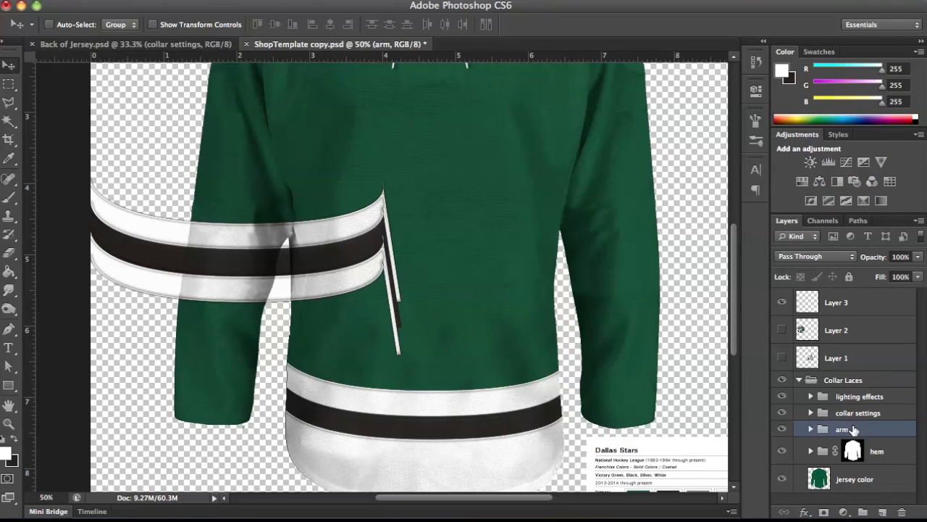
pyautogui.keyDown('super'); pyautogui.click(819, 479); pyautogui.keyUp('super')
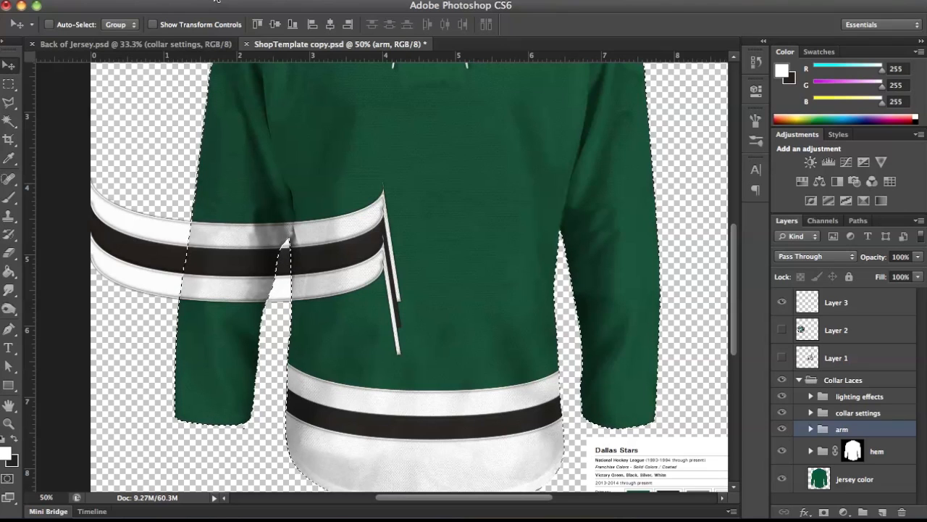
pyautogui.click(215, 1)
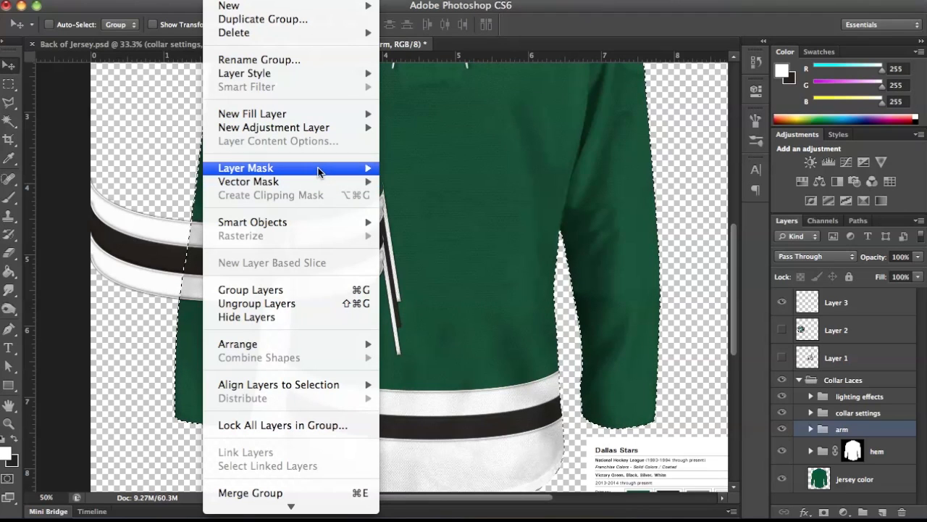
pyautogui.moveTo(319, 168)
pyautogui.click(410, 195)
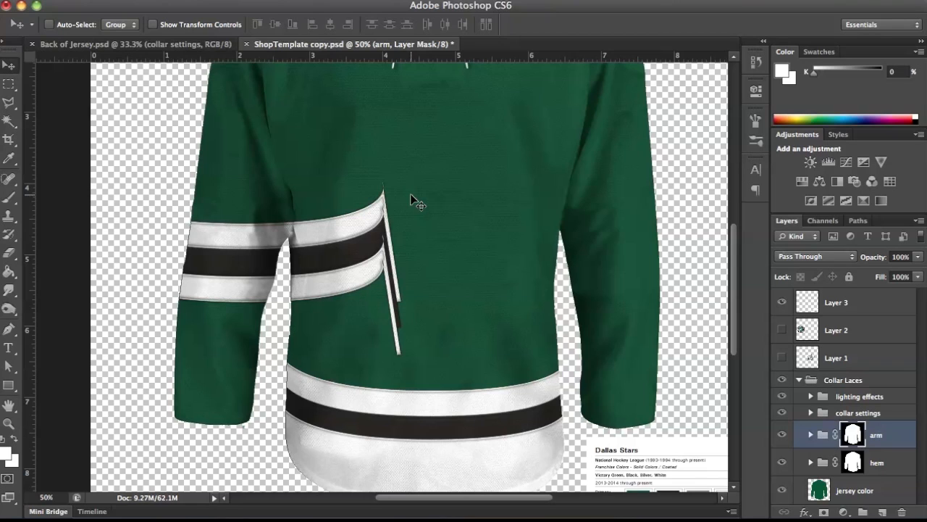
# - Check the masked arm stripes up close and select the Shape 1 copy 5 layer inside the arm group
pyautogui.press('super+plus')
pyautogui.press('super+plus')
pyautogui.press('super+plus')
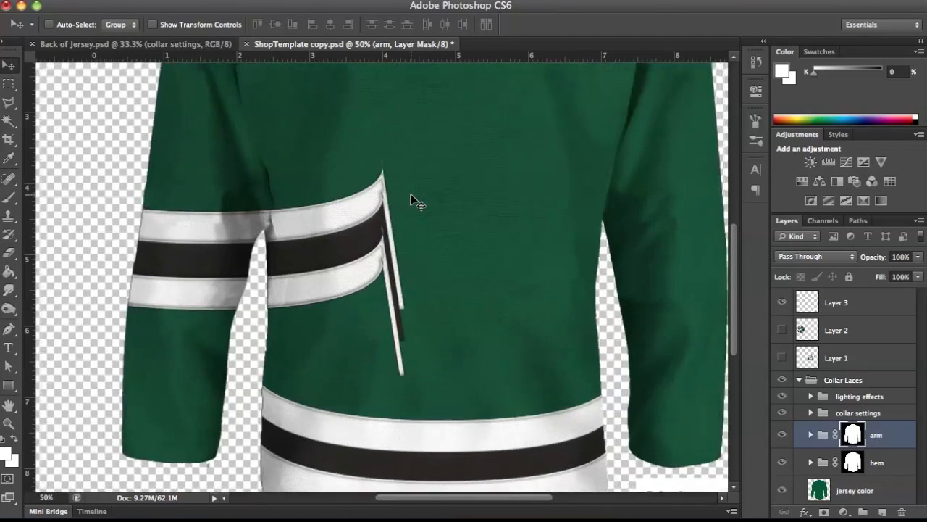
pyautogui.press('super+minus')
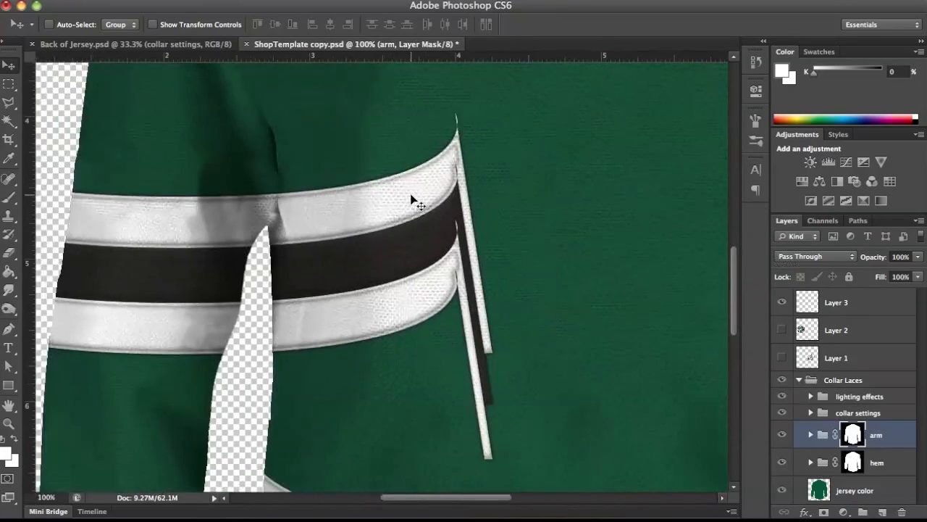
pyautogui.click(811, 434)
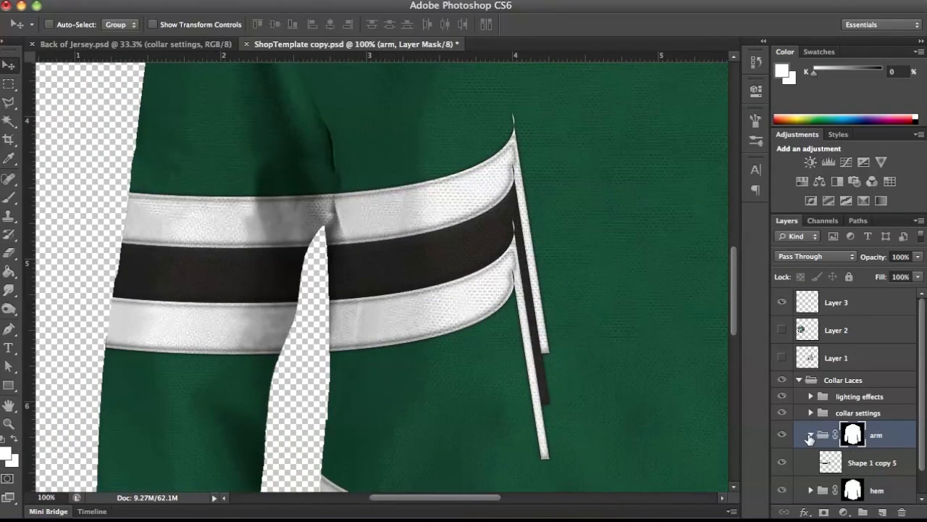
pyautogui.click(862, 452)
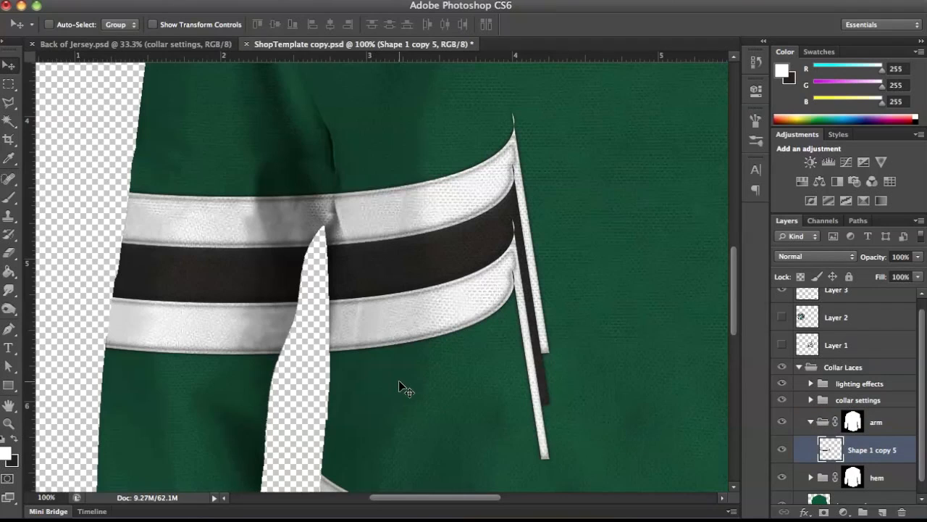
# - Outline the surplus arm stripes on the jersey's body with a closed Pen path starting at the armpit seam
pyautogui.click(7, 331)
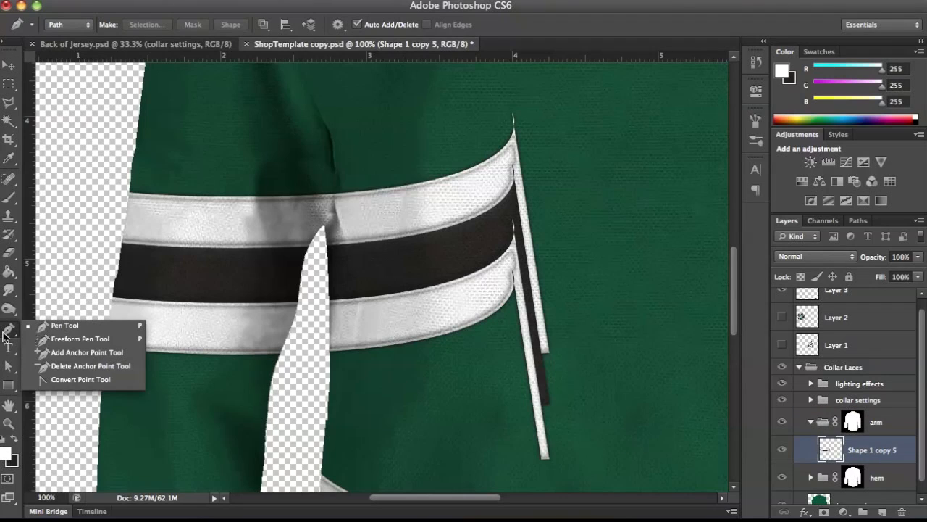
pyautogui.press('super+plus')
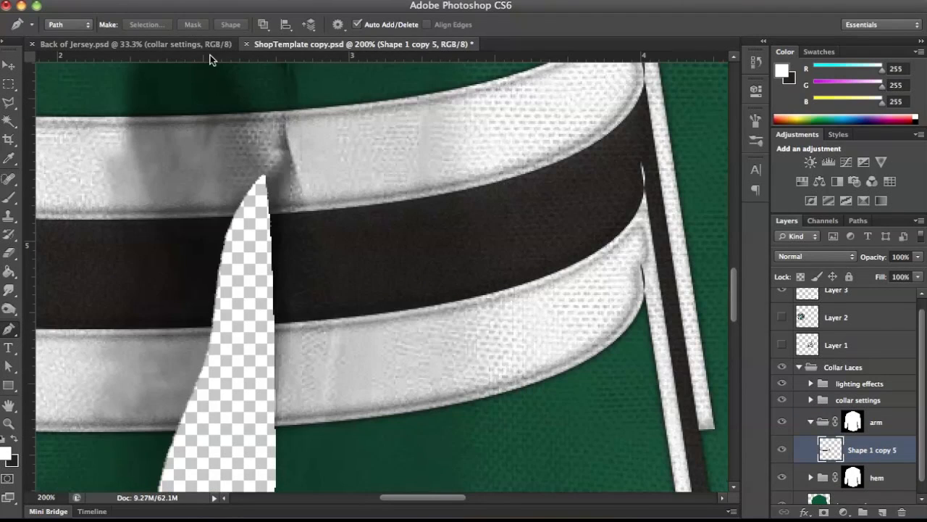
pyautogui.click(79, 27)
pyautogui.click(60, 26)
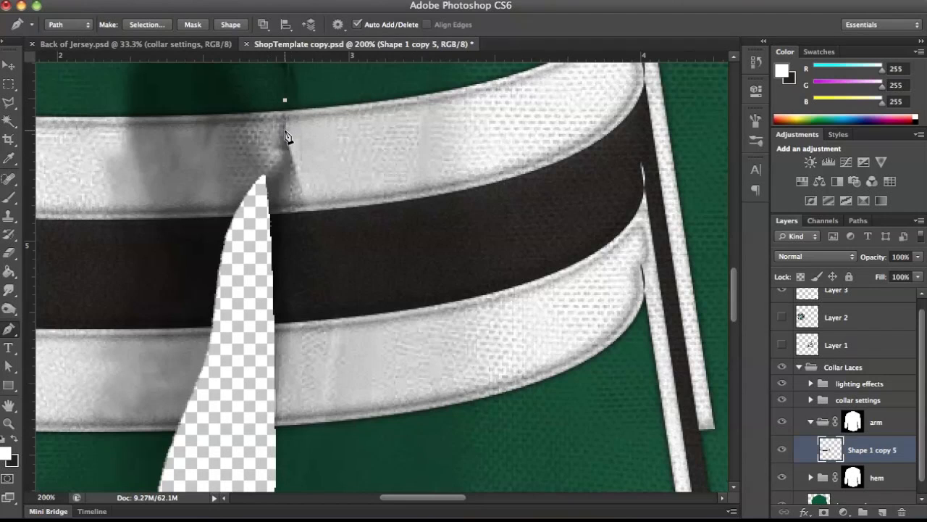
pyautogui.scroll(2, 285, 136)
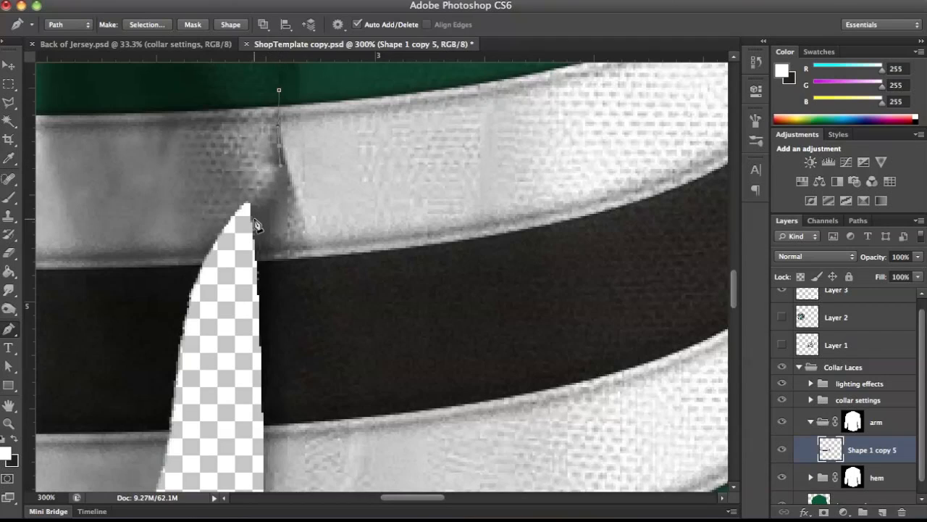
pyautogui.moveTo(250, 220); pyautogui.dragTo(217, 243)
pyautogui.hotkey('ctrl', '-')
pyautogui.hotkey('ctrl', '-')
pyautogui.click(317, 428)
pyautogui.scroll(-3, 317, 428)
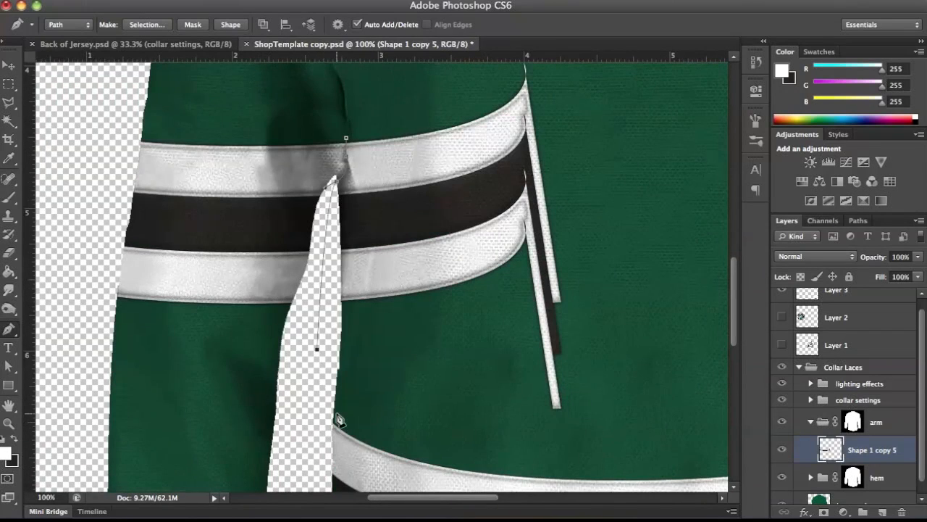
pyautogui.click(481, 313)
pyautogui.click(440, 153)
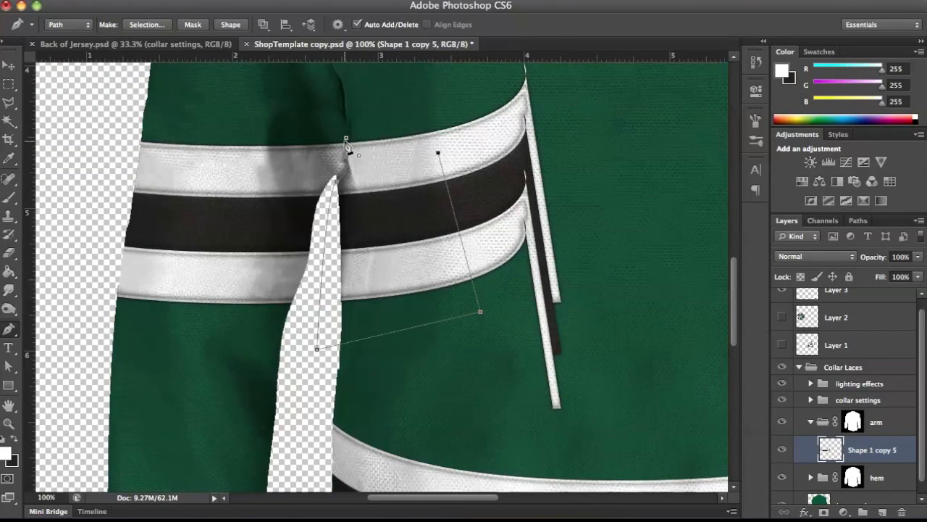
pyautogui.click(346, 140)
# - Convert the closed path into a new selection with a 0-pixel feather radius, and deselect it
pyautogui.click(147, 24)
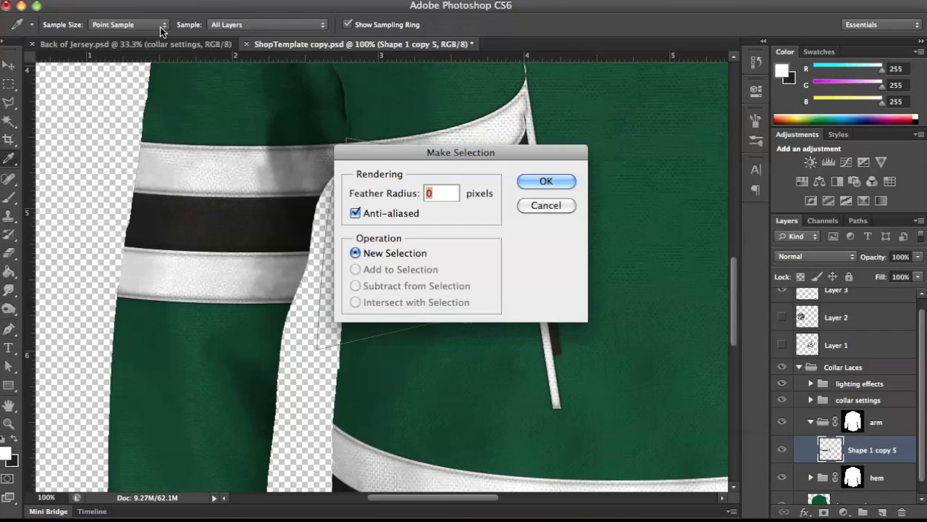
pyautogui.click(545, 180)
pyautogui.press('p')
pyautogui.hotkey('ctrl', 'd')
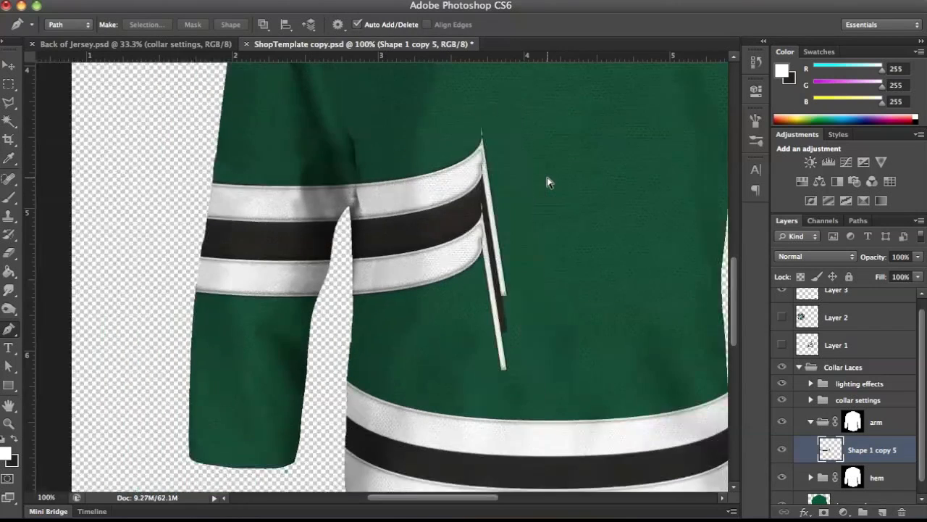
# - Duplicate the arm stripe layer Shape 1 copy 5 and flip the copy horizontally
pyautogui.hotkey('ctrl', '-')
pyautogui.hotkey('ctrl', '-')
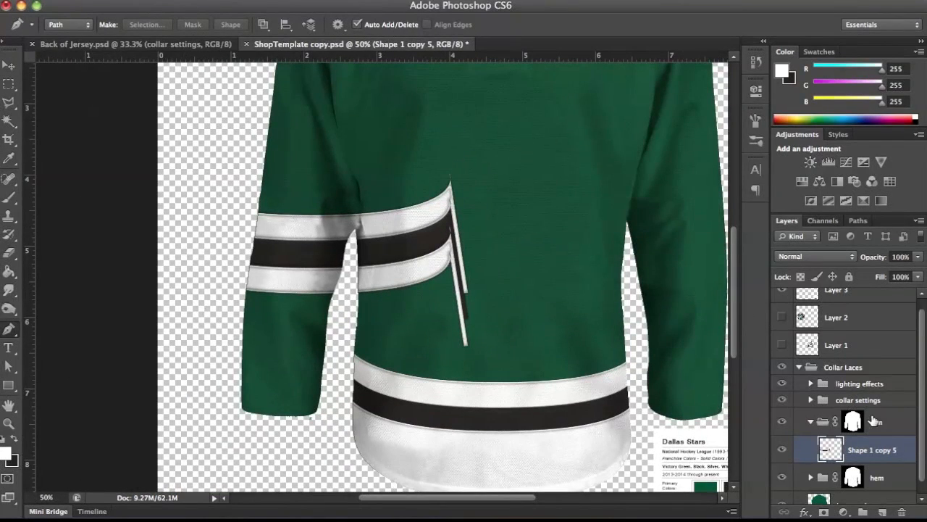
pyautogui.rightClick(882, 445)
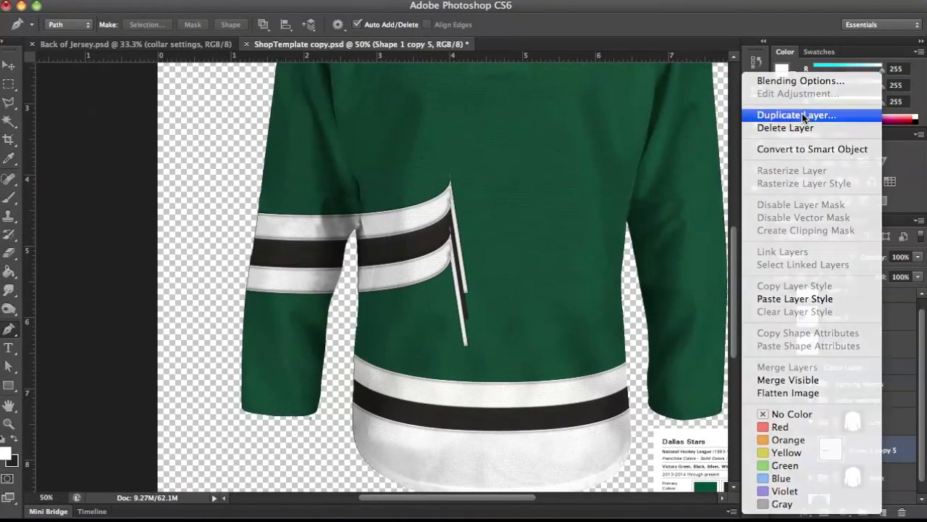
pyautogui.click(801, 113)
pyautogui.click(652, 200)
pyautogui.click(200, 0)
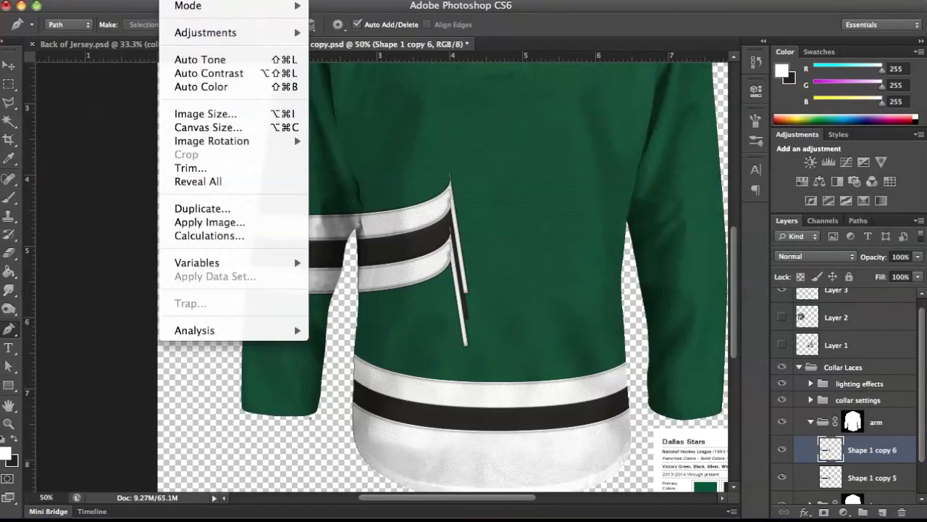
pyautogui.moveTo(212, 33)
pyautogui.moveTo(145, 2)
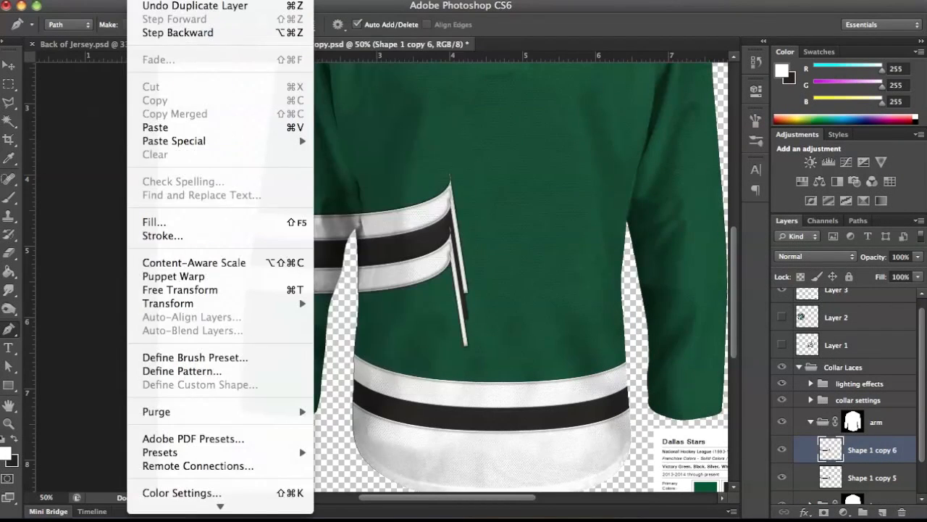
pyautogui.moveTo(285, 301)
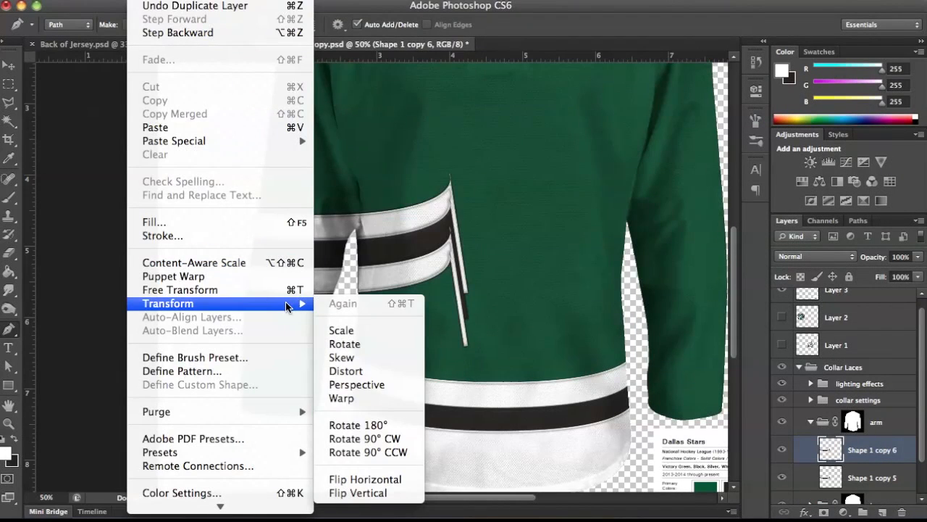
pyautogui.click(366, 479)
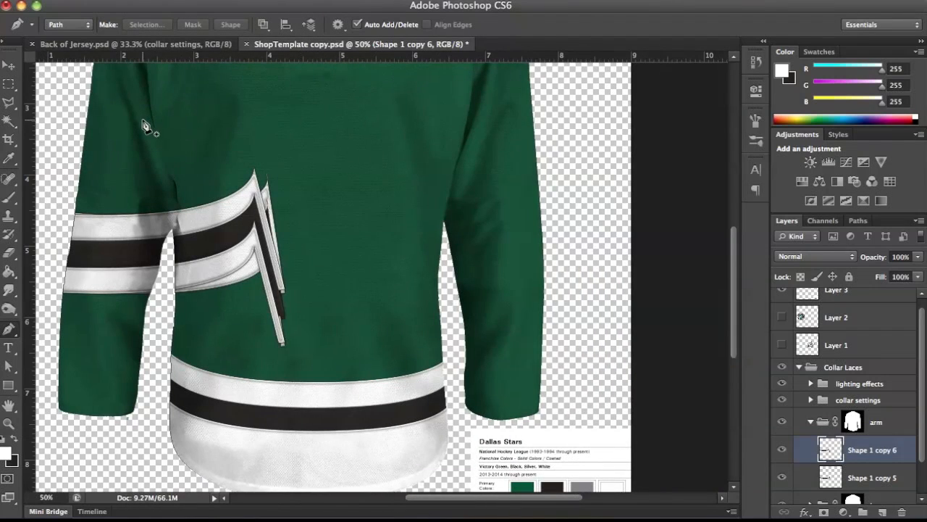
# - Move the flipped stripes onto the opposite sleeve and merge them with the original arm stripe layer
pyautogui.click(7, 66)
pyautogui.moveTo(85, 197); pyautogui.dragTo(505, 160)
pyautogui.keyDown('shift'); pyautogui.click(855, 474); pyautogui.keyUp('shift')
pyautogui.press('super+e')
# - Start a Pen path above the first sleeve's stripes and curve it along the armpit seam into the gap beside the body
pyautogui.press('super+equal')
pyautogui.press('super+equal')
pyautogui.press('super+equal')
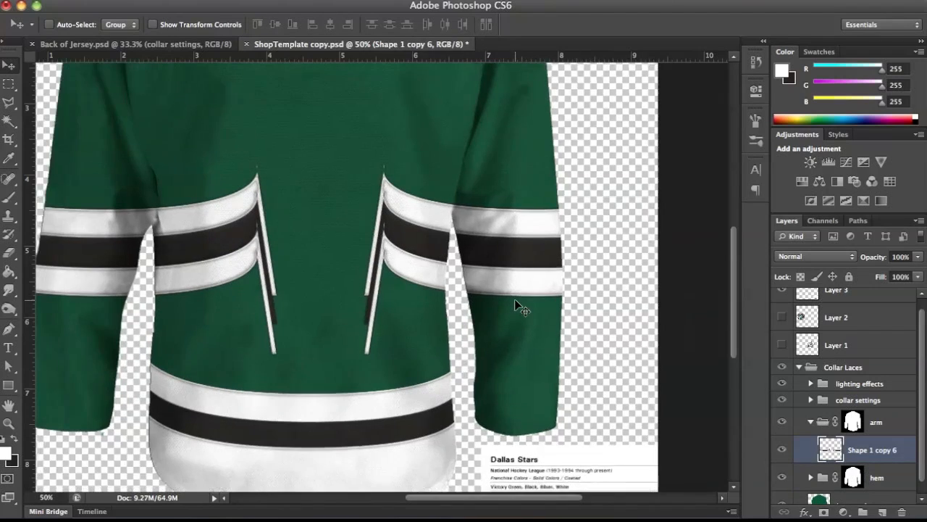
pyautogui.hscroll(-10, 516, 301)
pyautogui.scroll(3, 515, 301)
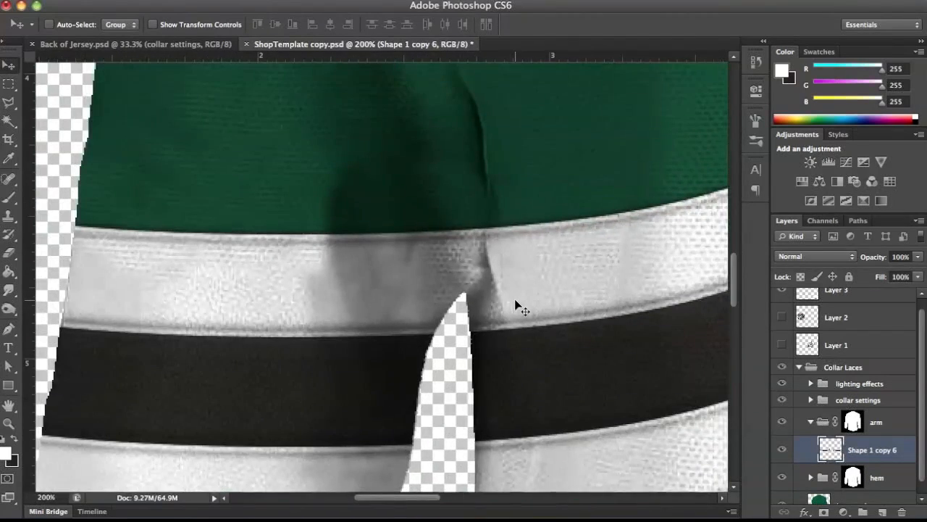
pyautogui.click(18, 330)
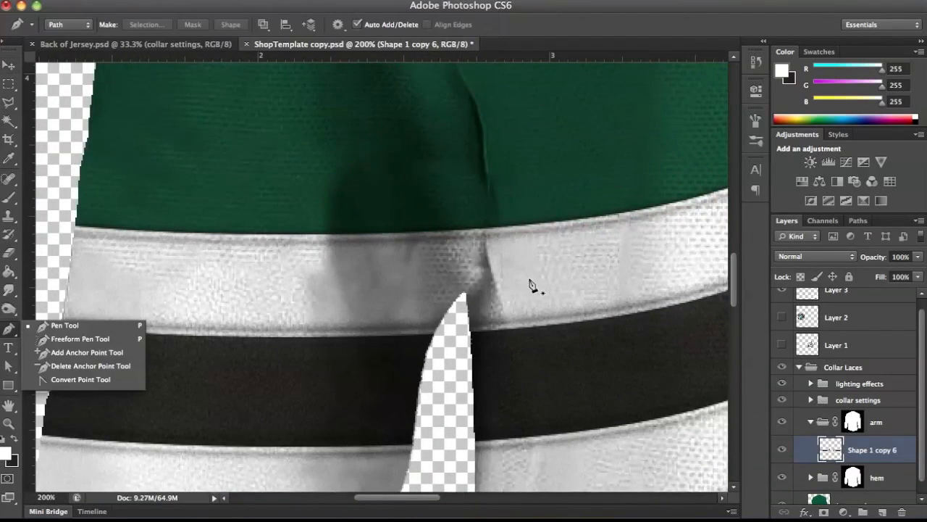
pyautogui.press('super+equal')
pyautogui.click(481, 187)
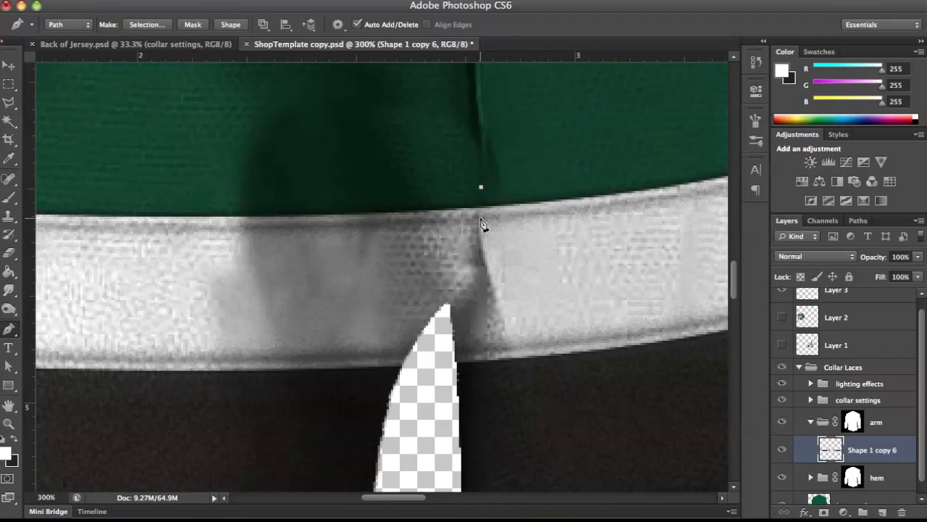
pyautogui.click(480, 255)
pyautogui.moveTo(441, 317); pyautogui.dragTo(394, 340)
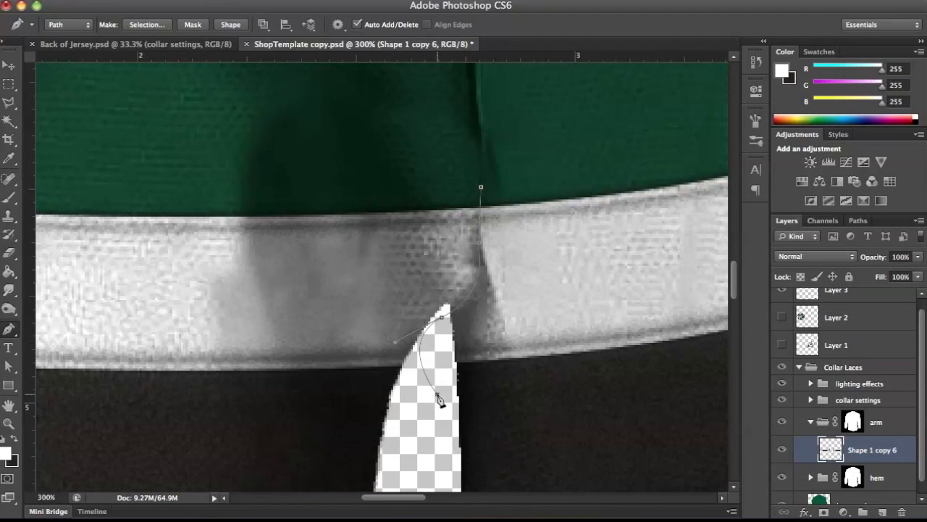
# - Continue the path down the gap, across the lower body beneath the surplus stripes, and up to the opposite armpit
pyautogui.press('super+minus')
pyautogui.press('super+minus')
pyautogui.press('super+minus')
pyautogui.click(383, 401)
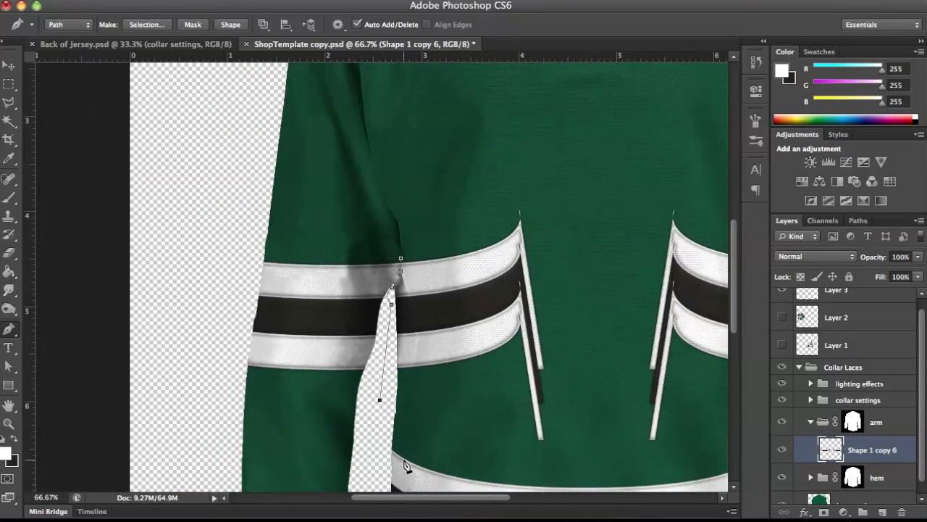
pyautogui.click(406, 460)
pyautogui.hscroll(5, 449, 464)
pyautogui.click(509, 461)
pyautogui.click(598, 432)
pyautogui.click(610, 390)
pyautogui.hscroll(5, 610, 288)
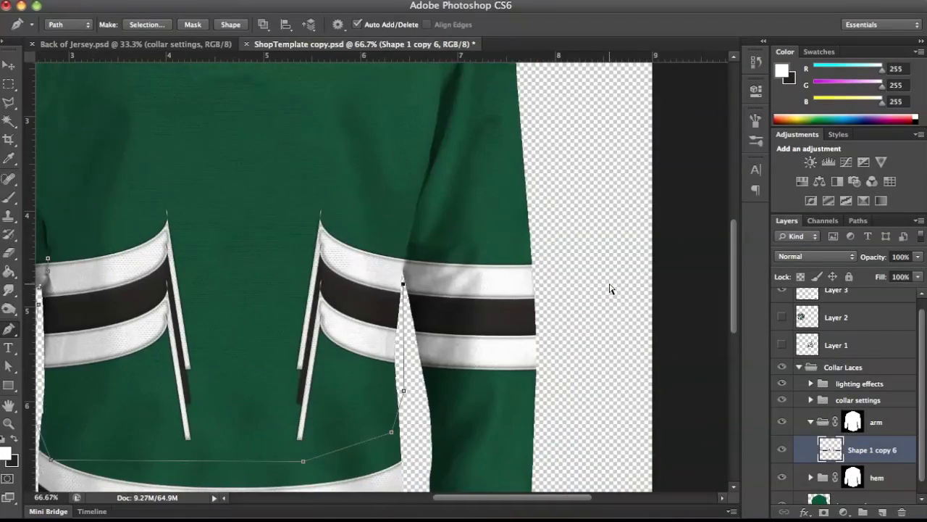
# - Extend the path from the armpit gap up past the sleeve's top stripe, curving it along the armpit seam
pyautogui.press('super+plus')
pyautogui.press('super+plus')
pyautogui.press('super+plus')
pyautogui.press('super+plus')
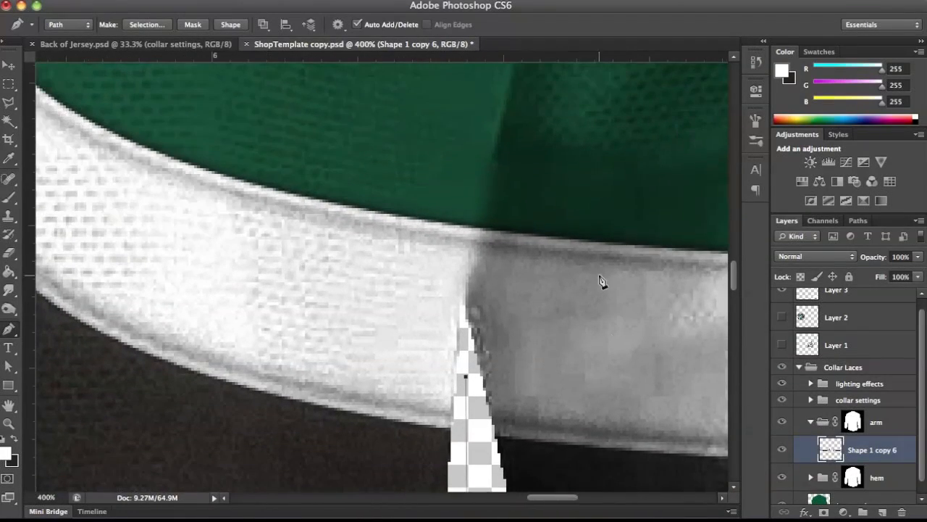
pyautogui.click(493, 150)
pyautogui.moveTo(497, 147); pyautogui.dragTo(524, 86)
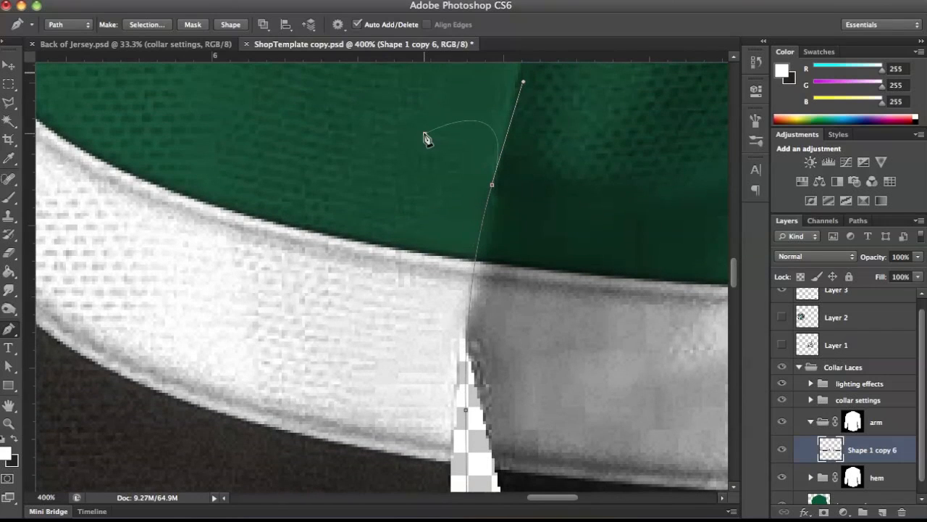
# - Continue the path across the chest above the surplus stripes and close it at the starting point on the opposite armpit
pyautogui.press('super+minus')
pyautogui.press('super+minus')
pyautogui.press('super+minus')
pyautogui.click(307, 134)
pyautogui.hscroll(-5, 306, 135)
pyautogui.scroll(1, 306, 135)
pyautogui.click(305, 130)
pyautogui.moveTo(129, 225); pyautogui.dragTo(121, 235)
pyautogui.click(72, 327)
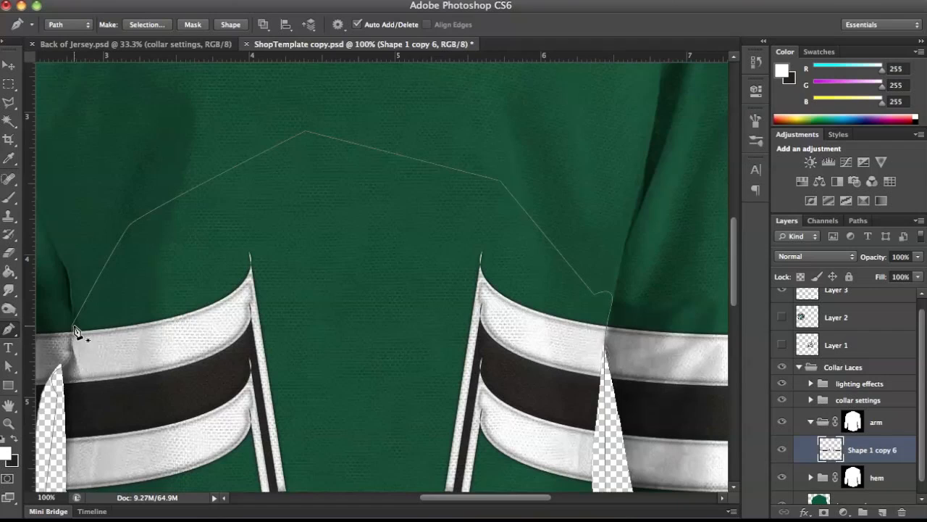
# - Turn the closed path into a new selection with 0 px feather, delete the stripes inside it, and deselect
pyautogui.scroll(-4, 244, 307)
pyautogui.hscroll(-3, 244, 307)
pyautogui.press('super+minus')
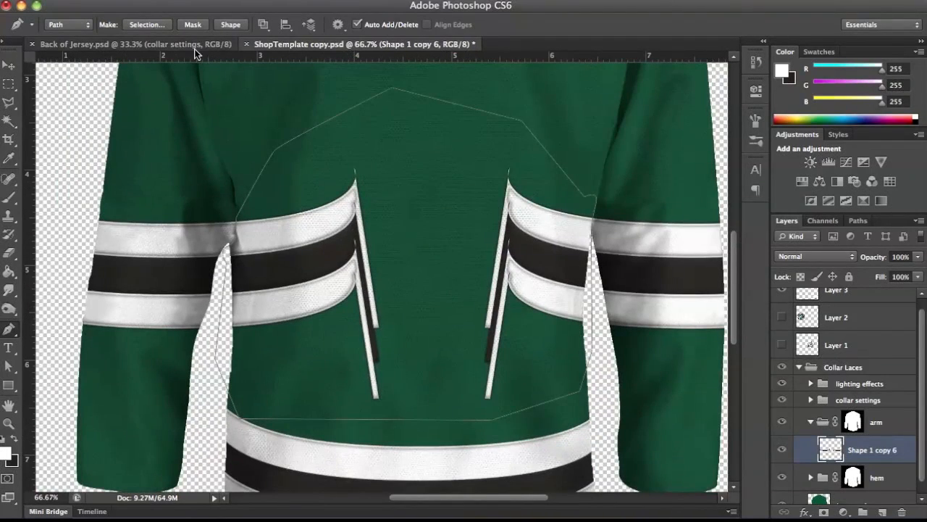
pyautogui.click(149, 25)
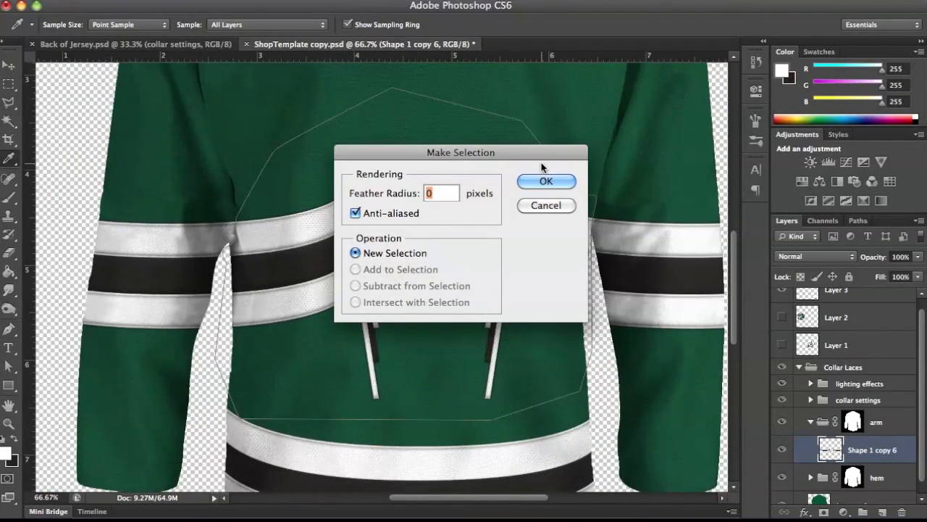
pyautogui.click(545, 182)
pyautogui.press('super+d')
pyautogui.press('super+minus')
pyautogui.press('super+minus')
pyautogui.press('super+minus')
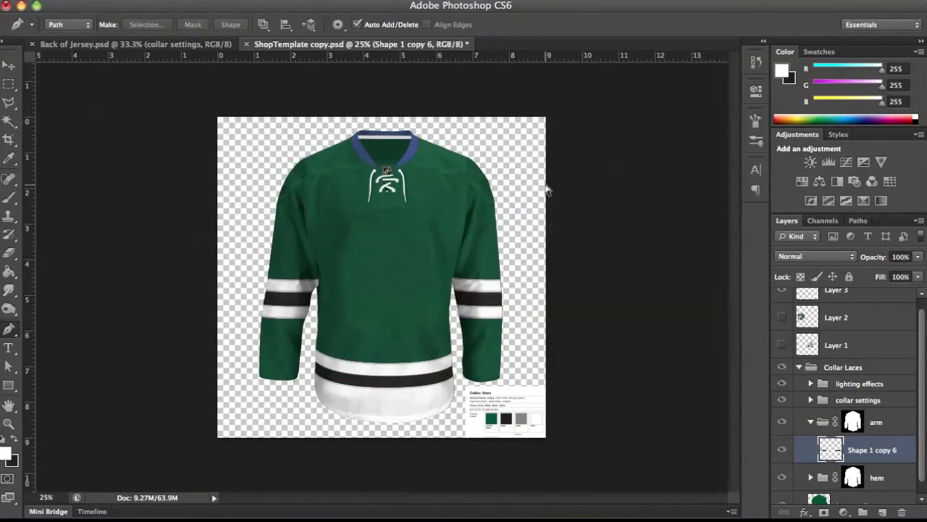
pyautogui.press('super+plus')
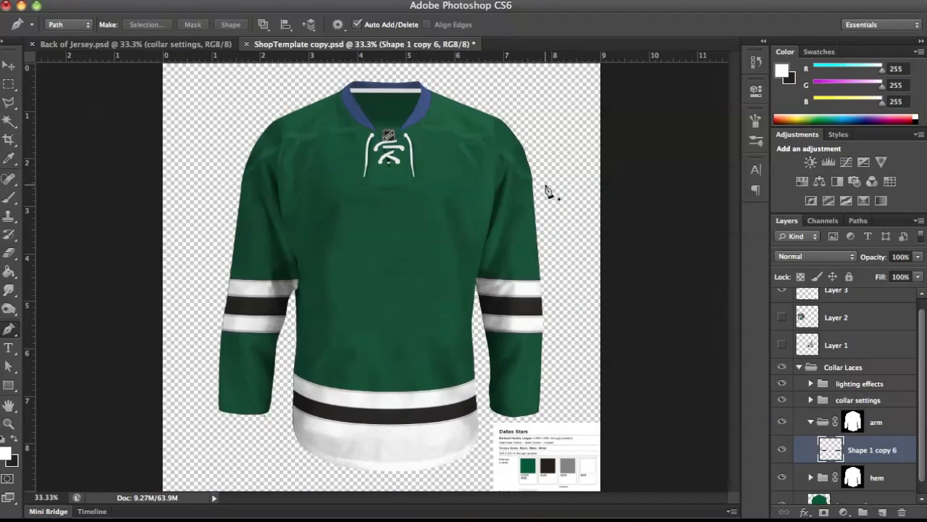
# - Show the star logo on Layer 1 and move it to the centre of the jersey's chest
pyautogui.click(783, 345)
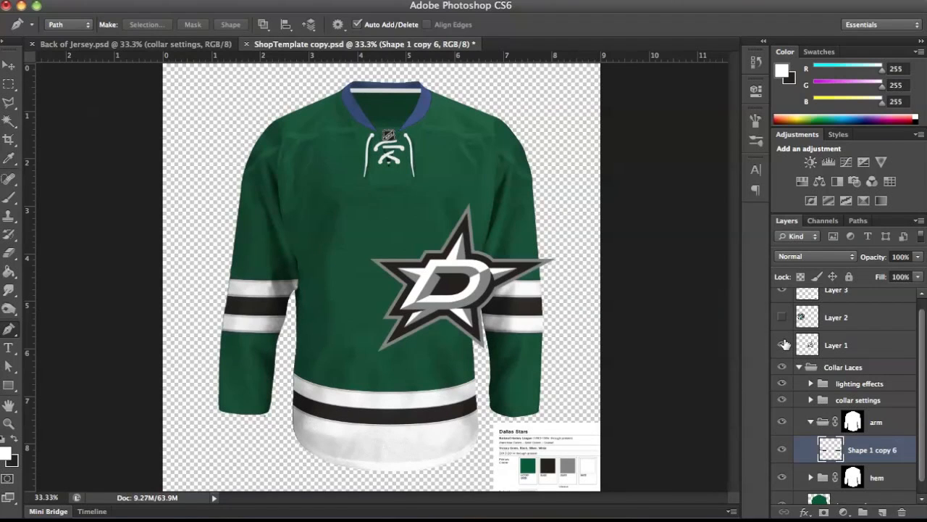
pyautogui.press('super+plus')
pyautogui.press('super+plus')
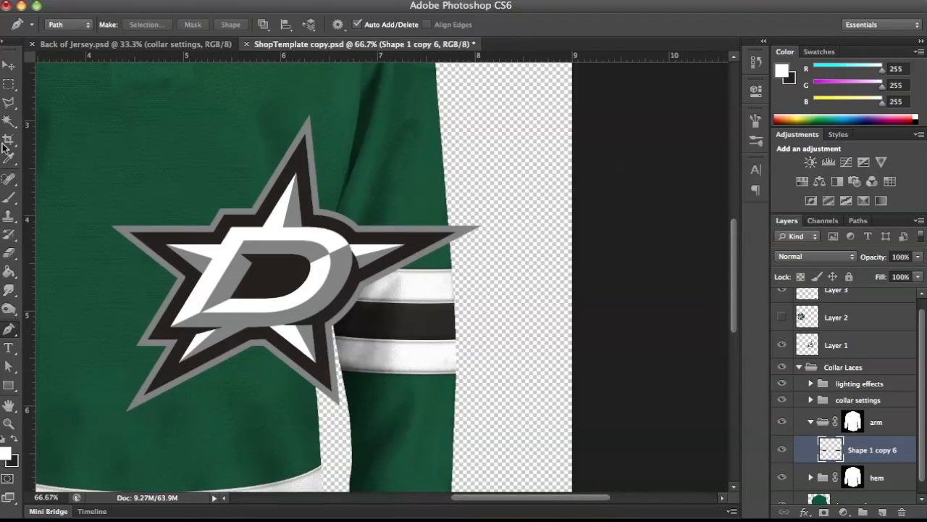
pyautogui.click(7, 68)
pyautogui.moveTo(207, 312); pyautogui.dragTo(207, 292)
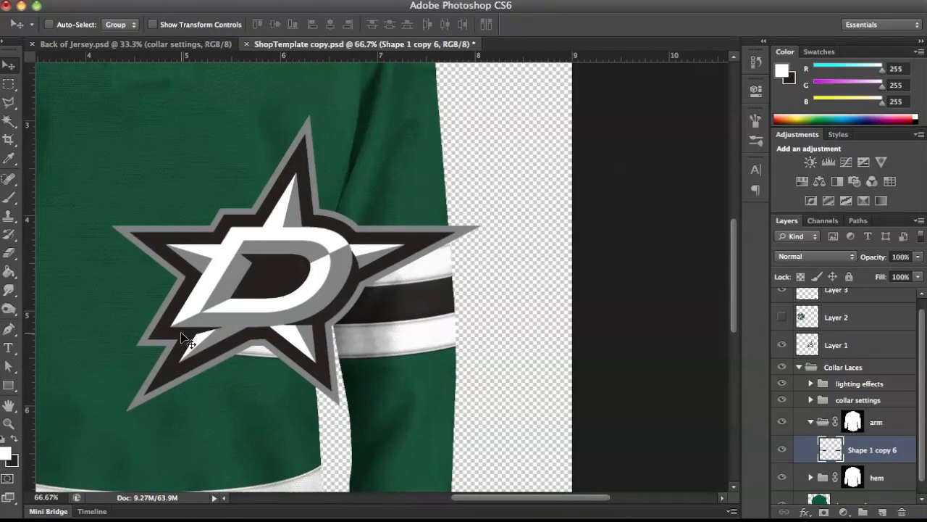
pyautogui.press('super+z')
pyautogui.click(853, 340)
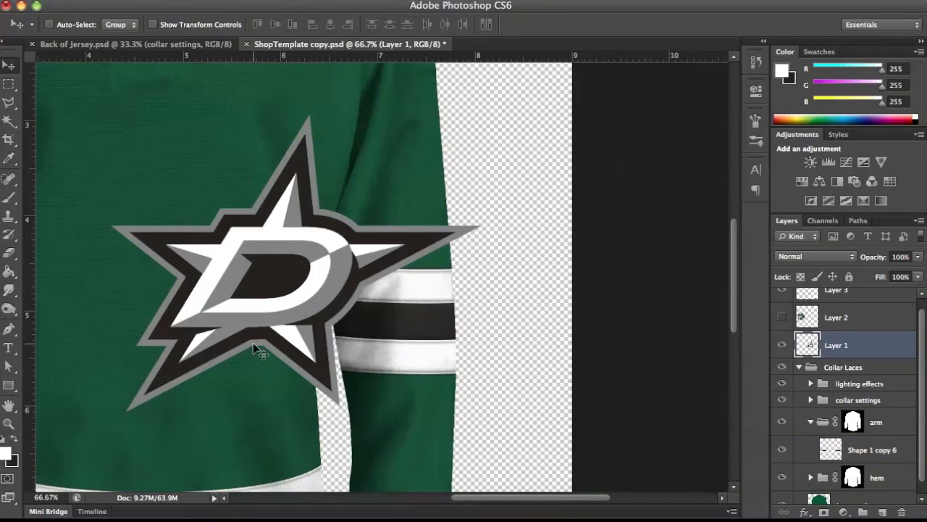
pyautogui.moveTo(162, 338); pyautogui.dragTo(87, 308)
pyautogui.hscroll(-5, 87, 309)
pyautogui.moveTo(386, 338); pyautogui.dragTo(331, 326)
# - Set up the Magic Wand for Layer 1 with Contiguous turned off
pyautogui.press('super+equal')
pyautogui.scroll(-2, 335, 331)
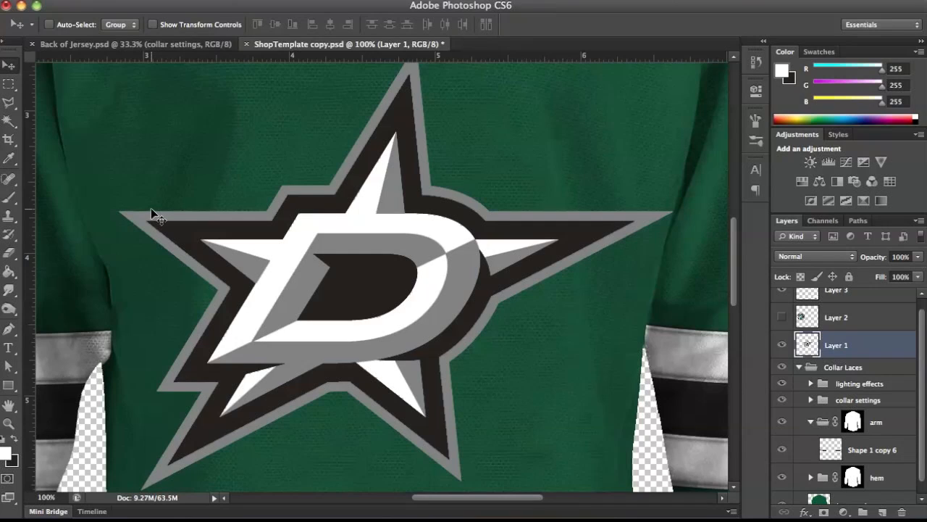
pyautogui.click(7, 121)
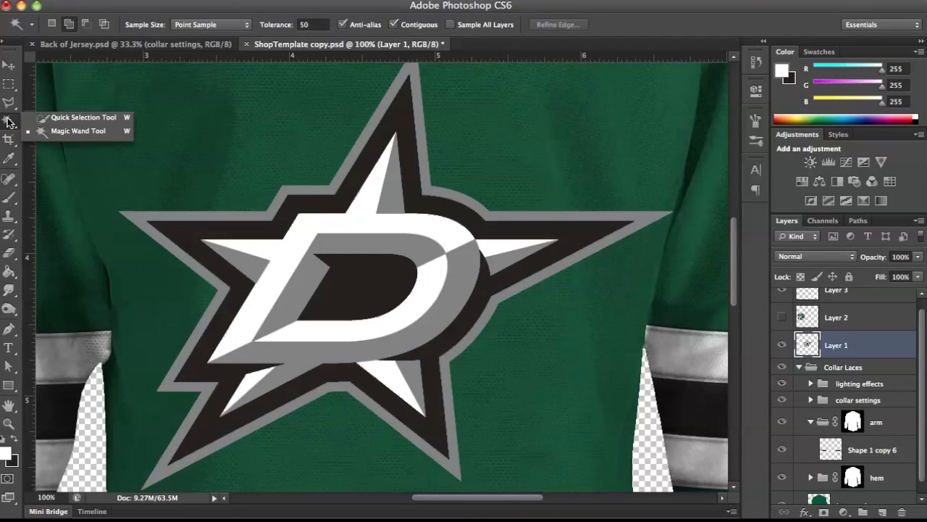
pyautogui.click(850, 353)
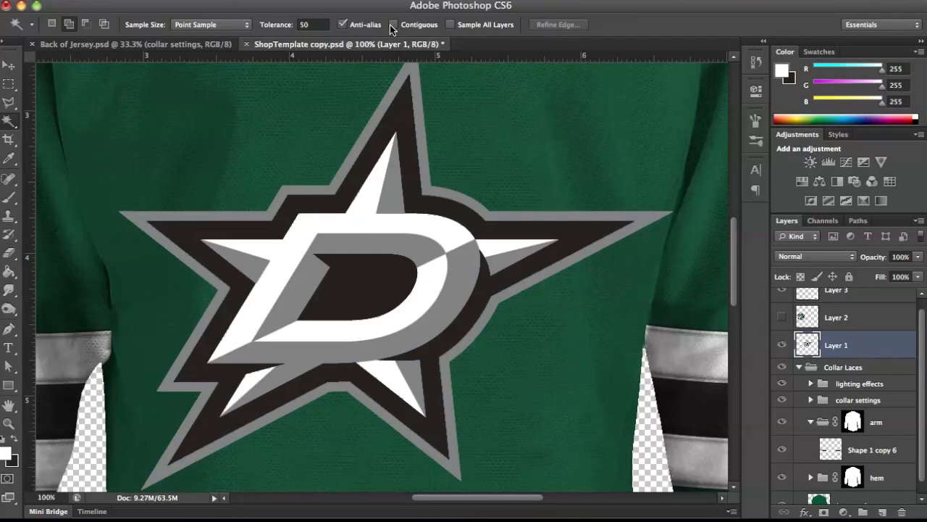
# - Try isolating the logo's black areas on a new layer with the Magic Wand at tolerance 50
pyautogui.click(409, 133)
pyautogui.hotkey('ctrl', 'j')
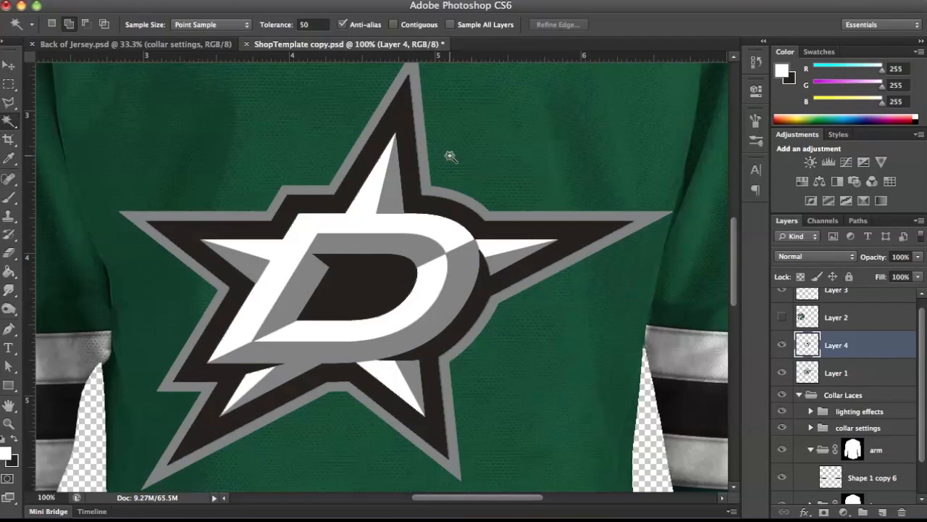
pyautogui.press('Delete')
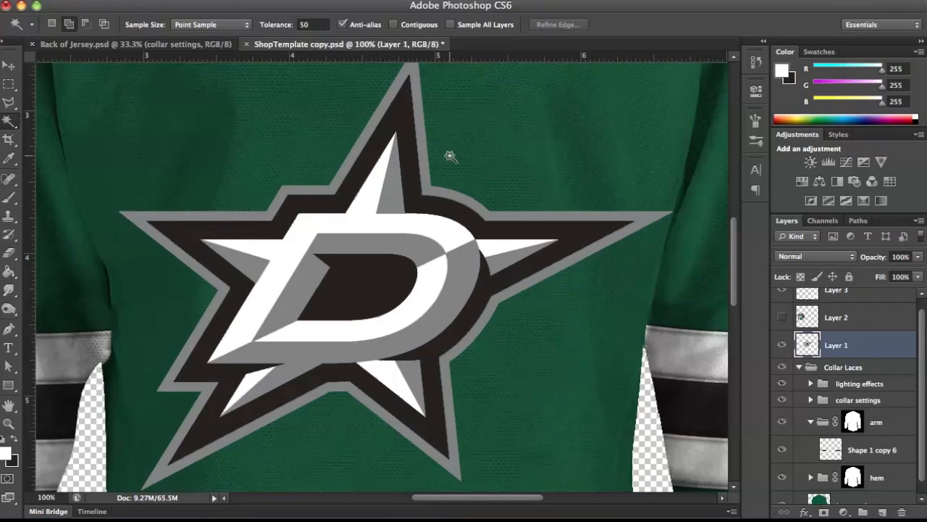
pyautogui.click(406, 152)
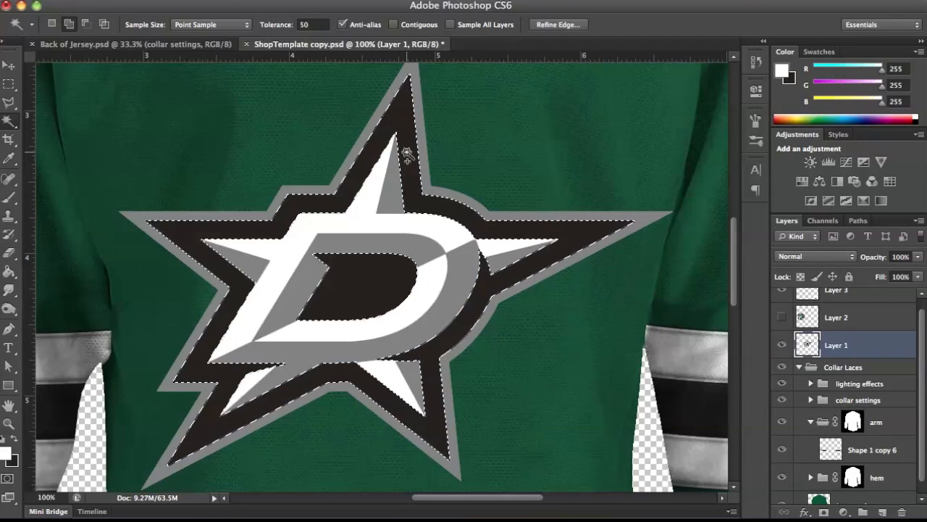
pyautogui.hotkey('ctrl', 'j')
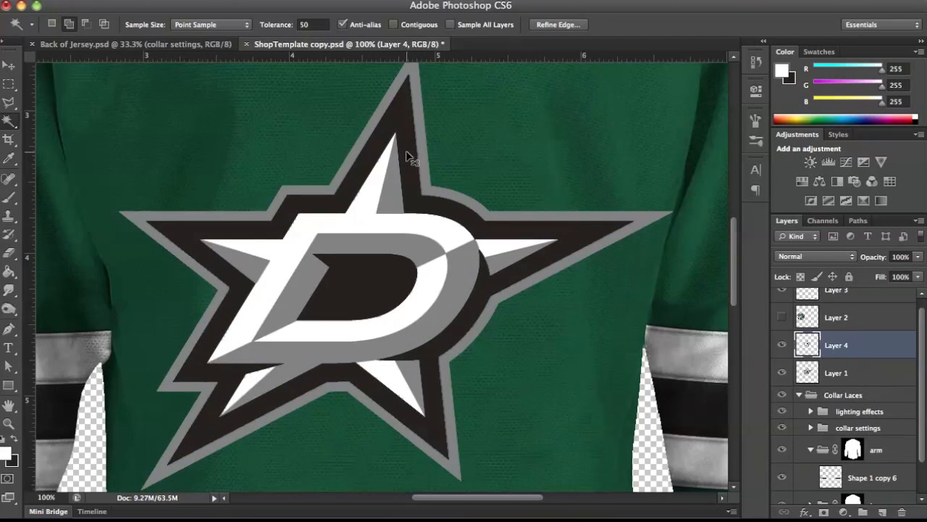
pyautogui.click(783, 373)
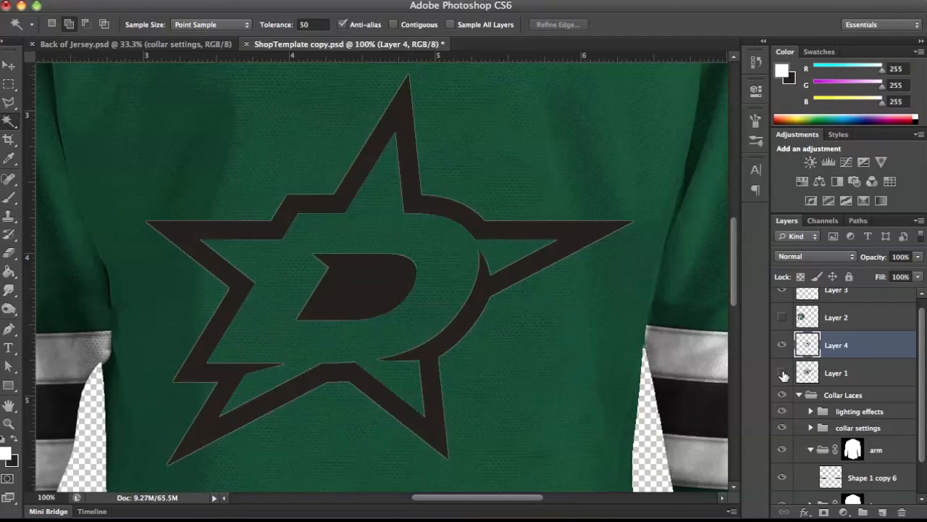
pyautogui.click(783, 373)
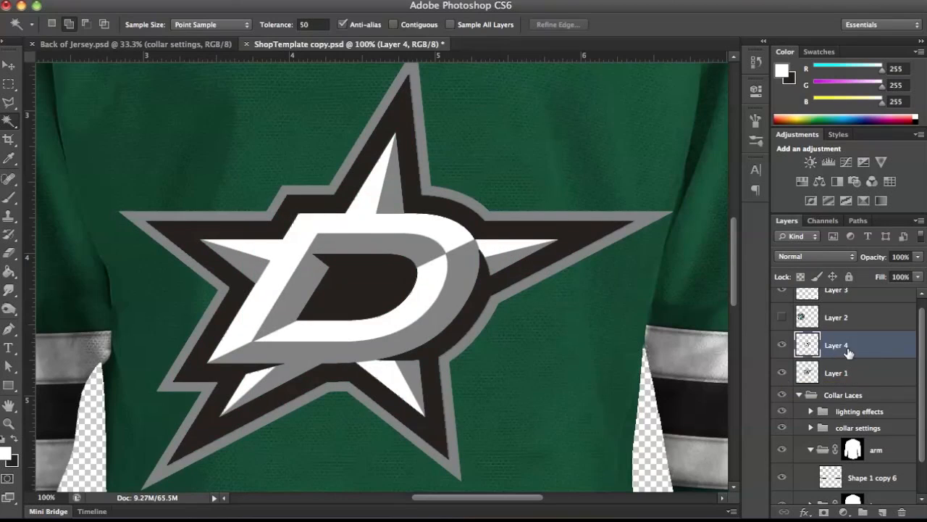
pyautogui.hotkey('ctrl', 'e')
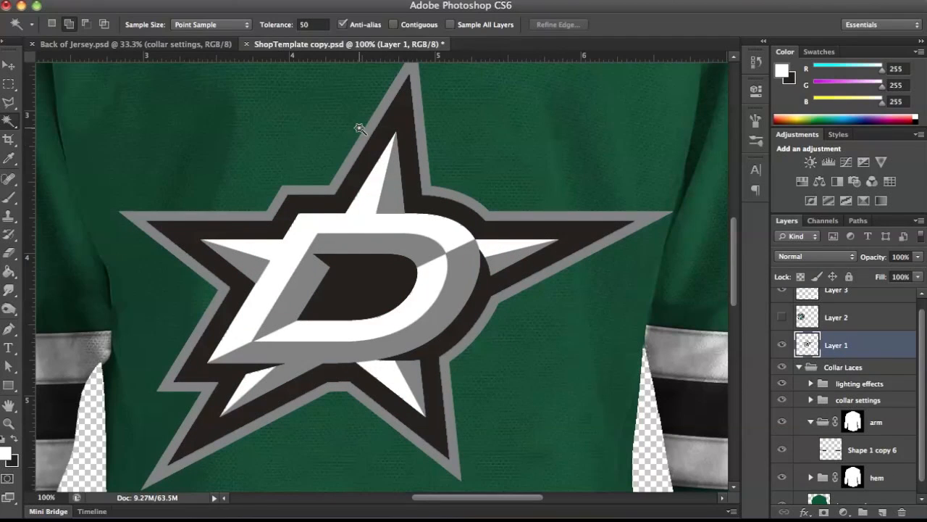
# - Set the Magic Wand tolerance to 20, copy the logo's black areas to a new layer, and check the copy on its own
pyautogui.click(313, 24)
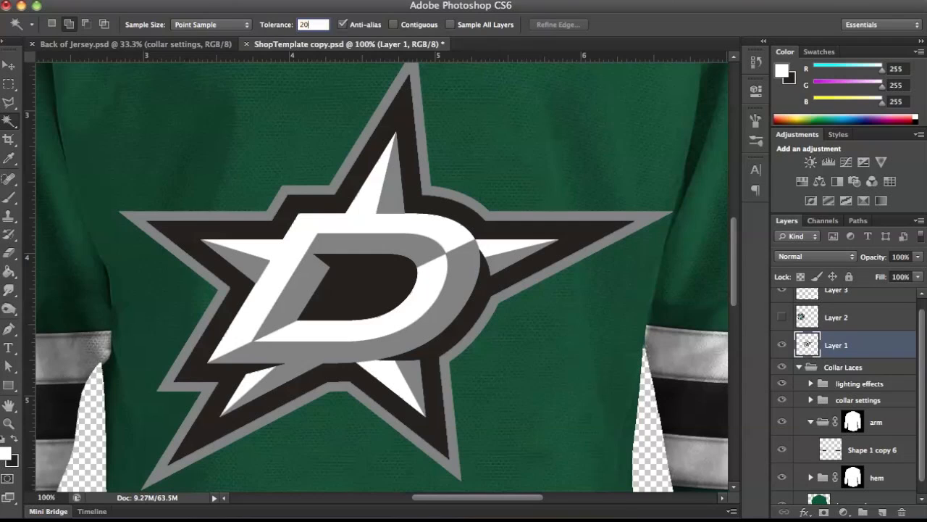
pyautogui.click(427, 207)
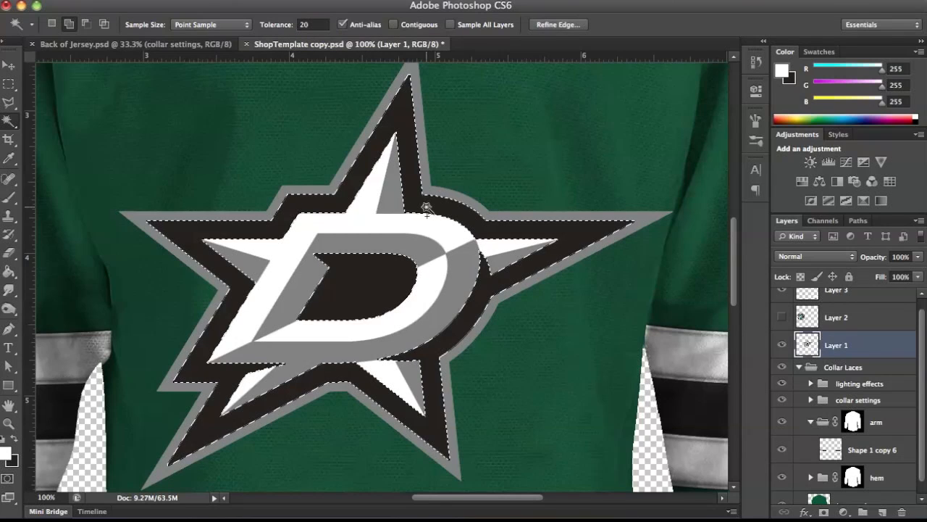
pyautogui.hotkey('ctrl', 'j')
pyautogui.click(783, 372)
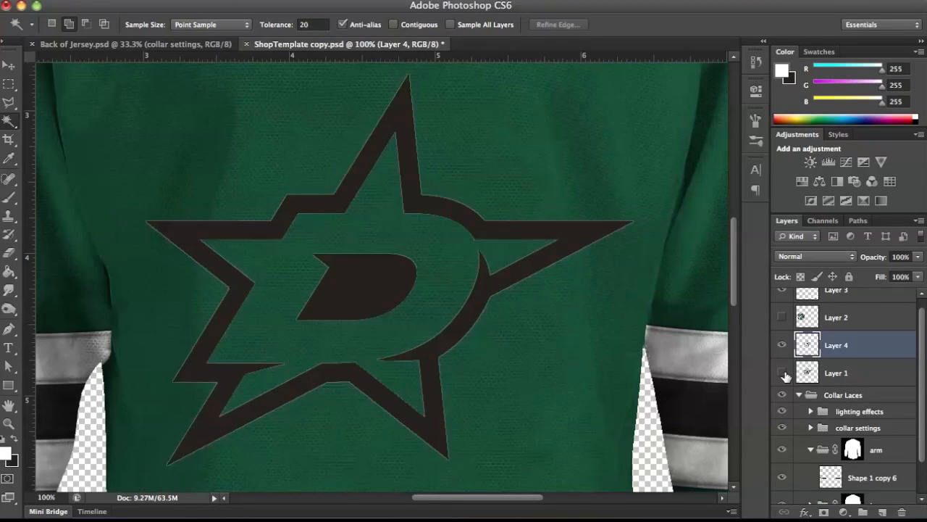
pyautogui.click(782, 373)
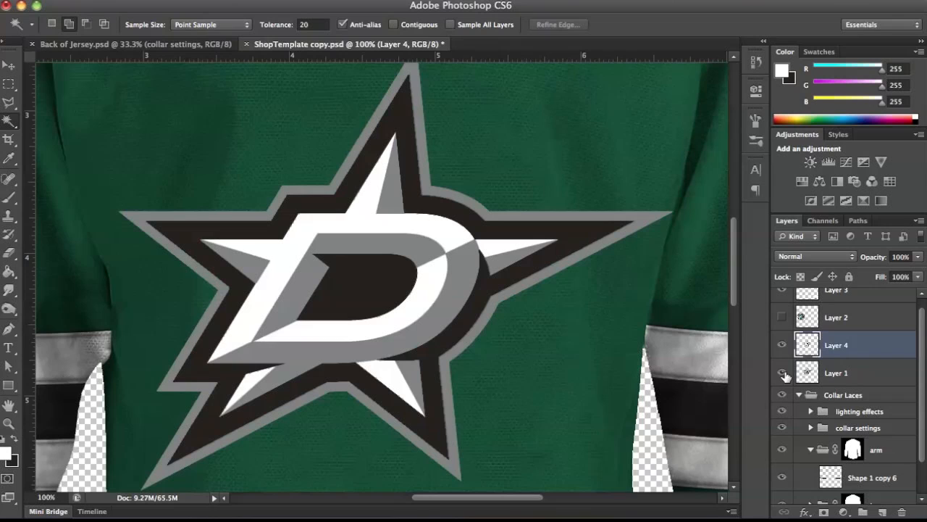
# - Add a Bevel & Emboss effect to Layer 4 with Soften at 16 px
pyautogui.doubleClick(873, 345)
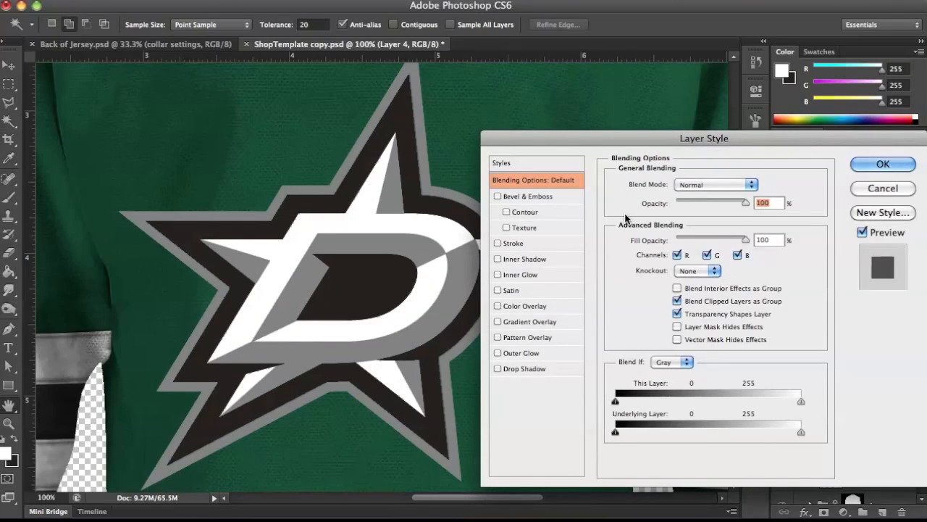
pyautogui.click(566, 194)
pyautogui.moveTo(671, 271); pyautogui.dragTo(739, 272)
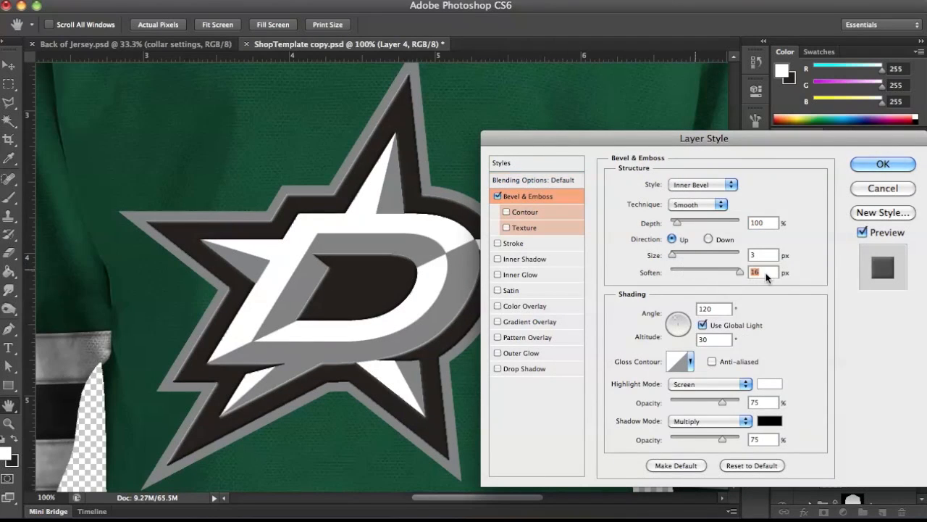
# - Add an Inner Shadow to Layer 4 with 0 px distance, 13 px size and a double-peaked contour, adjust its choke, and apply the style
pyautogui.click(539, 259)
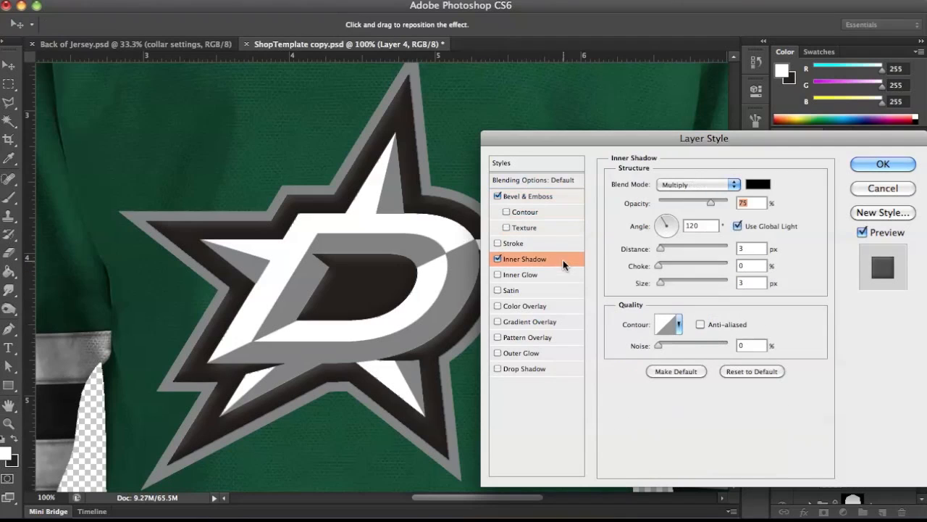
pyautogui.moveTo(659, 265); pyautogui.dragTo(675, 265)
pyautogui.click(679, 324)
pyautogui.click(710, 374)
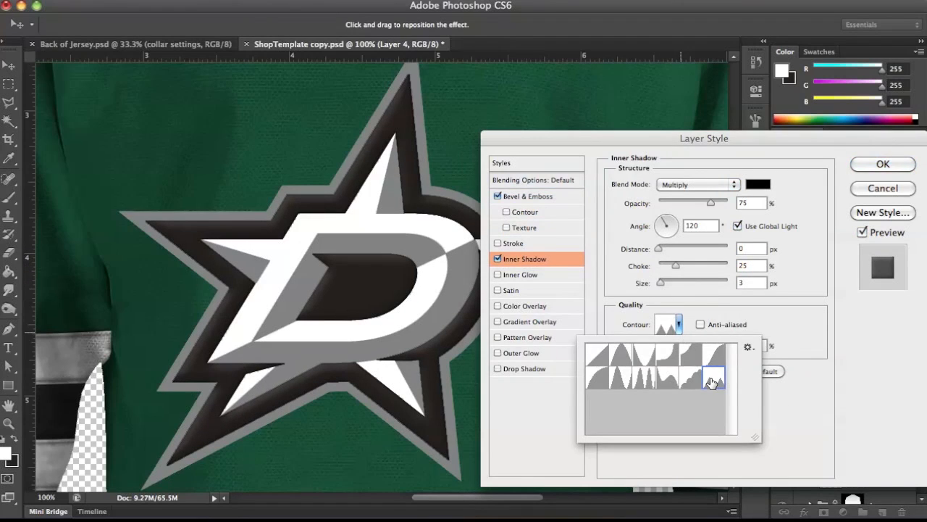
pyautogui.moveTo(661, 282)
pyautogui.mouseDown()
pyautogui.moveTo(683, 282)
pyautogui.moveTo(667, 284)
pyautogui.mouseUp()
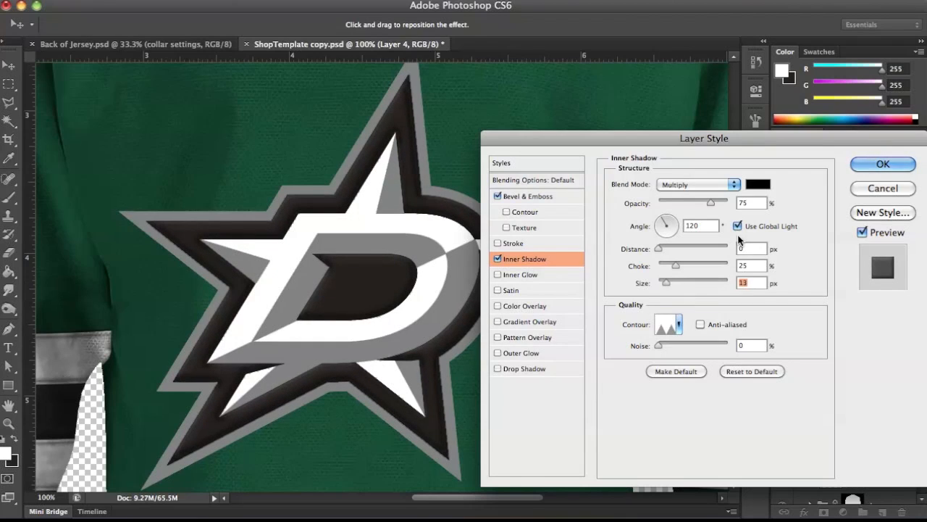
pyautogui.moveTo(710, 201); pyautogui.dragTo(711, 200)
pyautogui.click(672, 265)
pyautogui.press('Return')
# - Copy the logo's white areas from Layer 1 to a new layer and give it Layer 4's layer style
pyautogui.rightClick(880, 349)
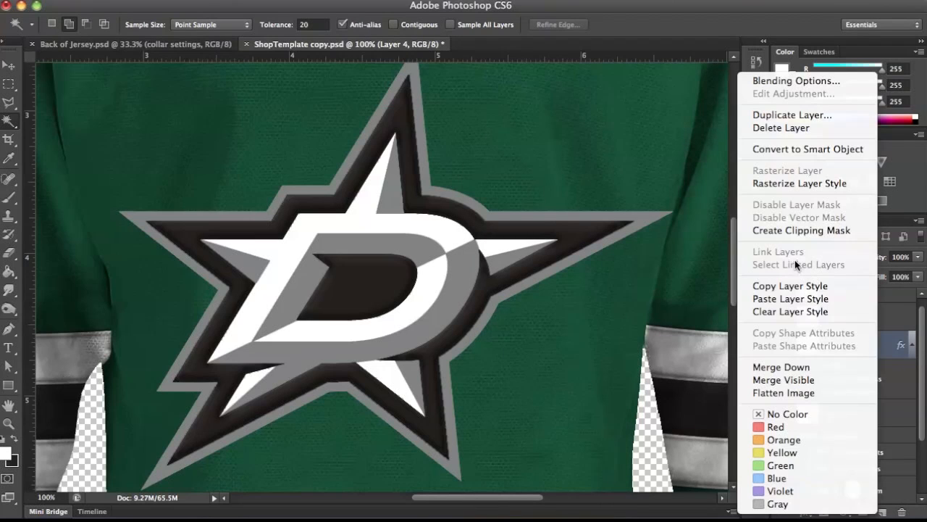
pyautogui.click(798, 285)
pyautogui.click(847, 412)
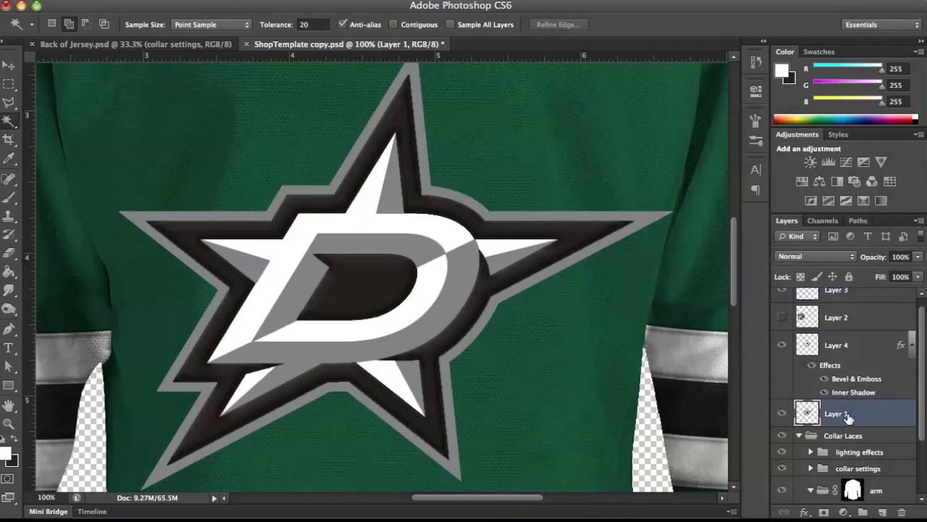
pyautogui.click(450, 232)
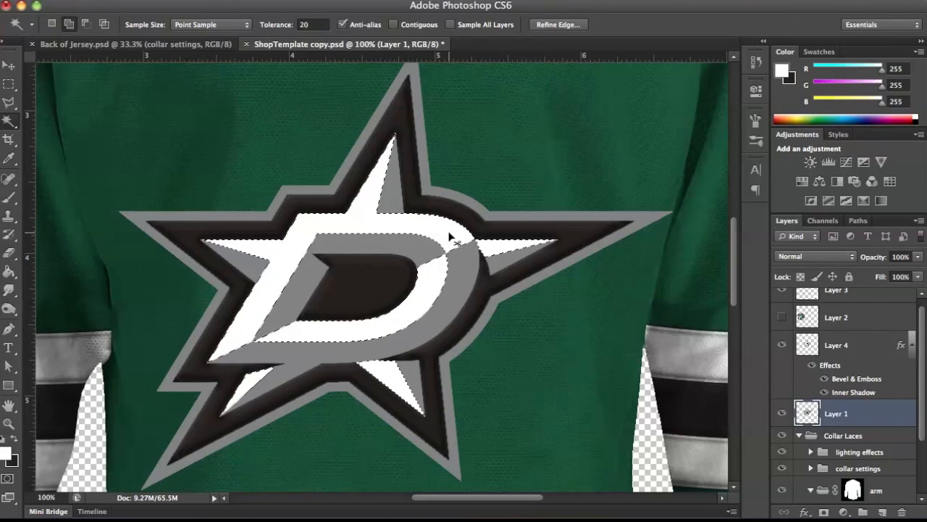
pyautogui.hotkey('ctrl', 'j')
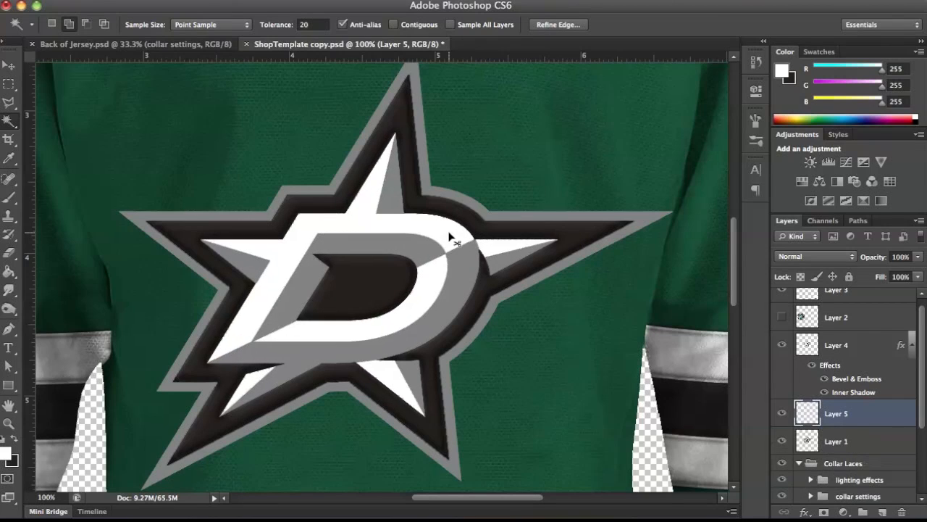
pyautogui.rightClick(877, 417)
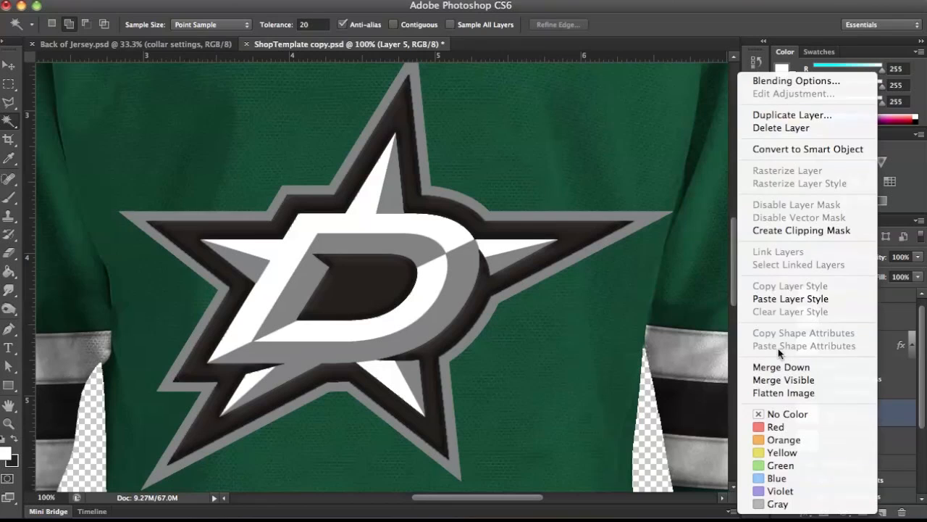
pyautogui.click(800, 297)
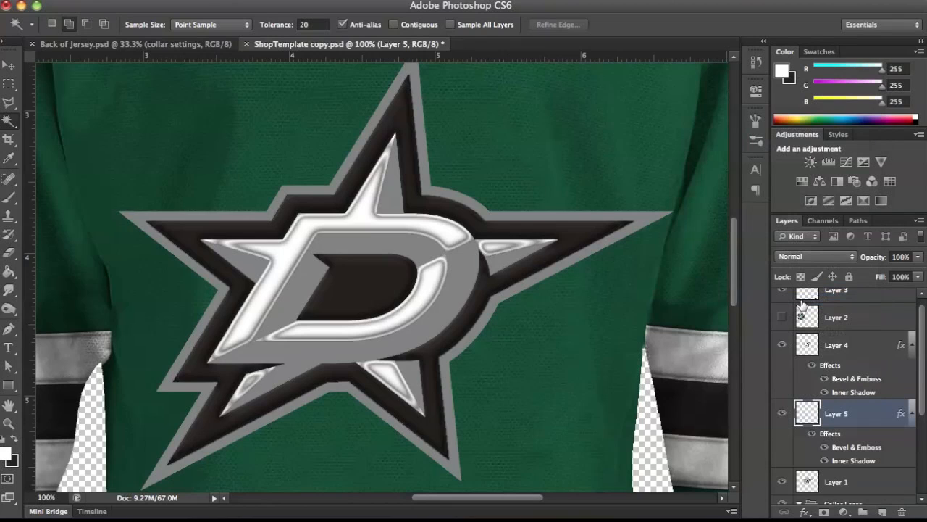
# - Set the Inner Shadow on Layer 5 to 27% opacity, 16% choke and 8 px size, and apply the style
pyautogui.doubleClick(864, 423)
pyautogui.click(566, 195)
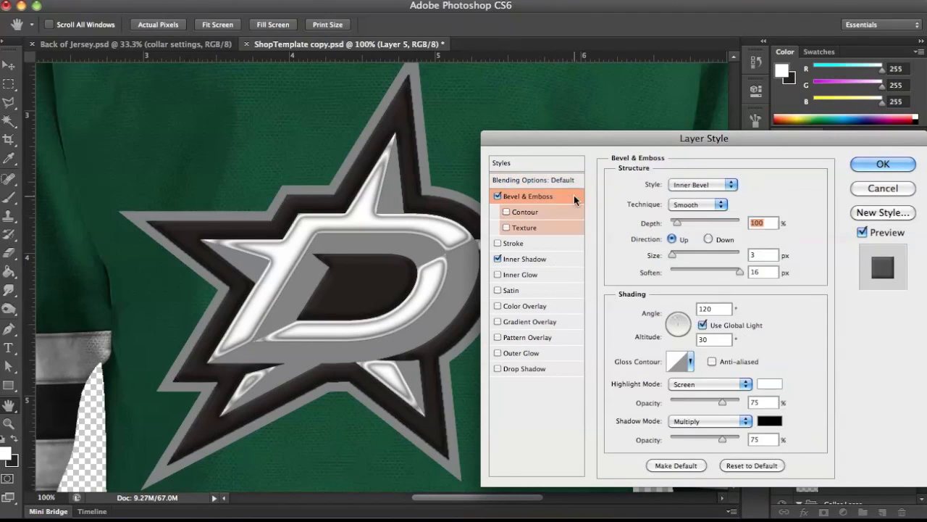
pyautogui.click(561, 255)
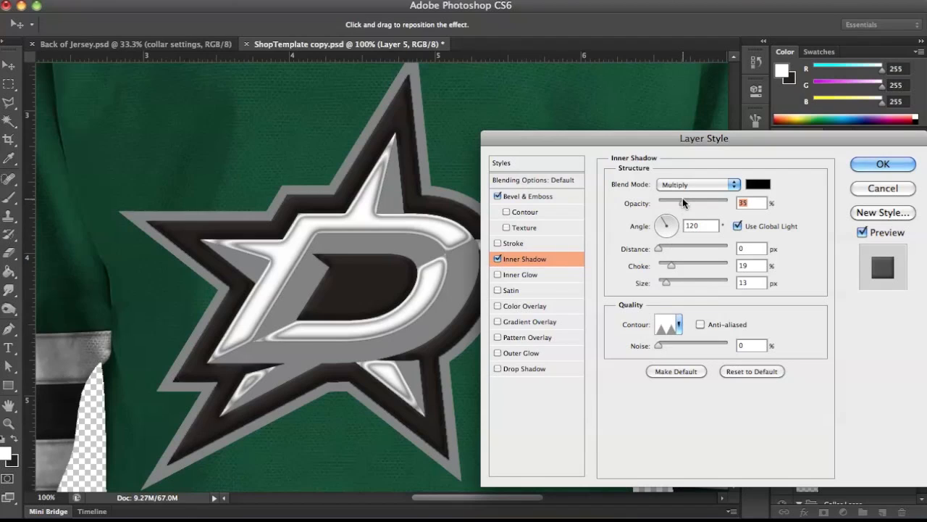
pyautogui.moveTo(682, 198); pyautogui.dragTo(676, 198)
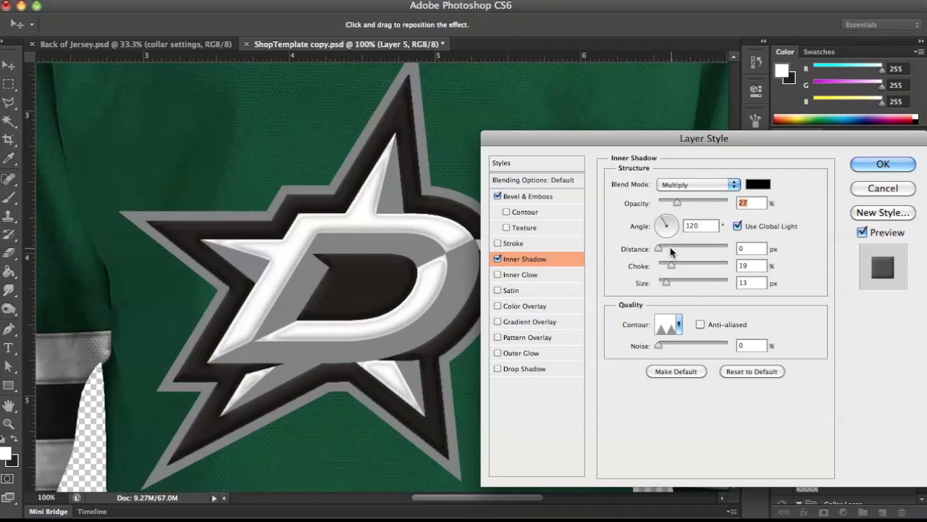
pyautogui.moveTo(671, 265); pyautogui.dragTo(664, 282)
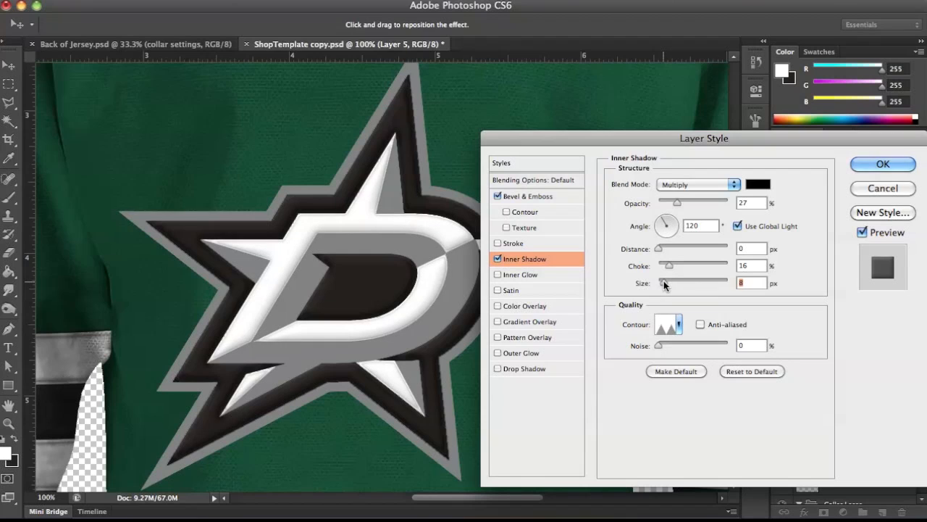
pyautogui.click(859, 168)
# - Paste the copied layer style onto Layer 1 and set its Inner Shadow opacity to 46%
pyautogui.click(855, 481)
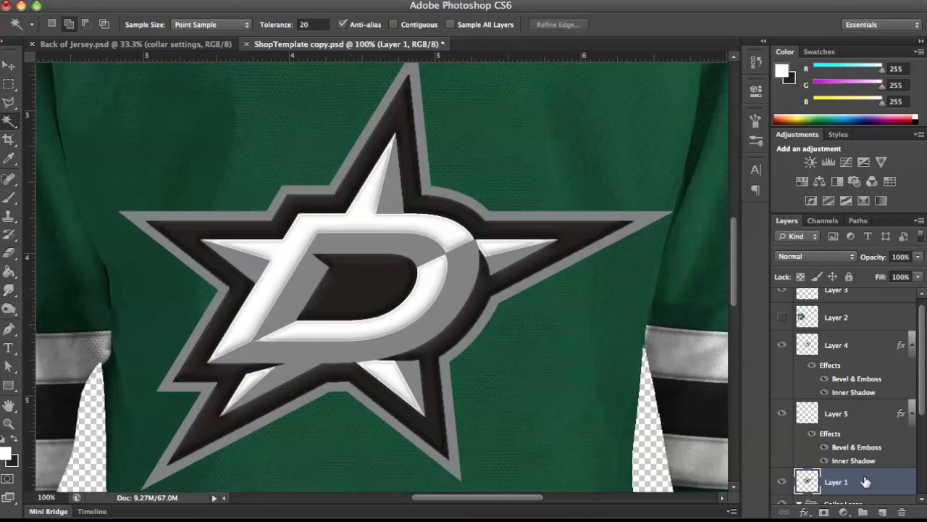
pyautogui.rightClick(865, 482)
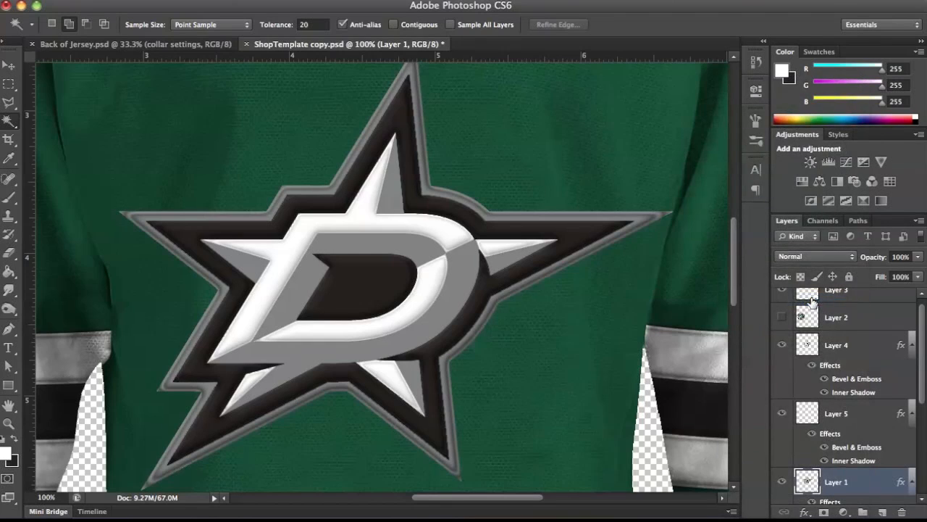
pyautogui.doubleClick(869, 480)
pyautogui.click(544, 259)
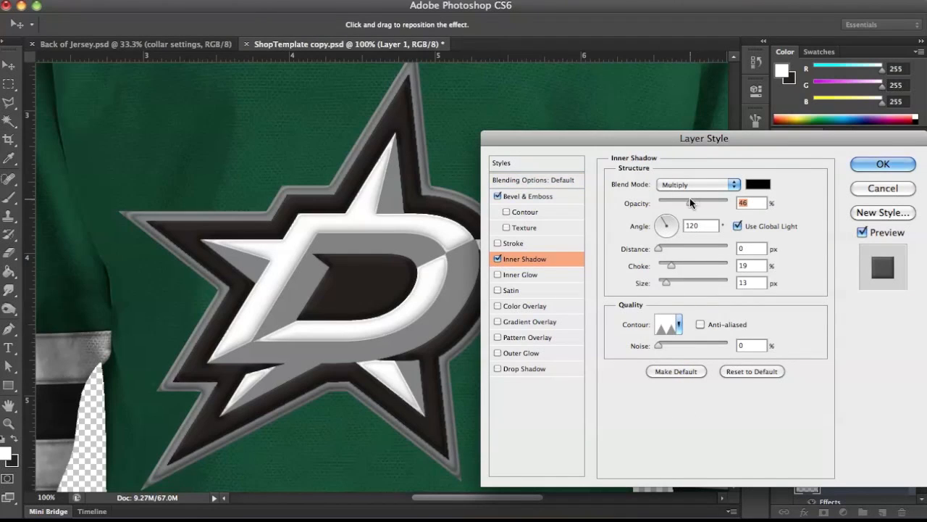
pyautogui.click(870, 167)
# - Merge Layer 4, Layer 5 and Layer 1 into a single logo layer and check its visibility
pyautogui.keyDown('super'); pyautogui.click(870, 353); pyautogui.keyUp('super')
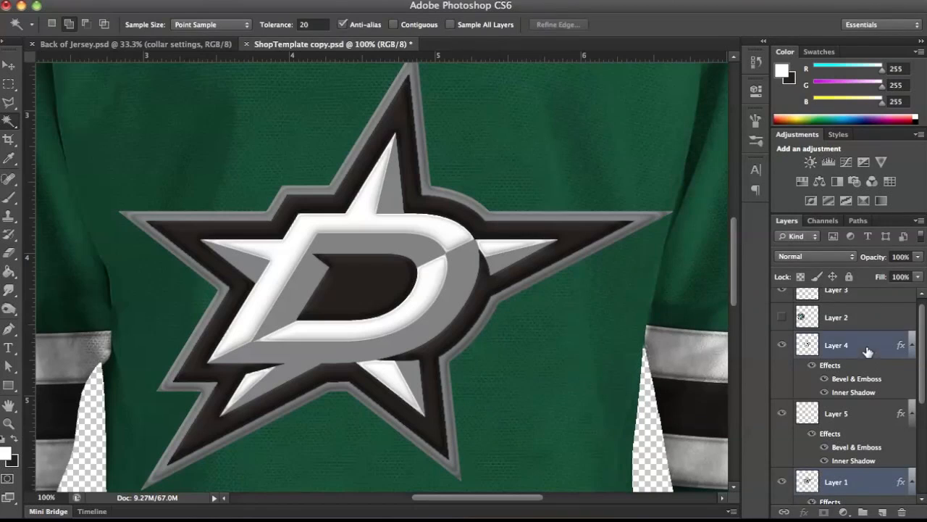
pyautogui.keyDown('super'); pyautogui.click(870, 413); pyautogui.keyUp('super')
pyautogui.press('super+e')
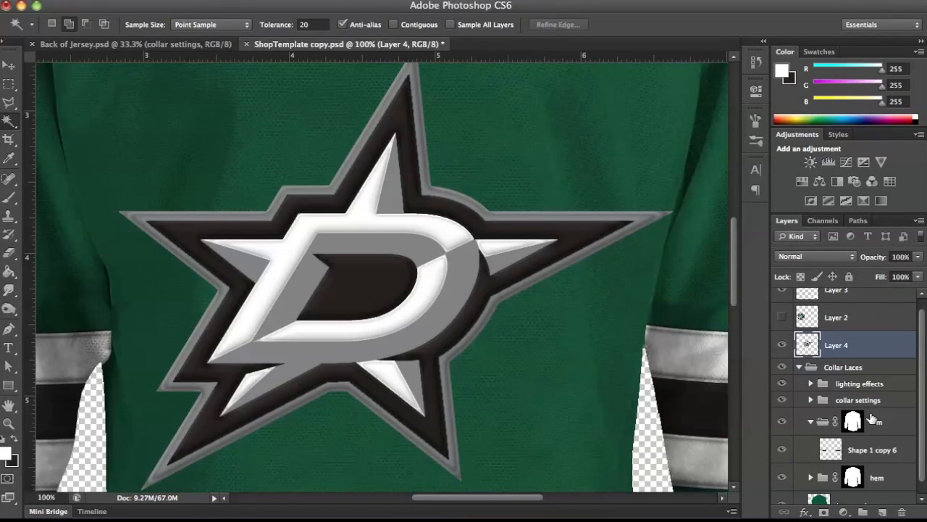
pyautogui.click(781, 345)
# - Scale the merged star logo down proportionally around its centre to suit the jersey's chest
pyautogui.click(342, 0)
pyautogui.click(343, 5)
pyautogui.press('super+minus')
pyautogui.press('super+minus')
pyautogui.press('super+minus')
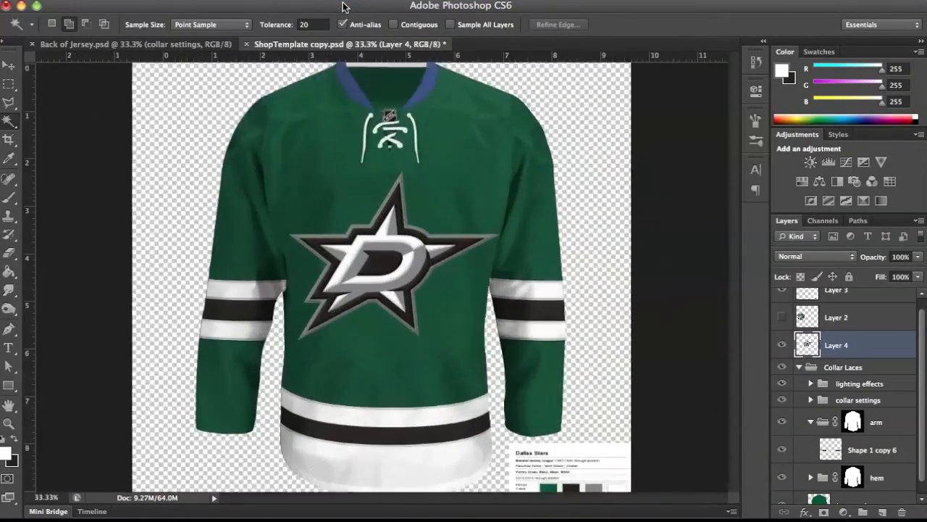
pyautogui.press('super+plus')
pyautogui.press('super+plus')
pyautogui.press('super+plus')
pyautogui.press('super+minus')
pyautogui.press('super+minus')
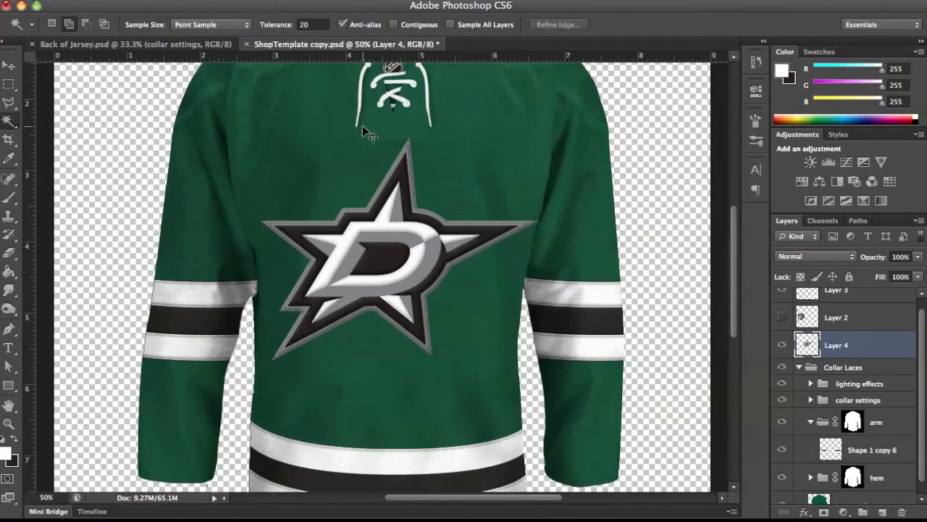
pyautogui.press('super+t')
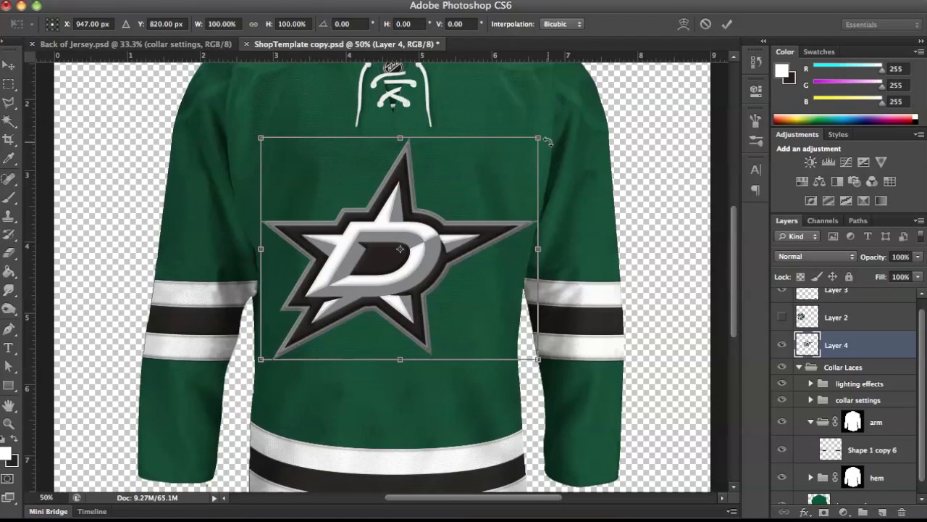
pyautogui.moveTo(538, 138); pyautogui.dragTo(512, 152)
pyautogui.press('Return')
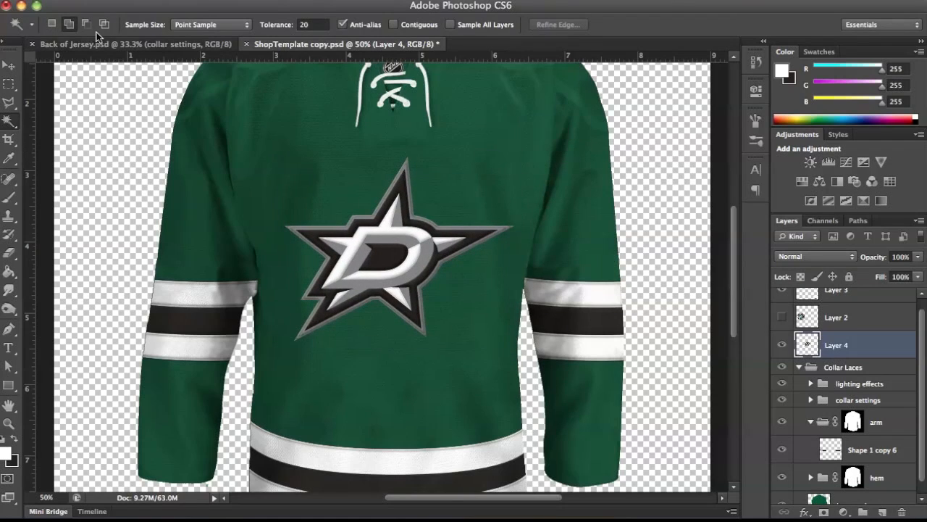
# - Move the star logo about 37 px up the chest toward the collar laces
pyautogui.click(2, 67)
pyautogui.hotkey('shift', 'Up')
pyautogui.hotkey('shift', 'Up')
pyautogui.hotkey('shift', 'Up')
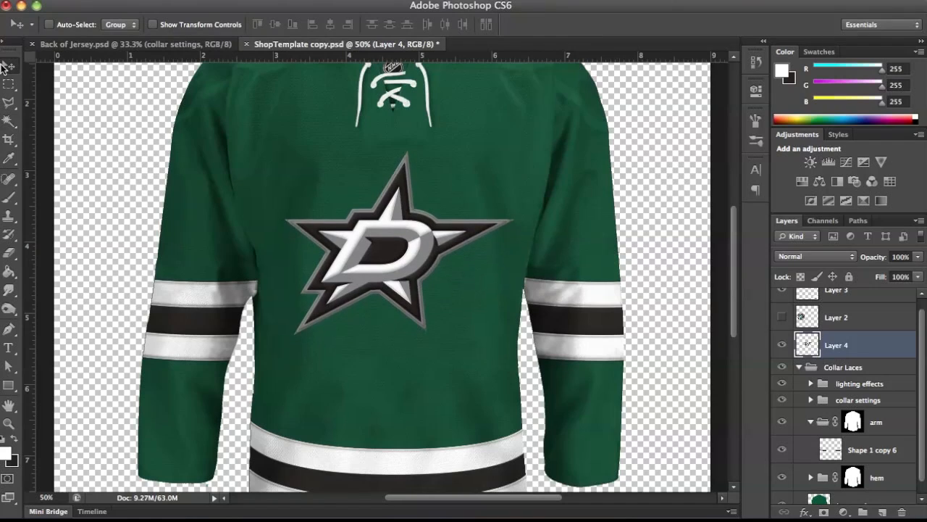
pyautogui.hotkey('shift', 'Up')
pyautogui.hotkey('shift', 'Up')
pyautogui.hotkey('shift', 'Up')
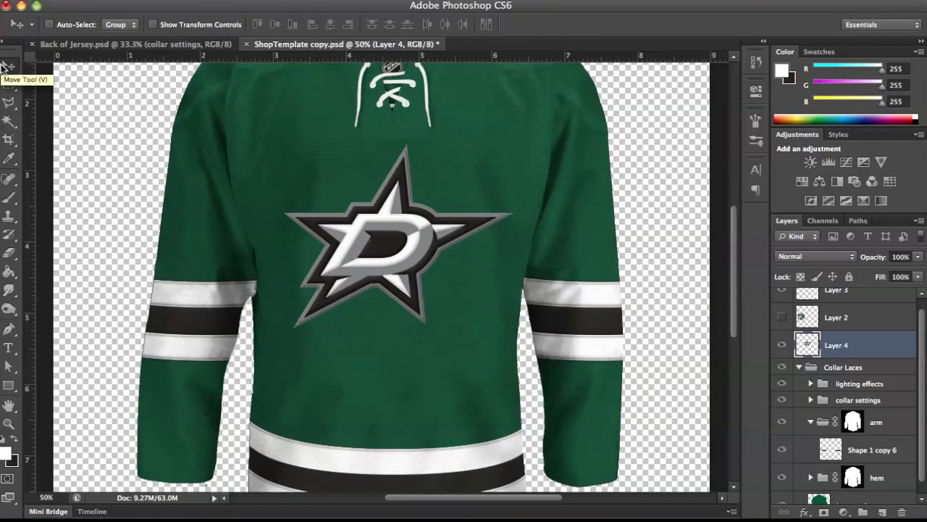
# - Check the logo's placement on the jersey and turn on the CMYK proof colour preview
pyautogui.press('super+minus')
pyautogui.press('super+plus')
pyautogui.press('super+plus')
pyautogui.press('super+plus')
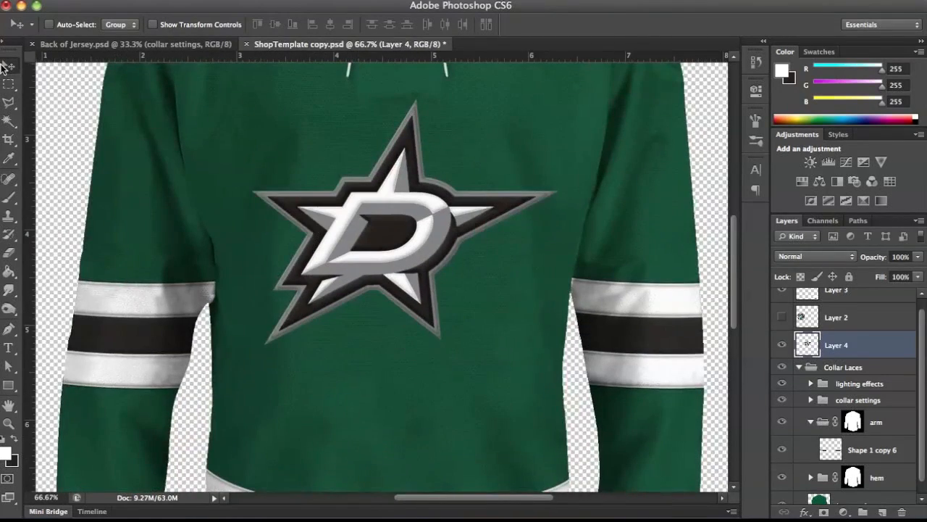
pyautogui.press('super+minus')
pyautogui.press('super+plus')
pyautogui.press('super+y')
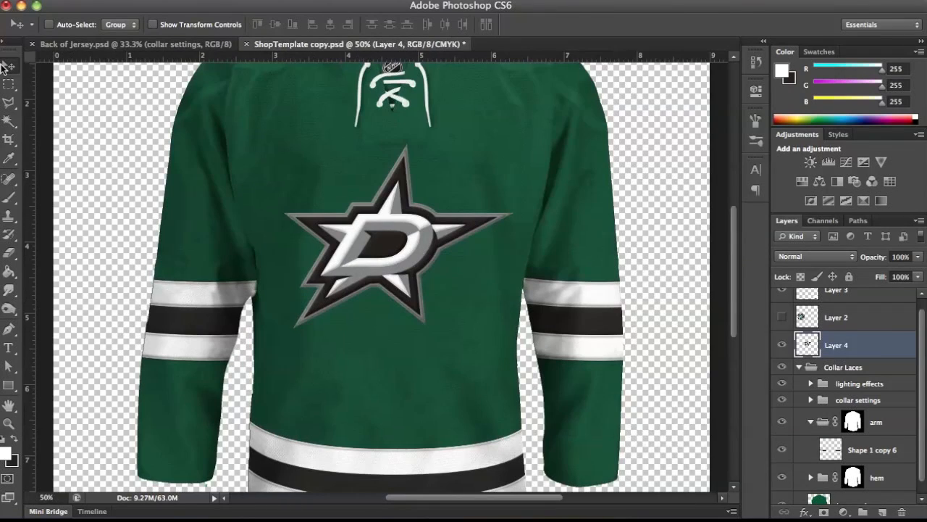
# - Scale the star logo up slightly around its centre and shift it a little higher on the chest
pyautogui.press('super+t')
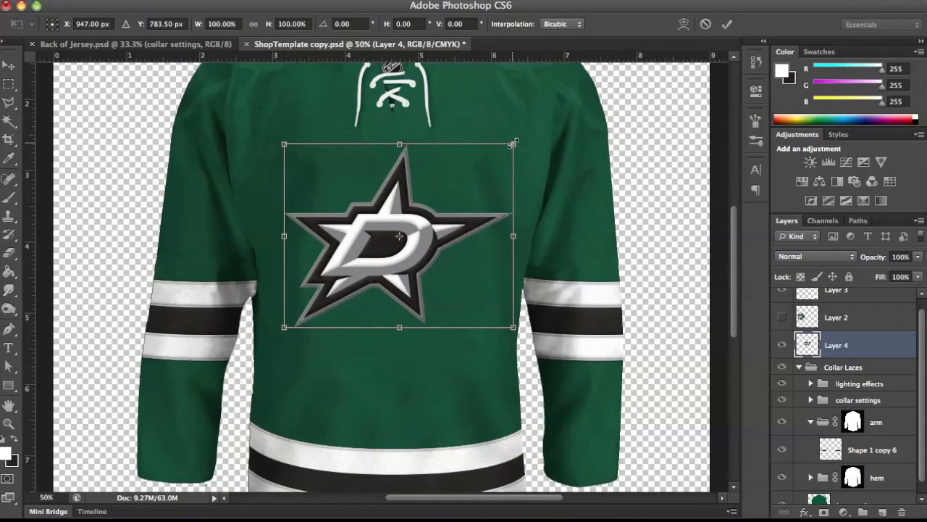
pyautogui.moveTo(519, 141); pyautogui.dragTo(520, 138)
pyautogui.press('Return')
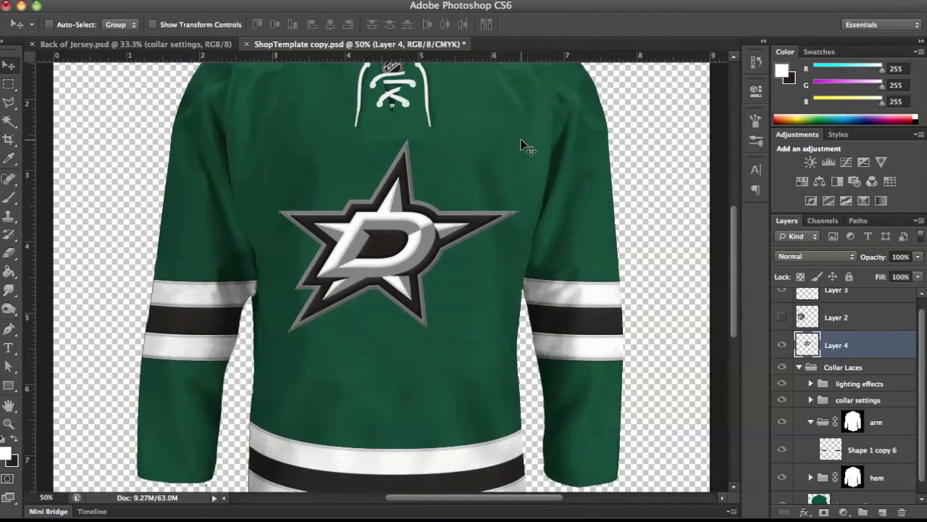
pyautogui.hotkey('ctrl', '-')
pyautogui.hotkey('ctrl', '-')
pyautogui.hotkey('ctrl', '+')
pyautogui.hotkey('ctrl', '+')
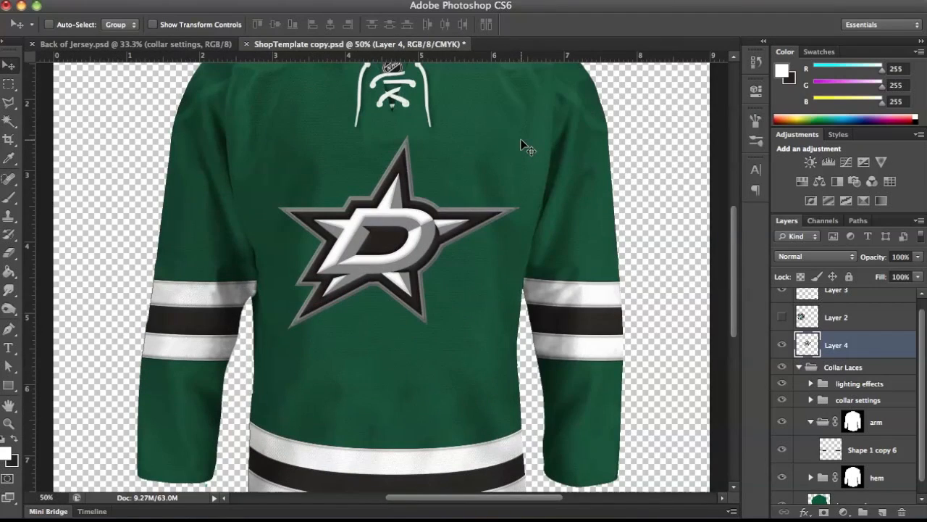
# - Add a Drop Shadow to the merged logo layer with 0 px distance and 6 px size
pyautogui.doubleClick(873, 347)
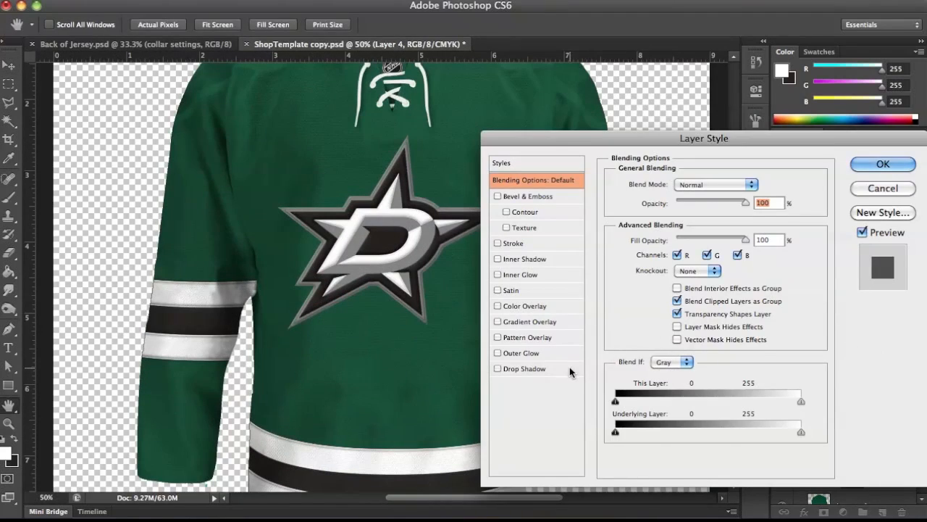
pyautogui.click(524, 368)
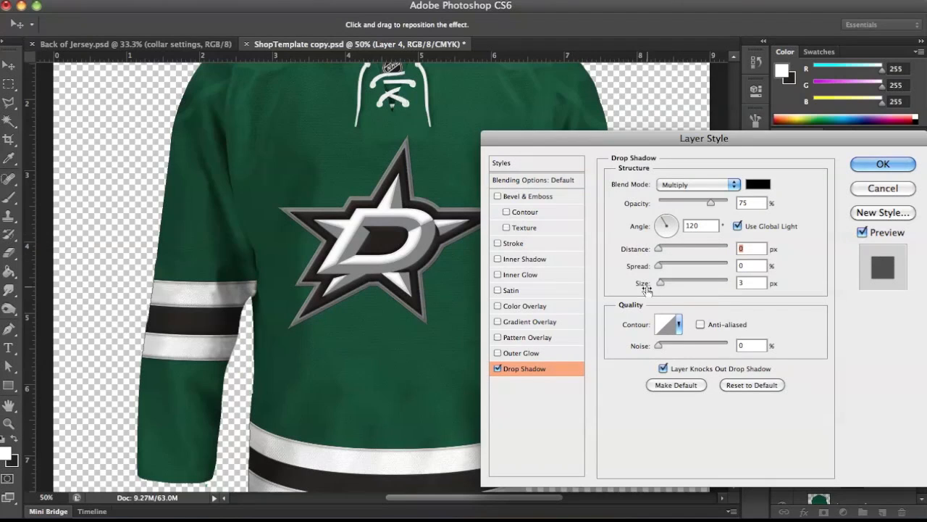
pyautogui.moveTo(662, 284); pyautogui.dragTo(677, 278)
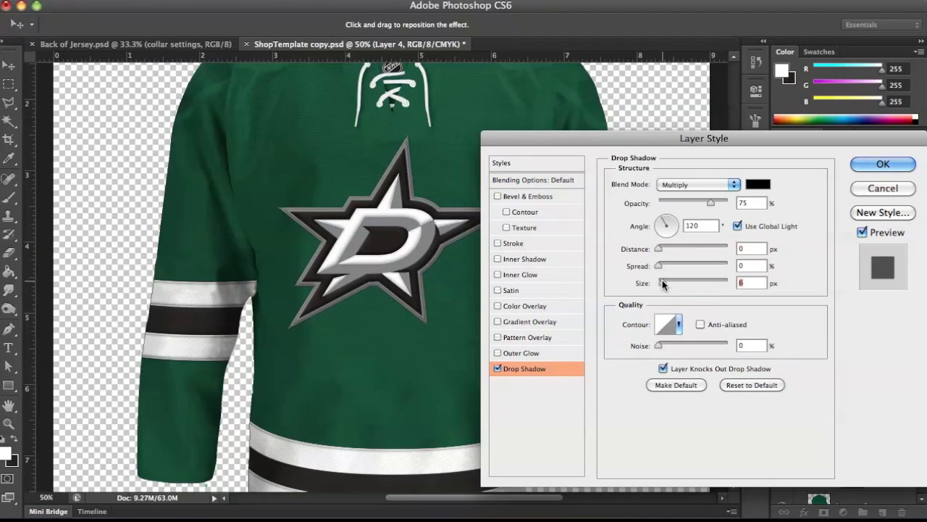
pyautogui.click(871, 162)
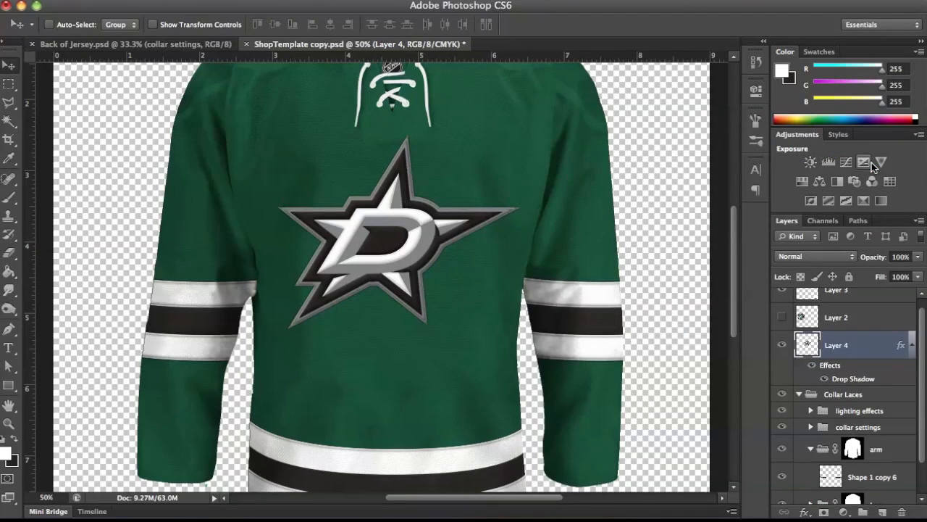